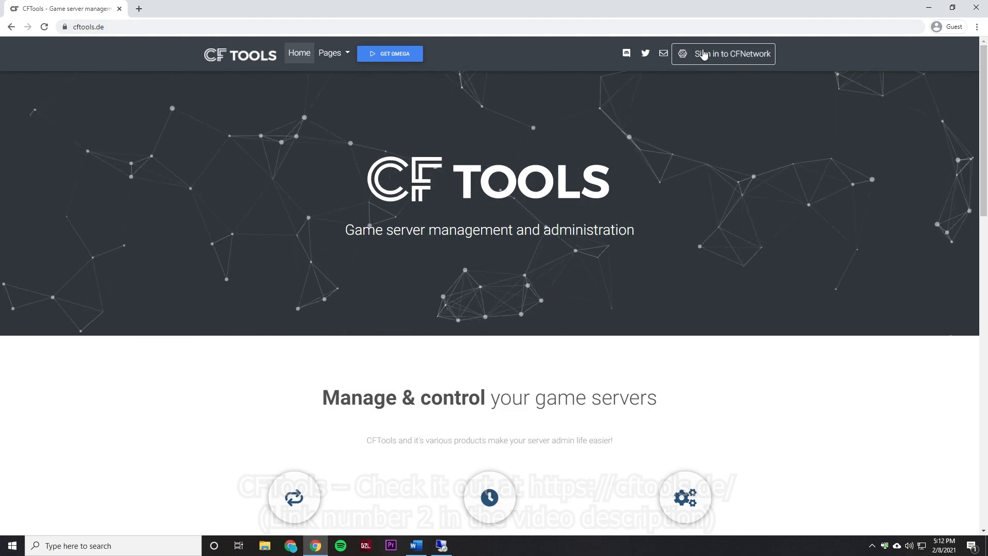
- Load network.cftools.de in the browser's address bar
click(374, 29)
text(netw)
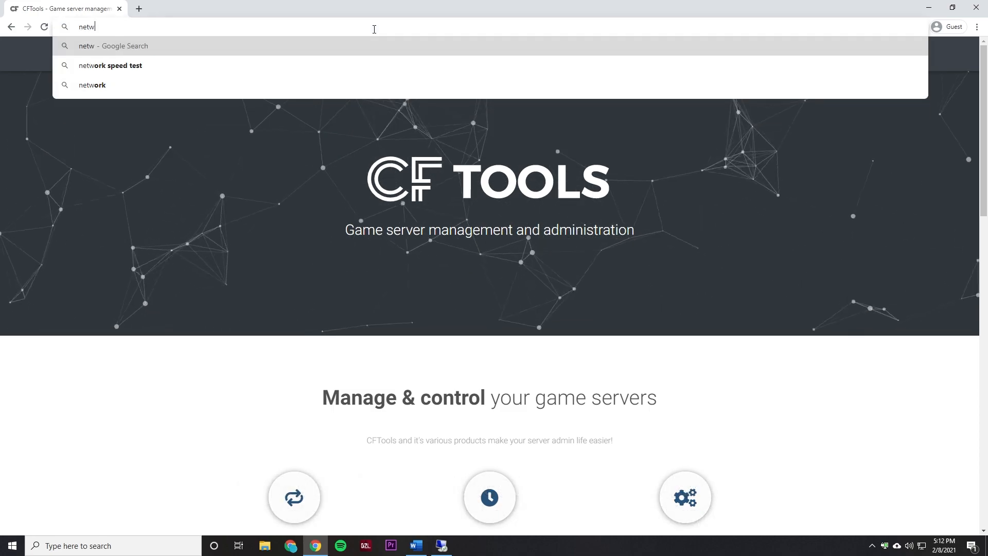
text(ork.cftools.de)
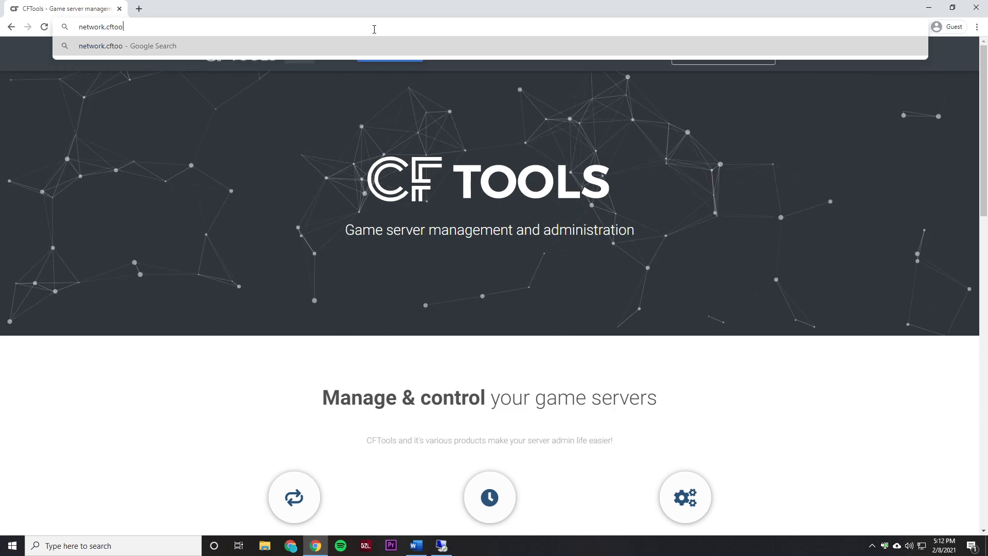
key(Return)
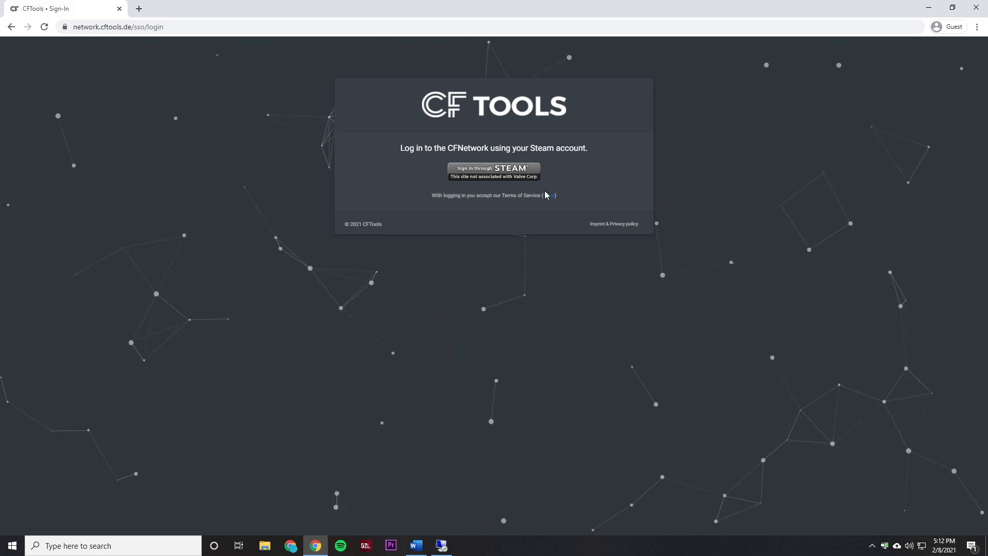
- Sign in through Steam using the account credentials and the Steam Guard code
click(489, 180)
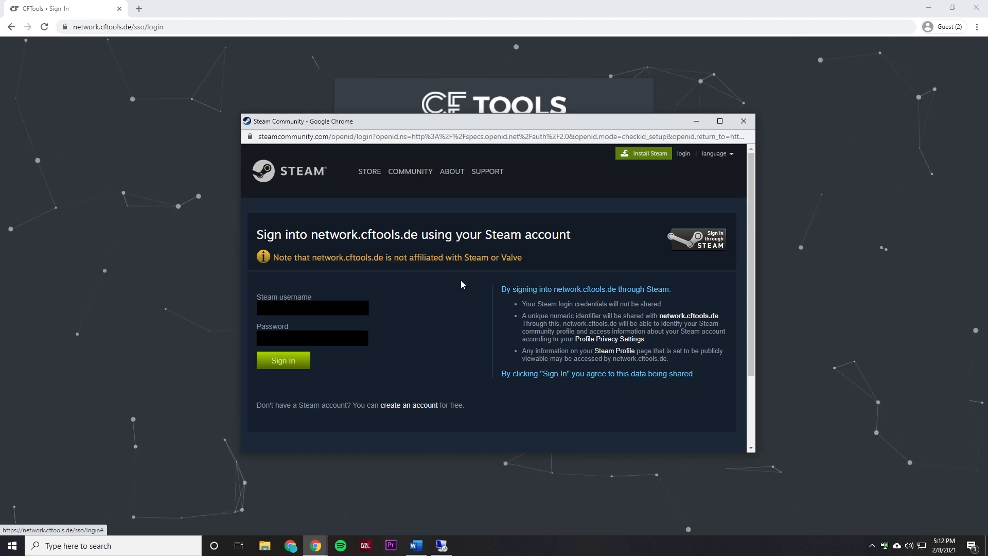
key(Return)
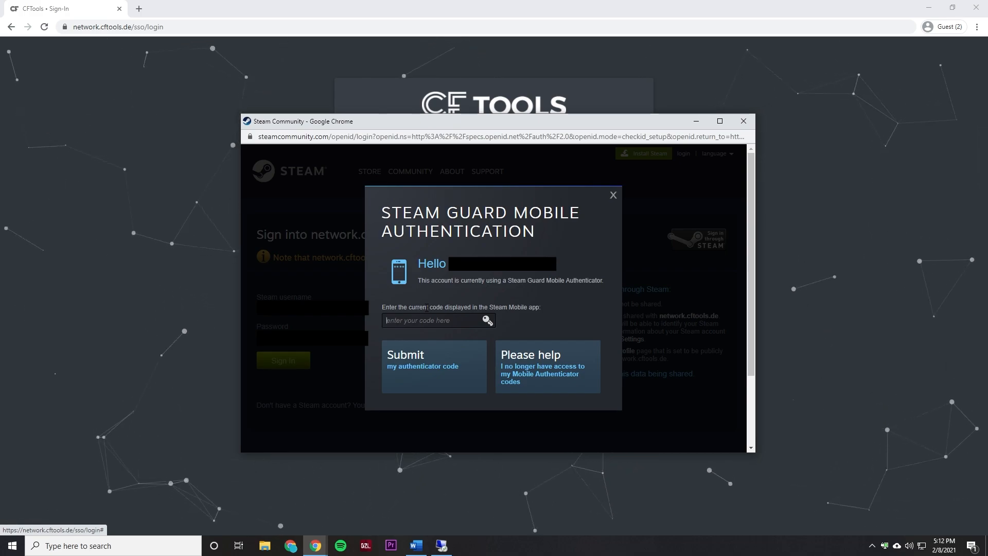
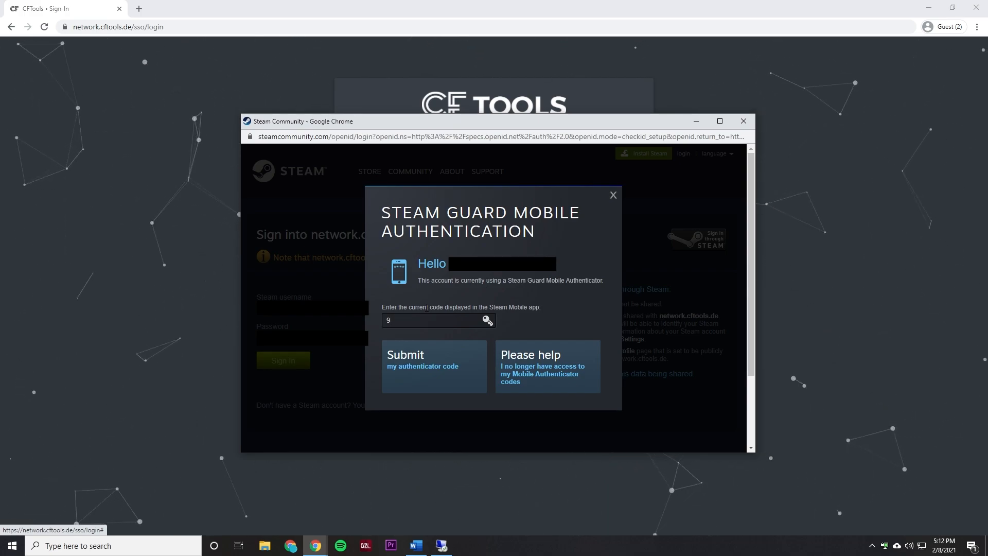
click(442, 366)
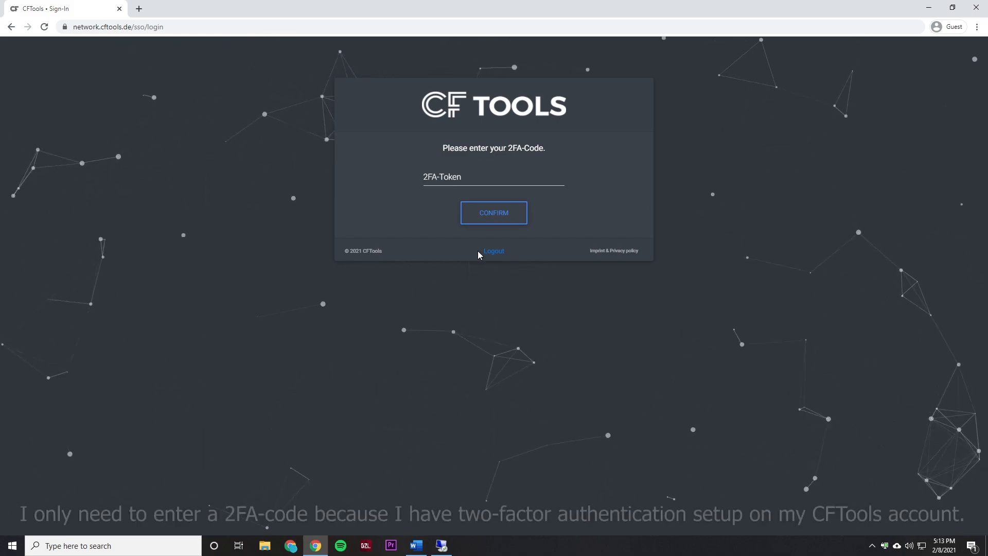
- Enter the 2FA token and confirm it to finish logging in
click(468, 175)
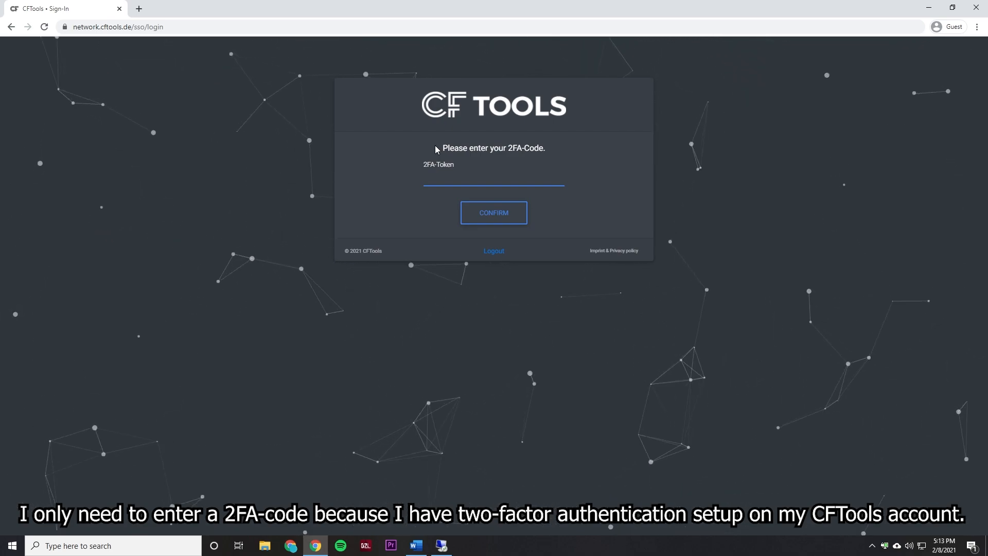
click(494, 219)
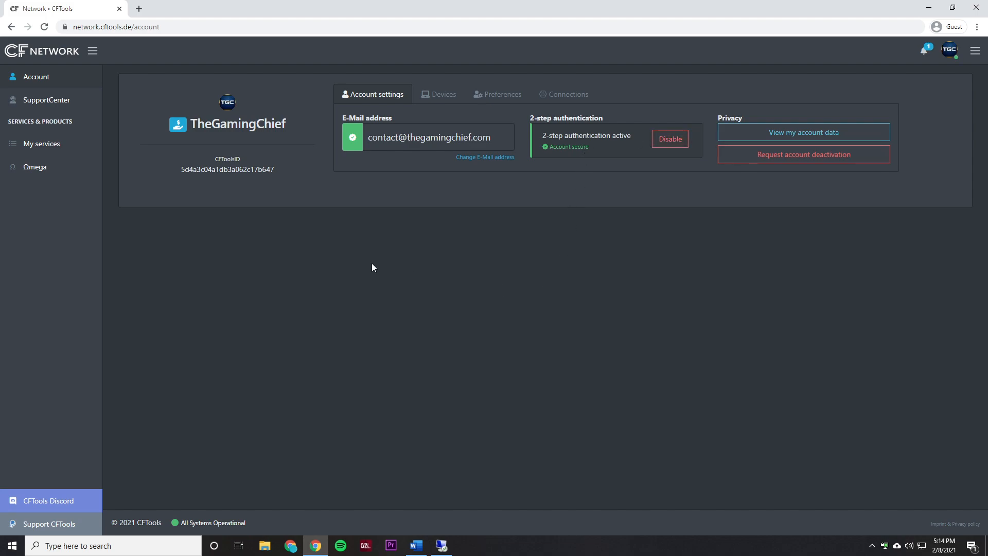
- Go to the Omega page and close the 'Ωmega limit reached' notice
click(55, 168)
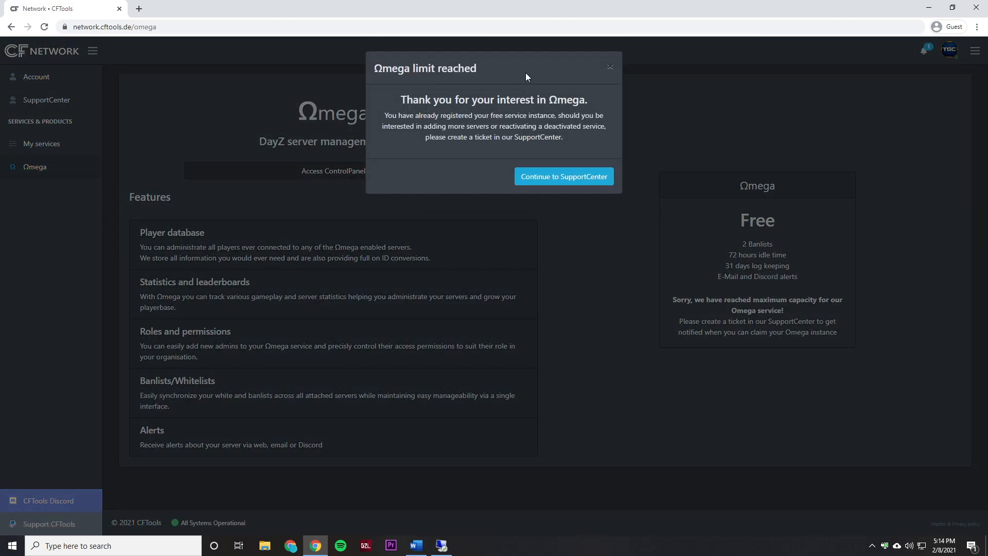
click(610, 68)
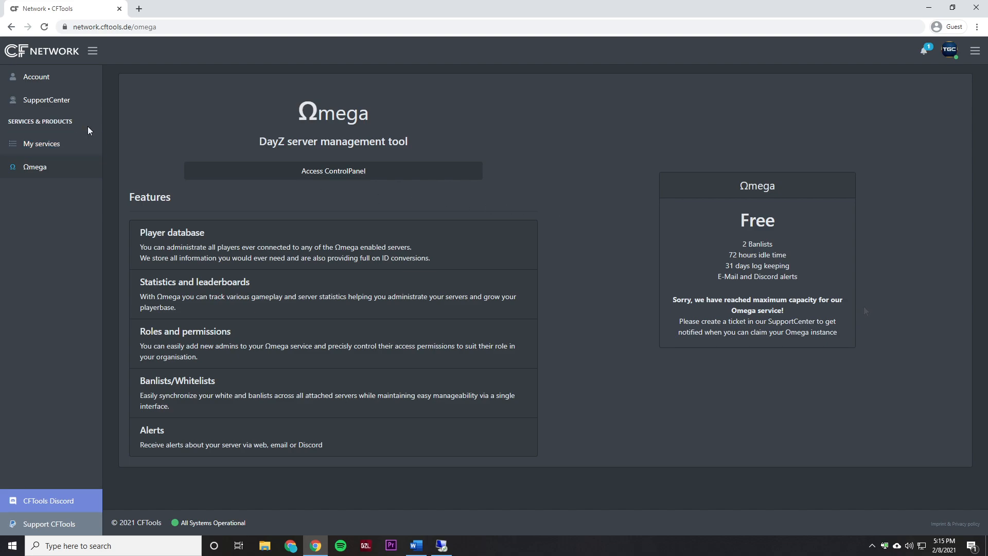
- Start a new SupportCenter ticket and keep General as its category
click(40, 100)
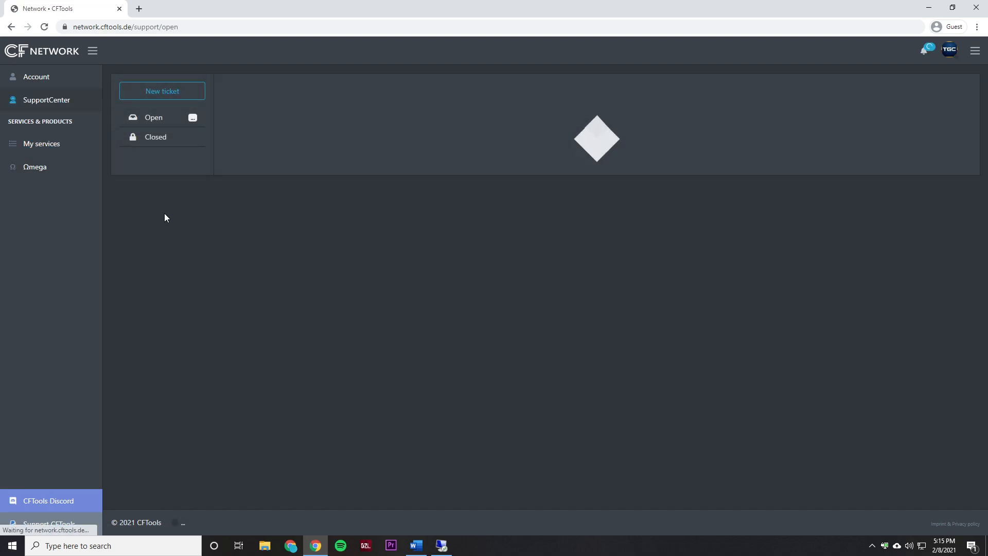
click(164, 93)
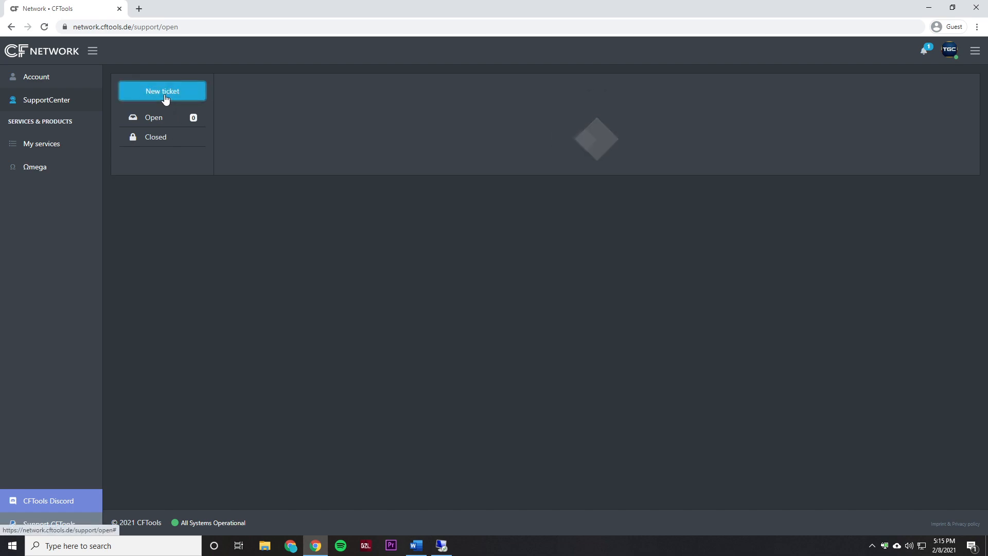
click(319, 170)
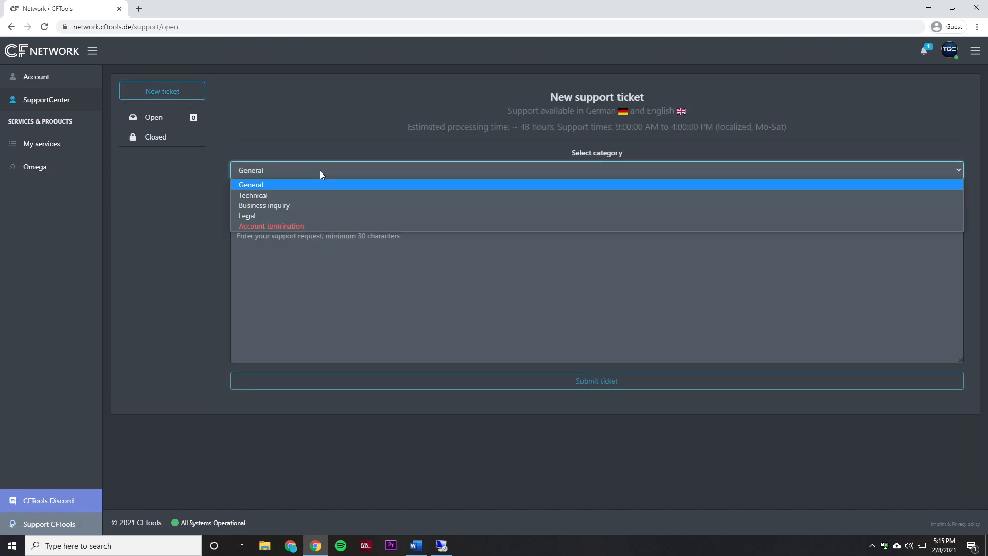
click(319, 171)
- Title the ticket 'Omega Waitlist' and paste in the request to join the free instance waitlist
click(309, 201)
text(Omega Waitlist)
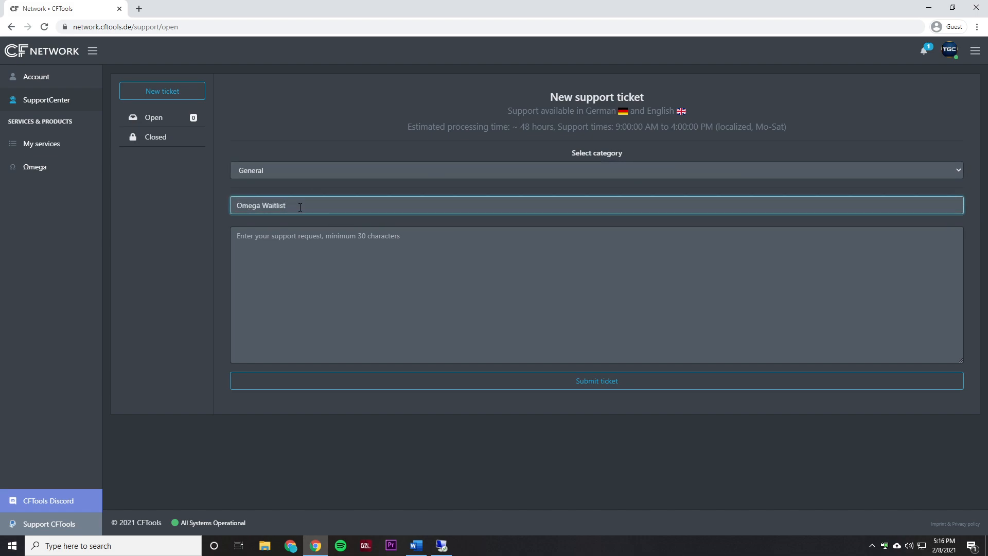
click(312, 261)
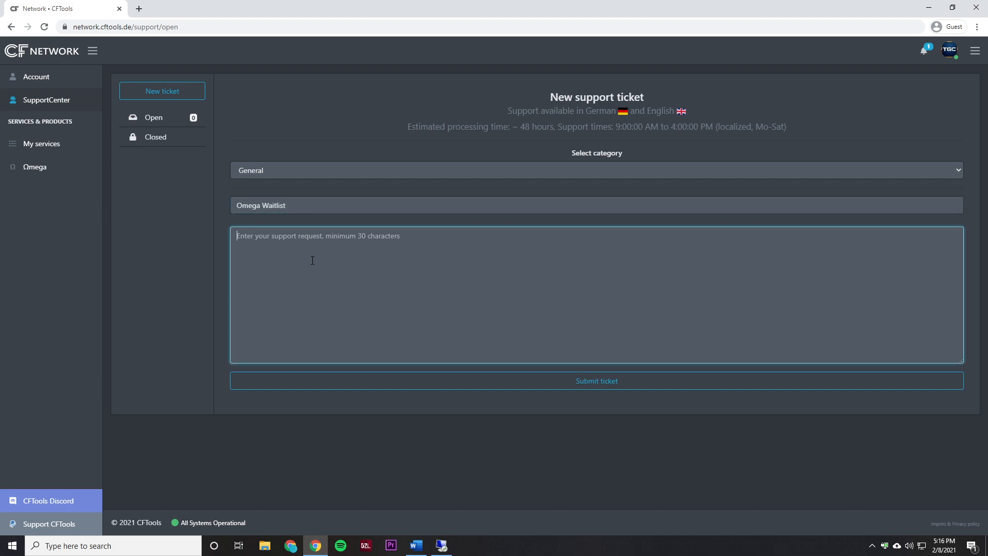
text(Hello CFTools Team,  Please add me to the waitlist for a free Control Panel instance. I am giving consent to be emailed once this is ready for me to claim.  Thanks!)
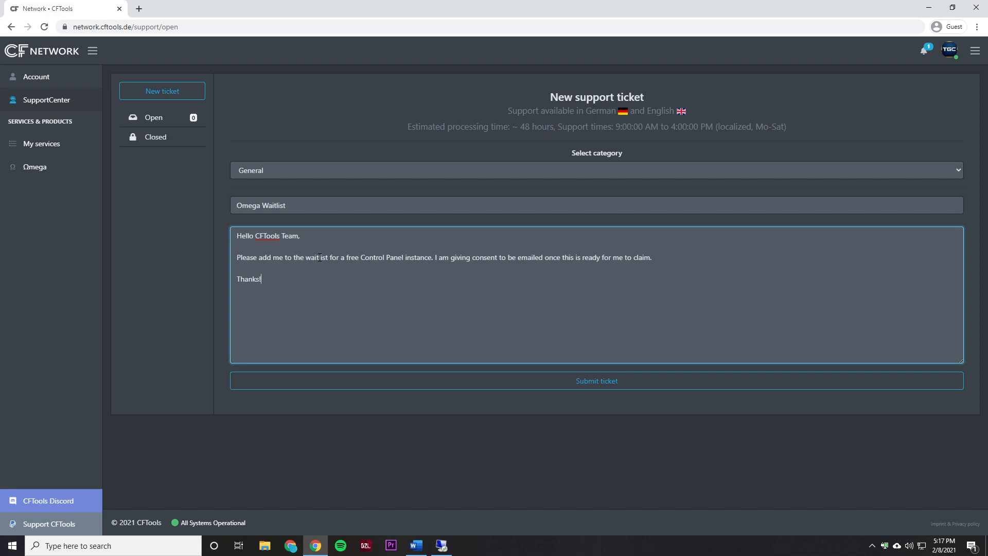
click(334, 268)
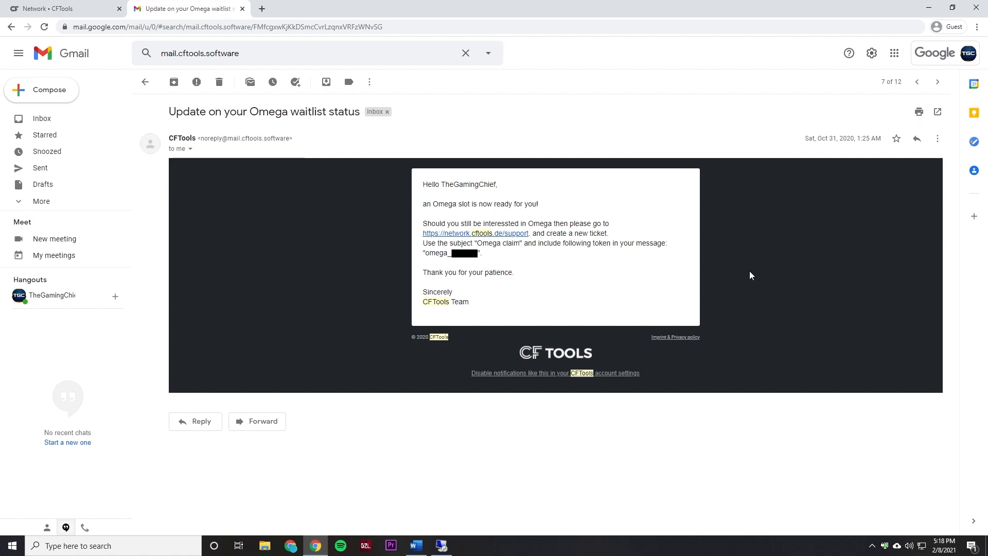
- Open the Omega claim ticket from the SupportCenter's Closed list
click(66, 7)
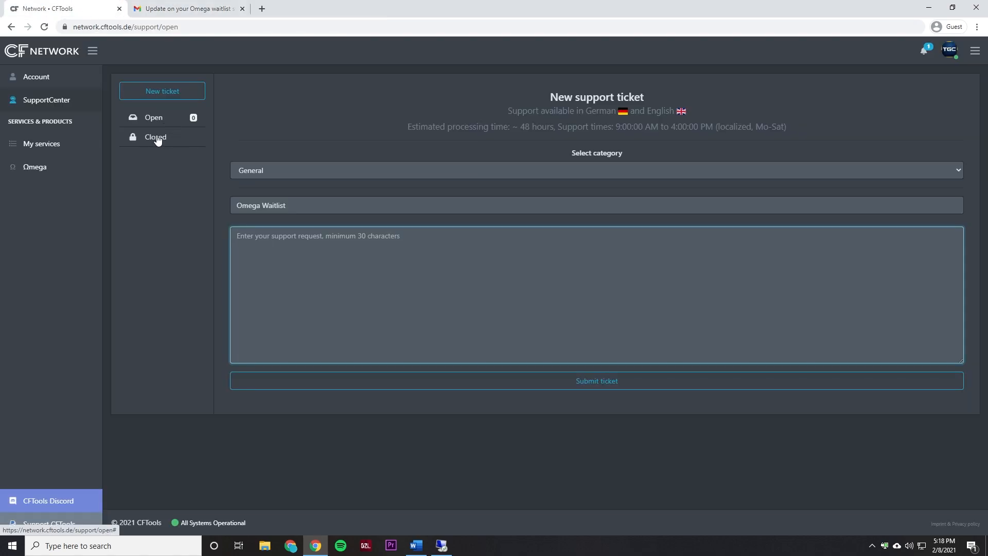
click(157, 138)
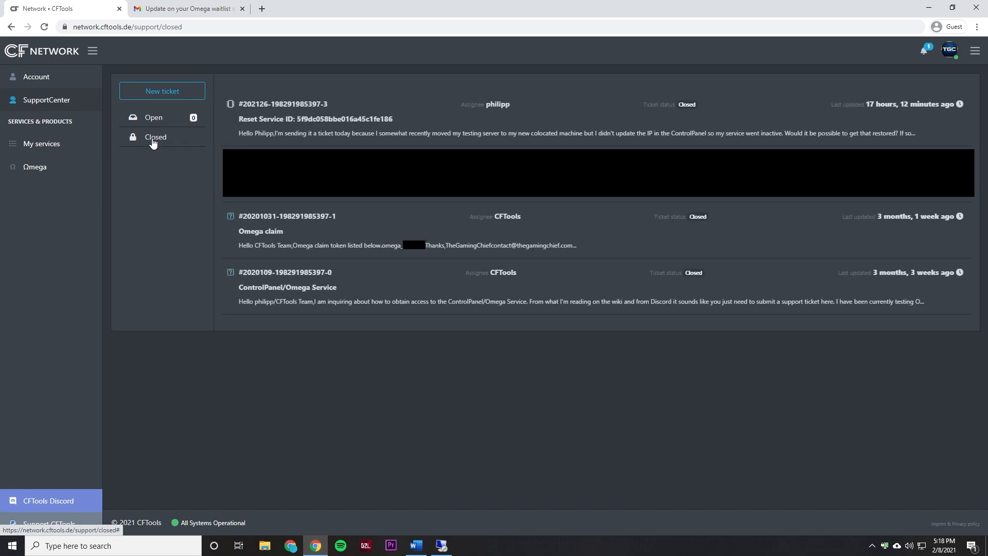
click(291, 217)
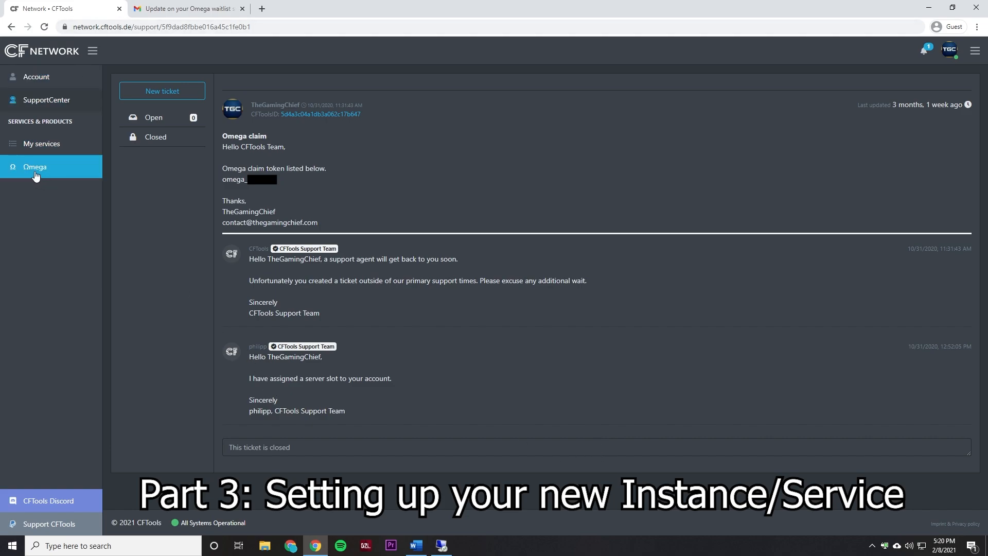
- From My services, open the second Omega service in the ControlPanel
click(33, 147)
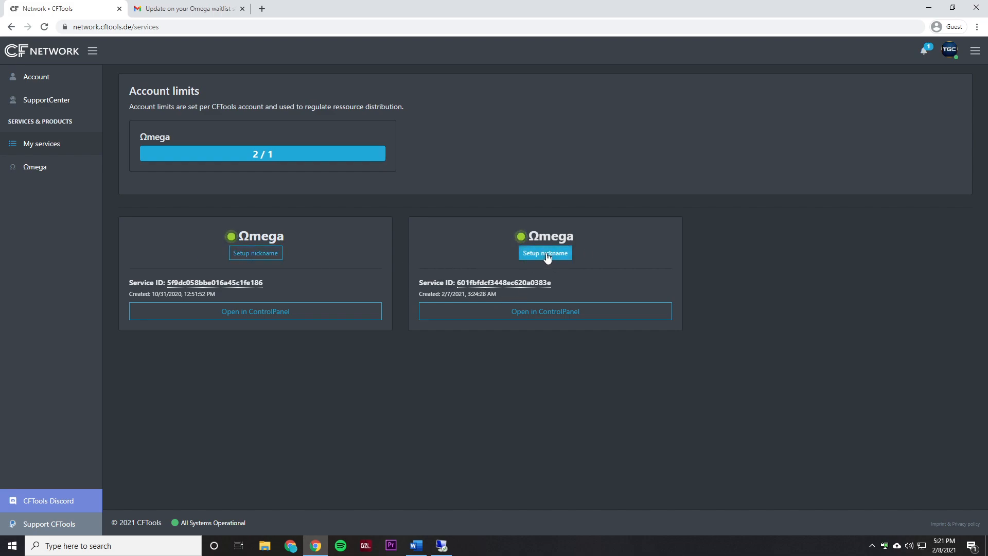
click(533, 319)
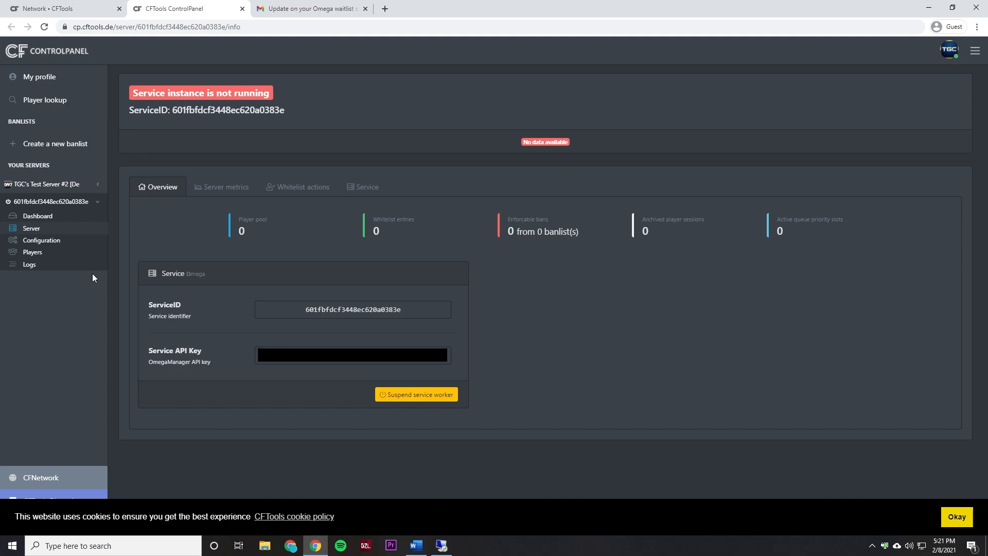
- On the Configuration page, change the Game port and RCon port to 2302
click(50, 244)
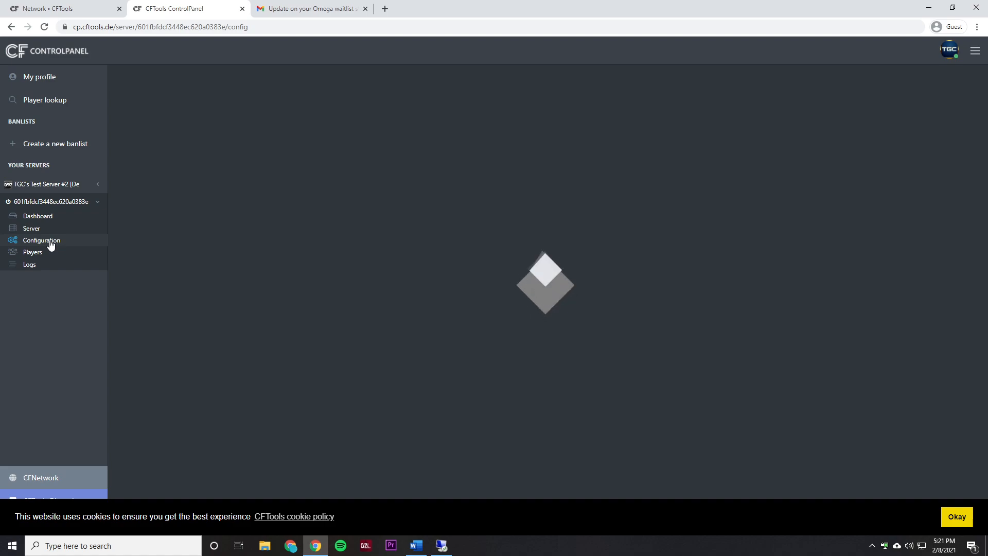
click(957, 517)
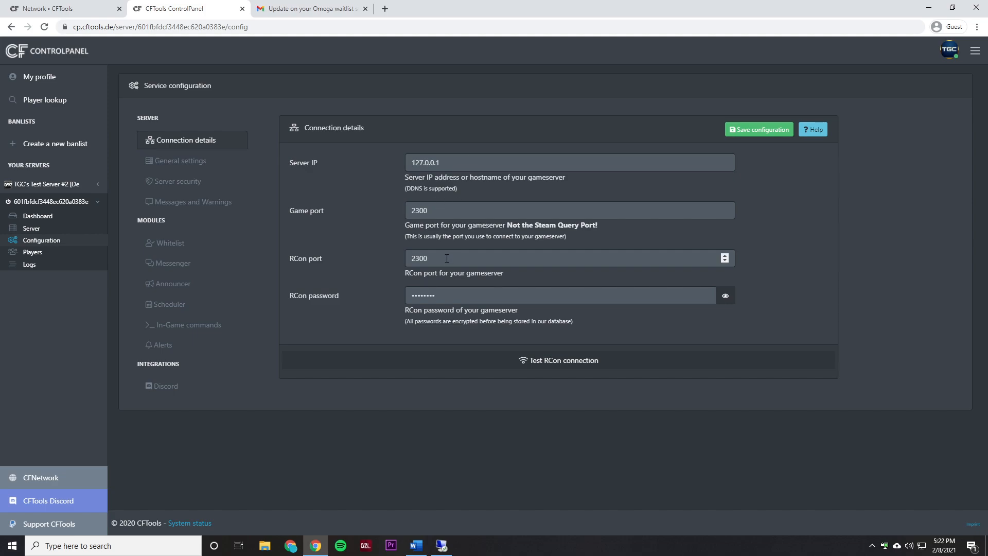
click(463, 208)
key(BackSpace)
text(2)
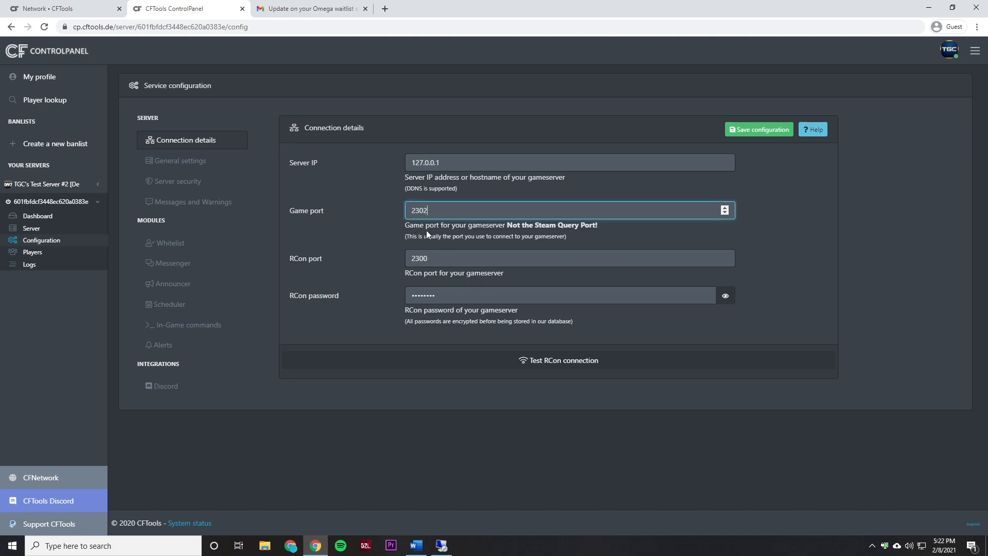
click(440, 264)
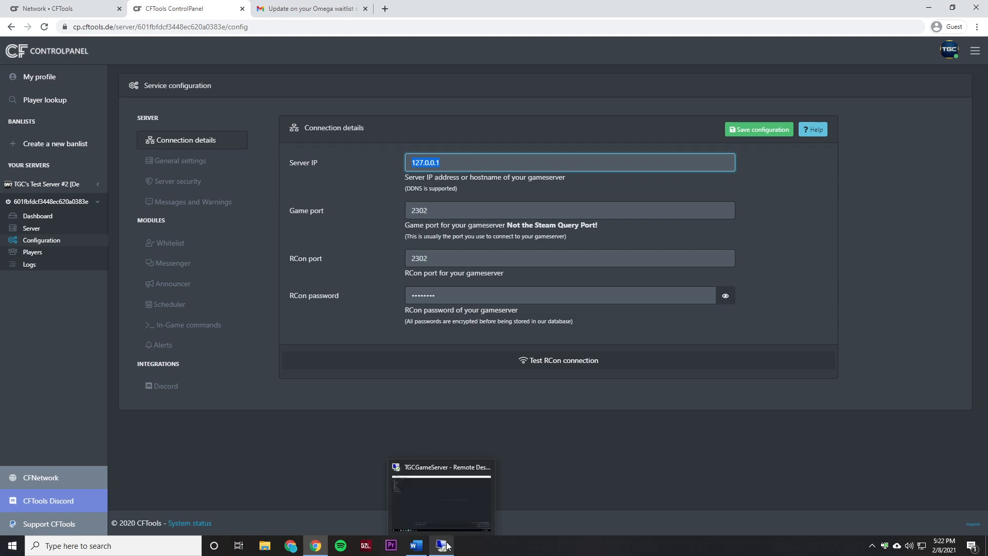
click(444, 546)
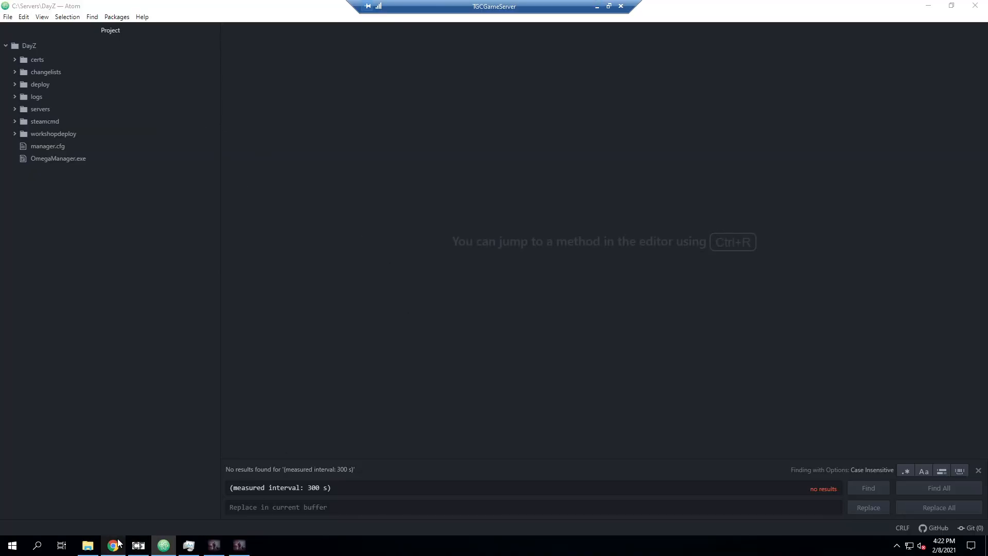
- Google 'my ip' and copy the public address 104.192.170.125
click(113, 545)
key(ctrl+t)
text(my u)
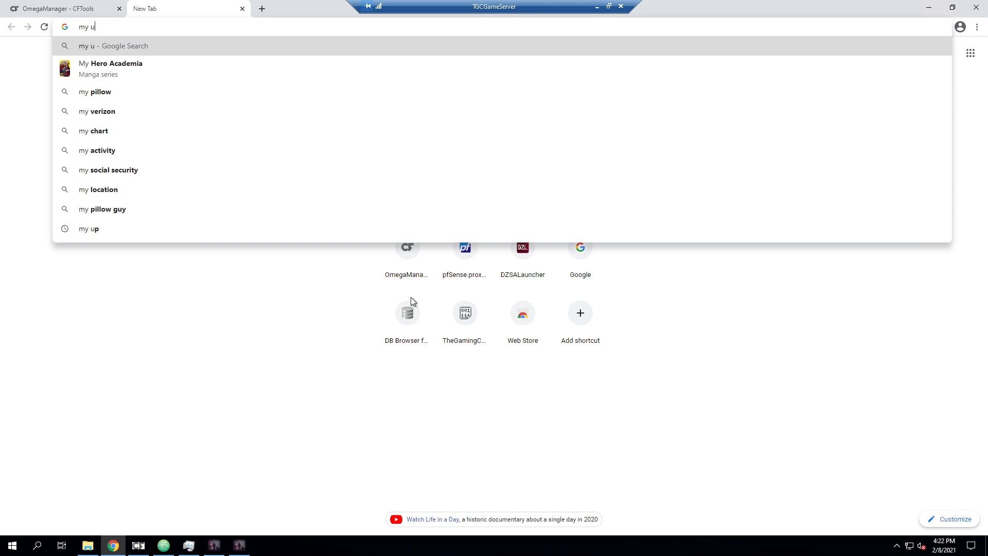
text(p)
key(Return)
click(167, 58)
key(BackSpace)
key(BackSpace)
text(ip)
key(Return)
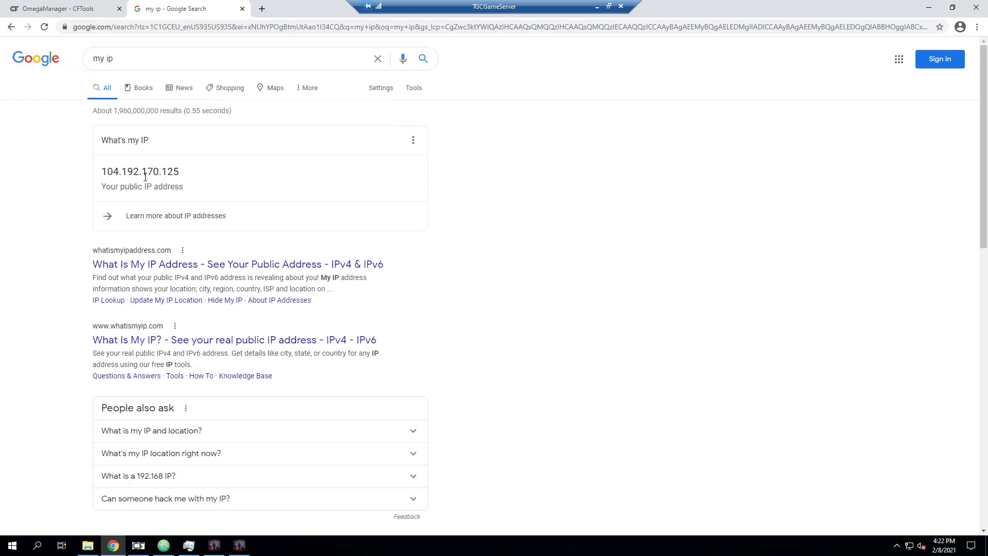
double_click(145, 177)
key(ctrl+c)
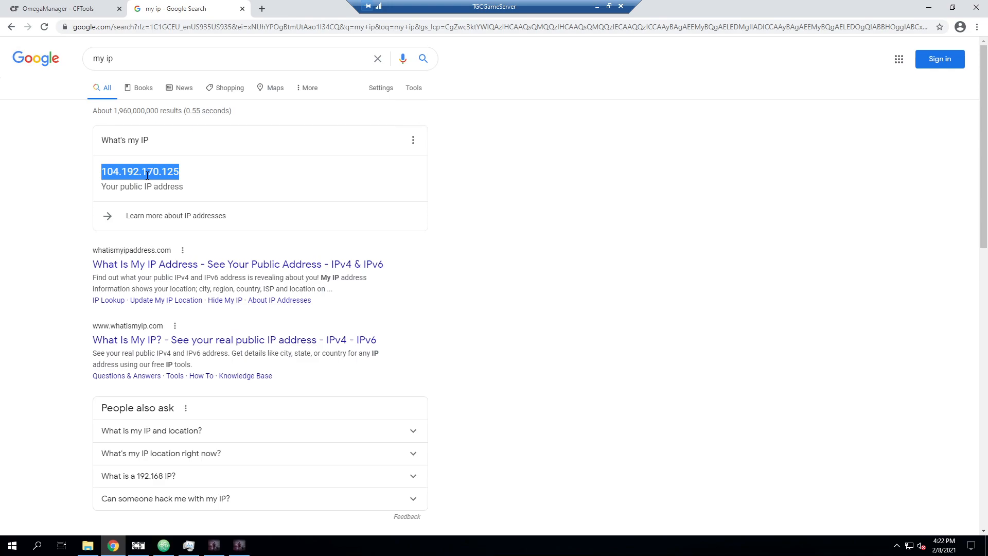
- Paste 104.192.170.125 into the control panel's Server IP field
click(598, 8)
key(ctrl+v)
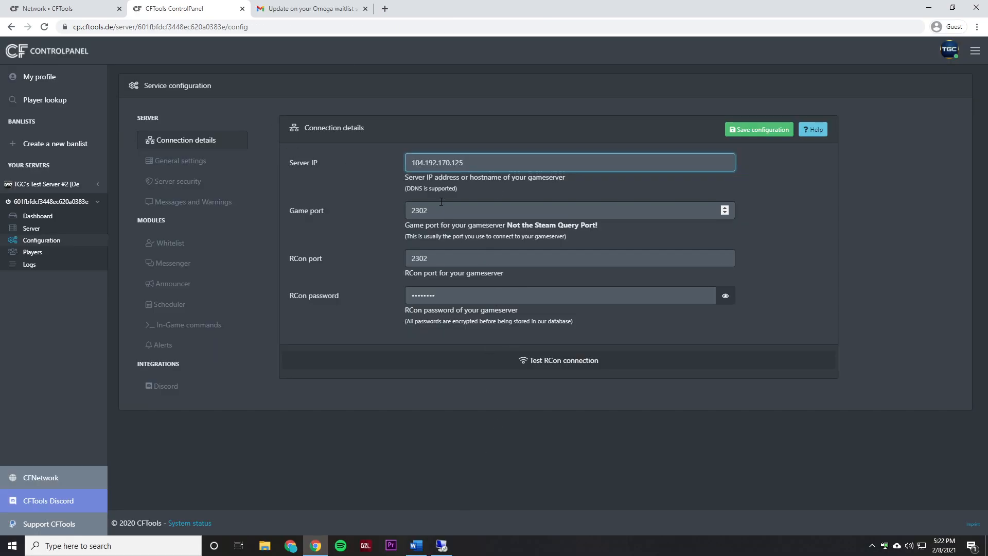
double_click(484, 298)
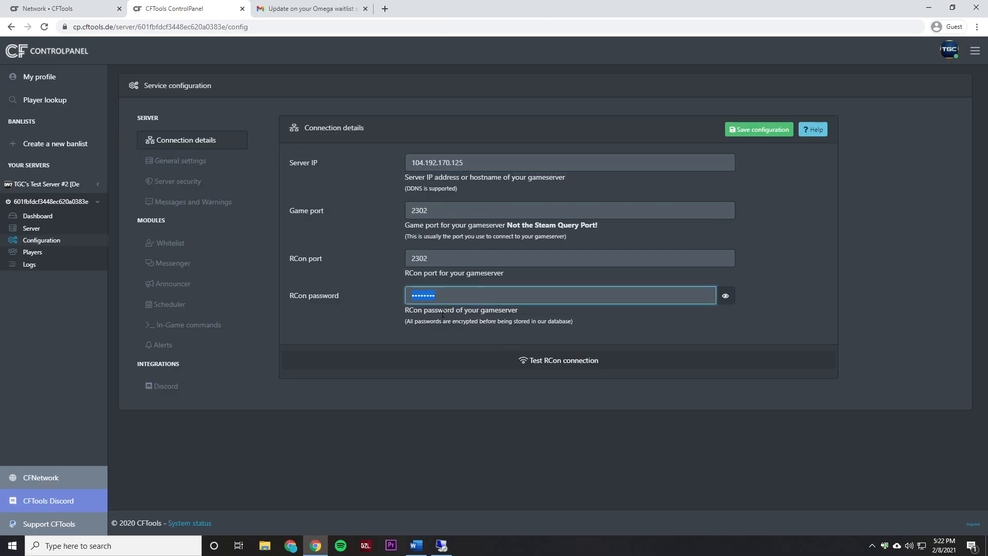
click(449, 544)
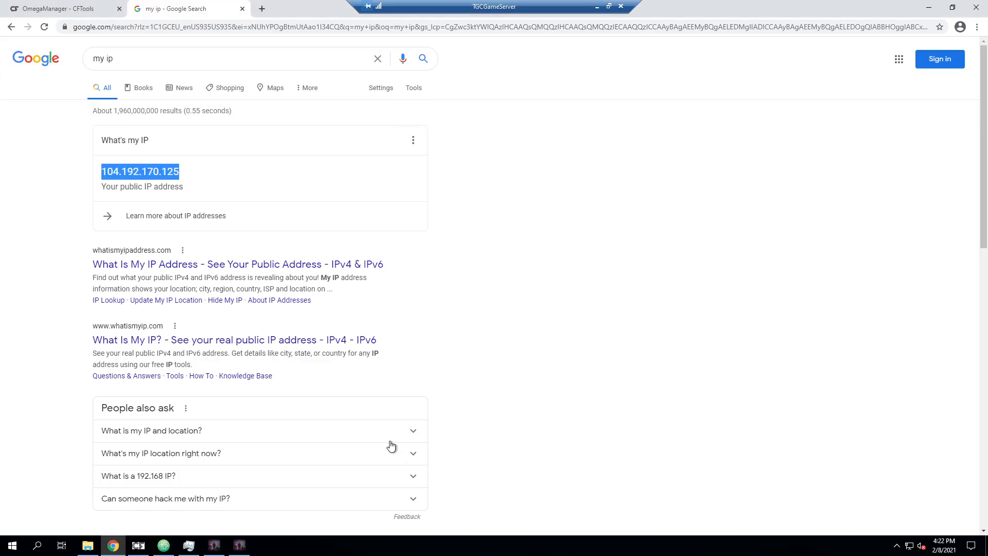
- Close the search tab and expand servers > 0 > profiles > BattlEye in Atom
middle_click(221, 6)
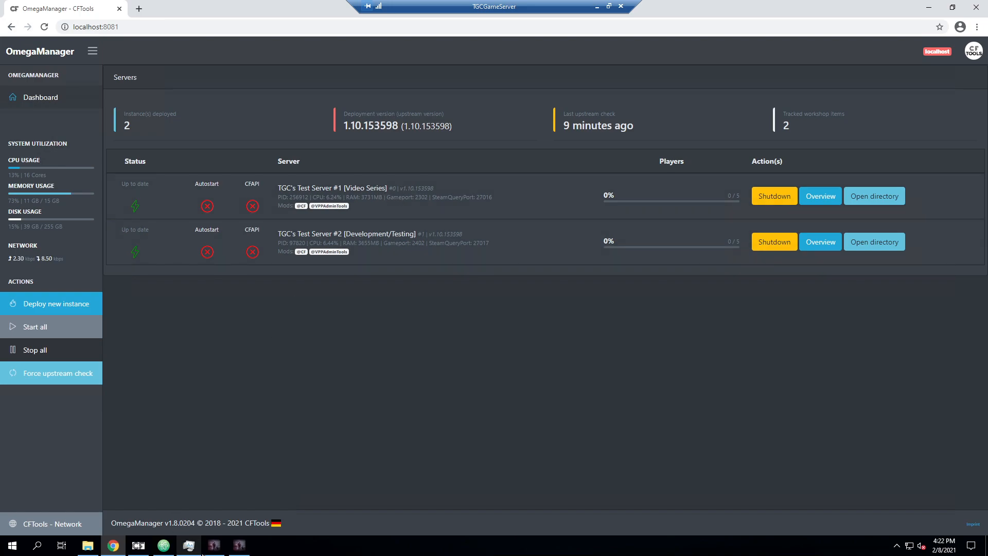
click(163, 545)
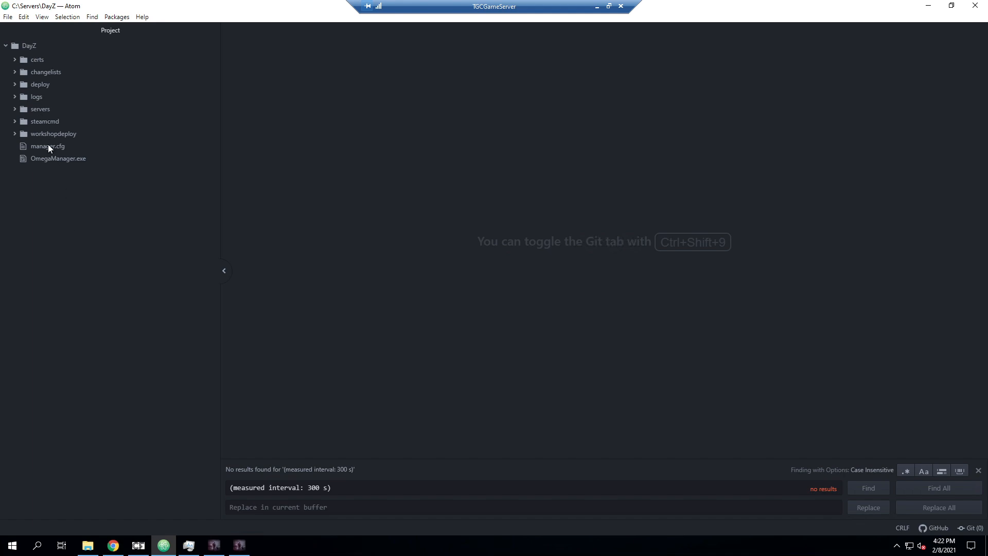
click(14, 109)
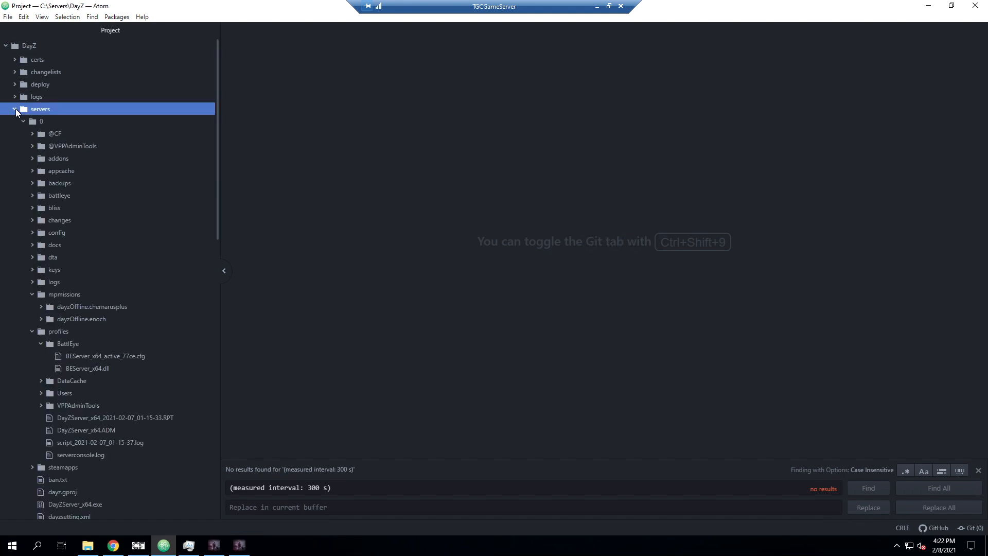
click(20, 124)
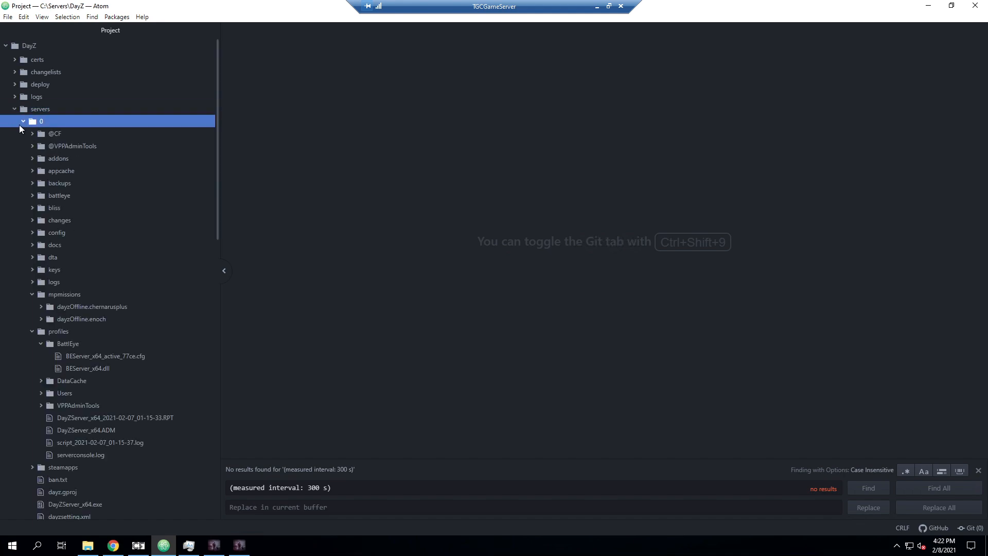
click(31, 135)
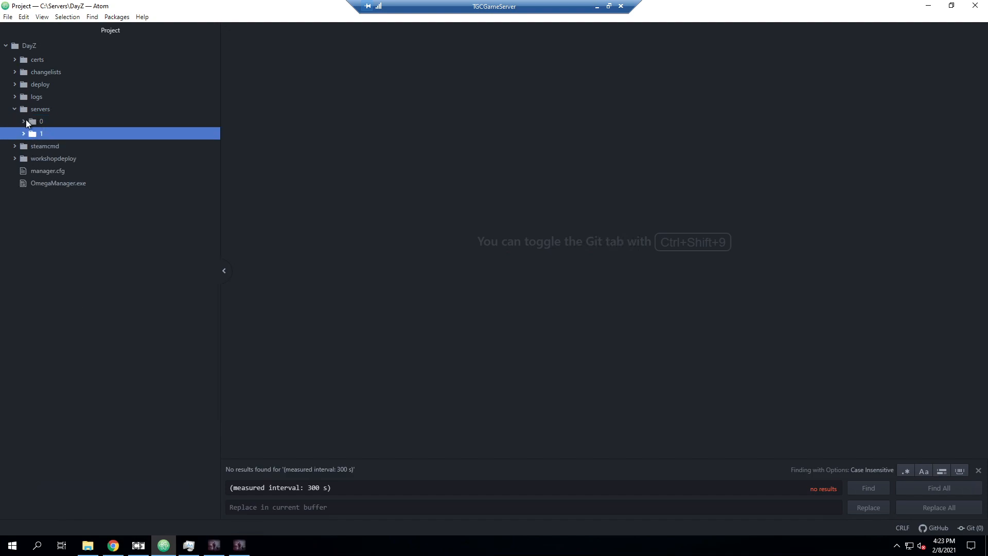
click(26, 121)
click(32, 297)
click(33, 306)
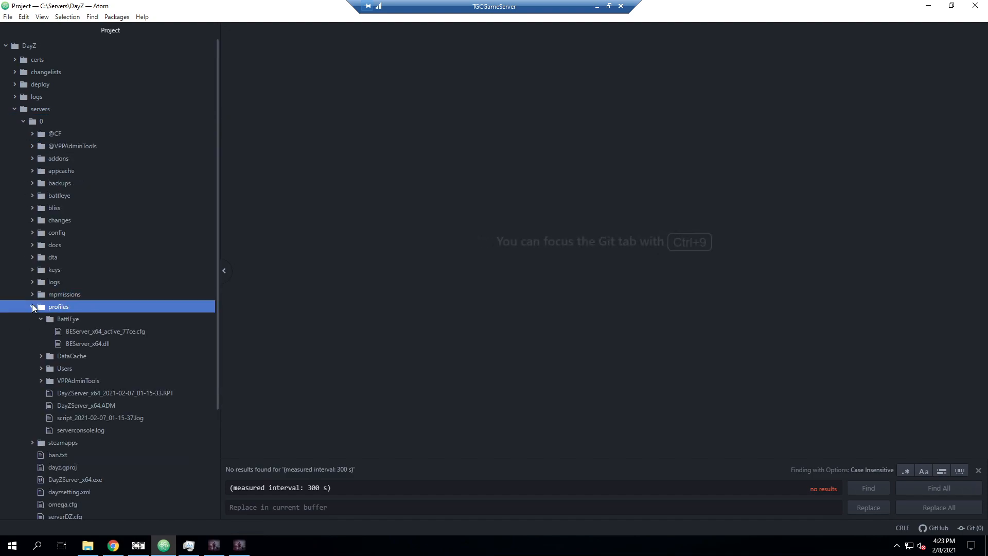
click(33, 309)
click(50, 322)
click(60, 321)
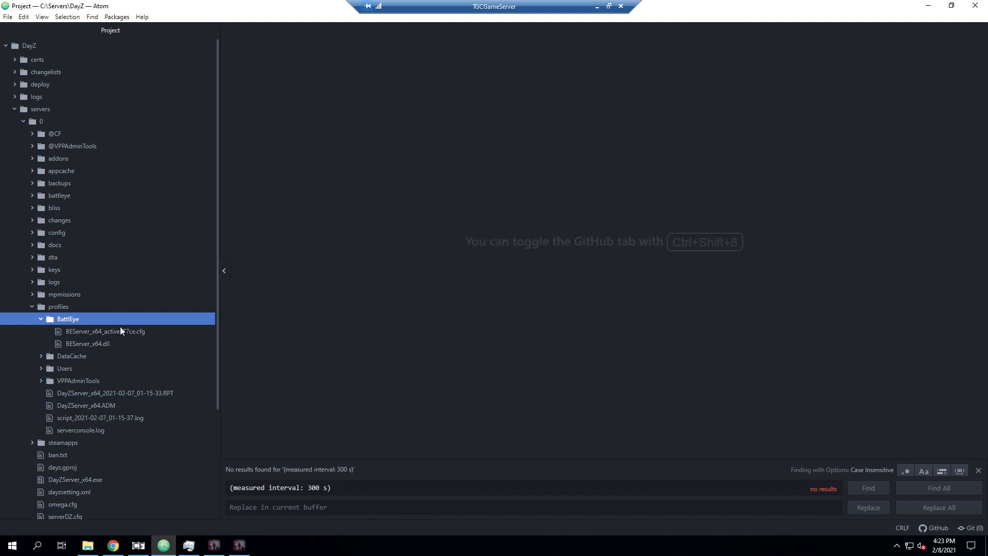
- Open BEServer_x64_active_77ce.cfg and copy its RConPassword value
click(132, 331)
double_click(132, 332)
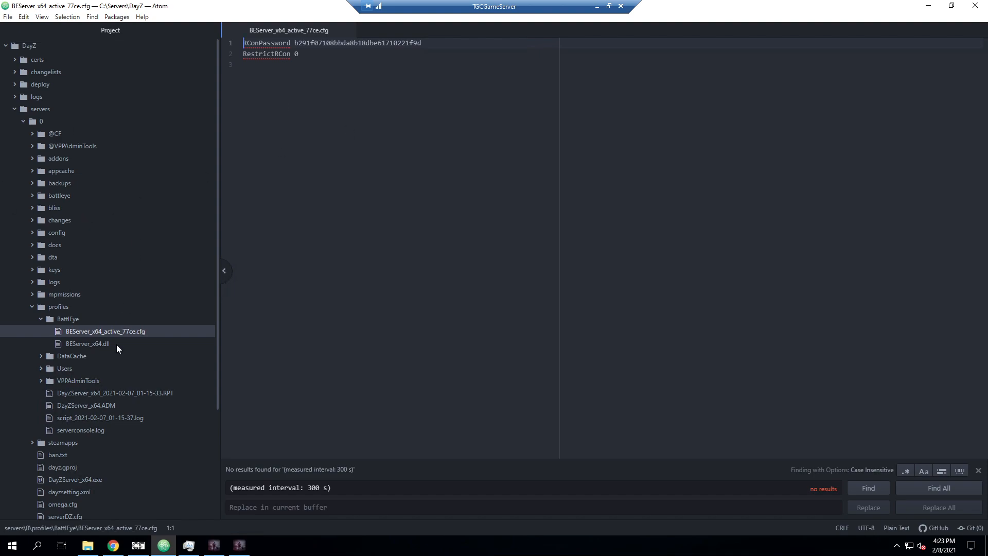
double_click(340, 44)
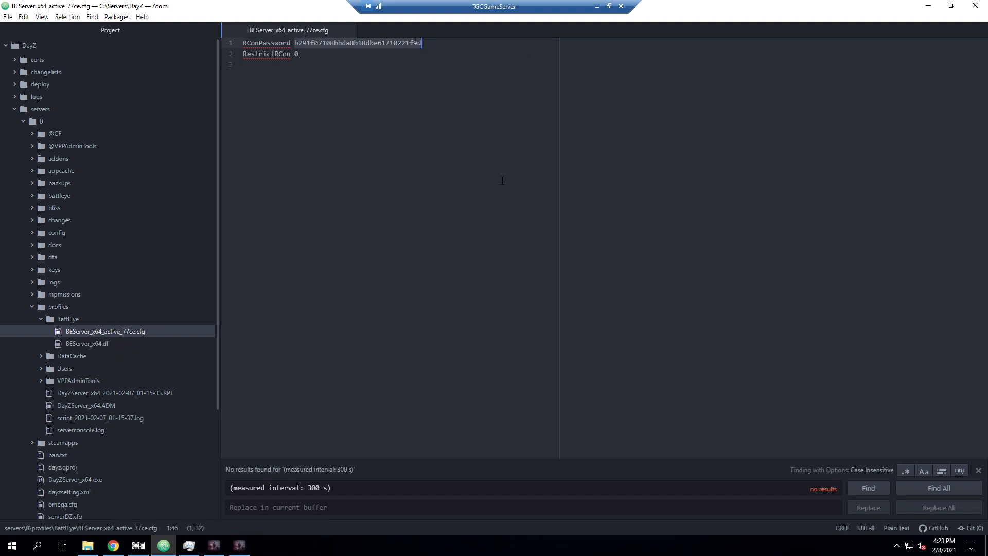
click(597, 6)
- Paste the RCon password, test the connection, save, and open Test Server #1's dashboard
key(ctrl+v)
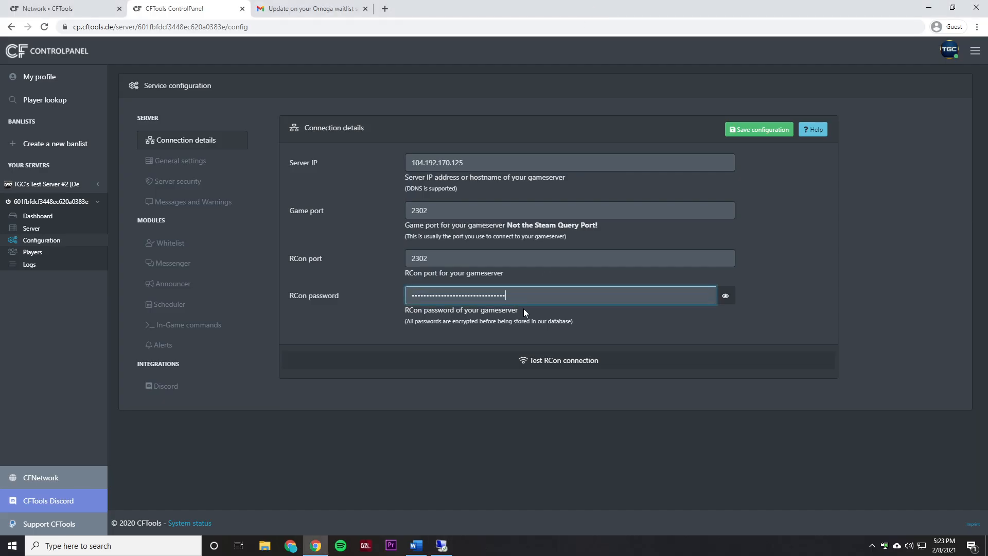
click(574, 366)
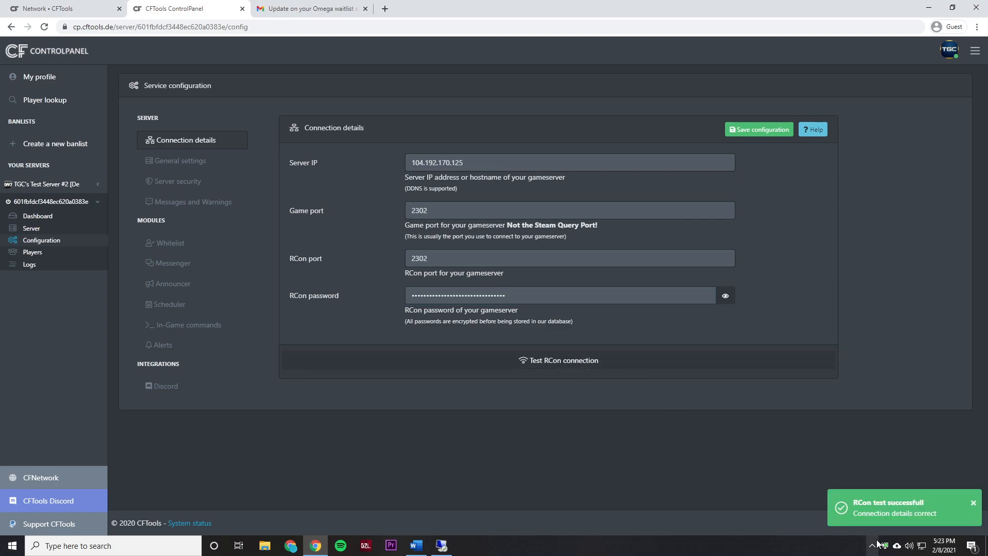
click(760, 131)
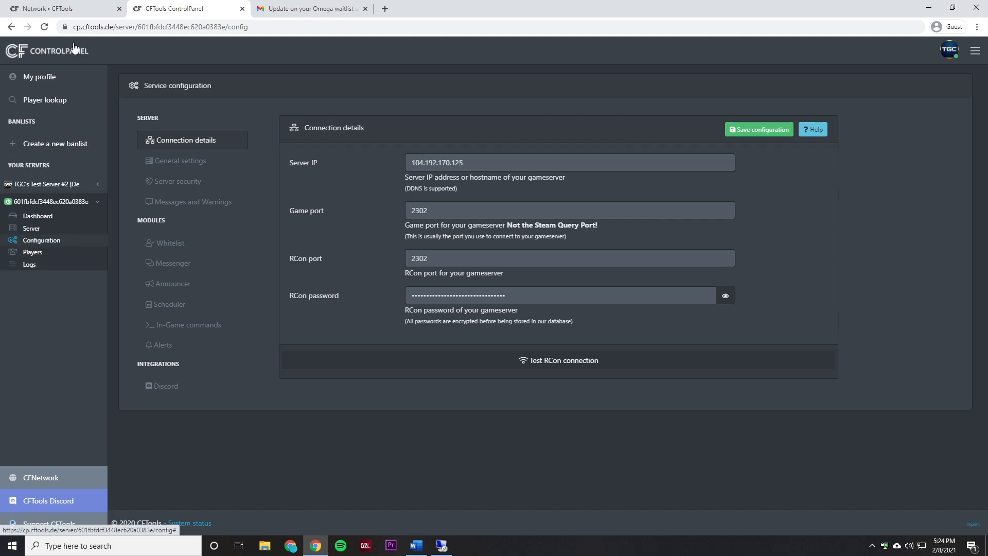
click(44, 27)
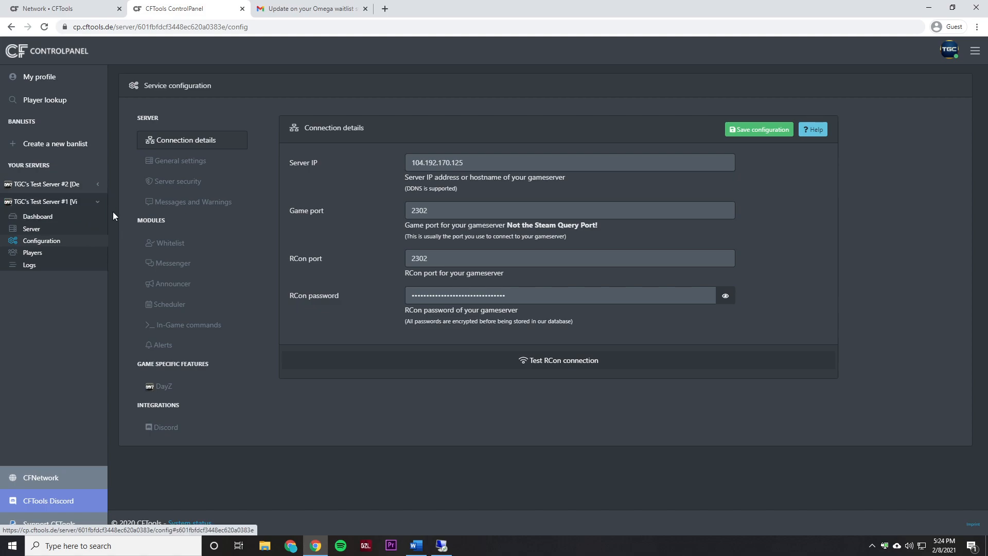
click(75, 219)
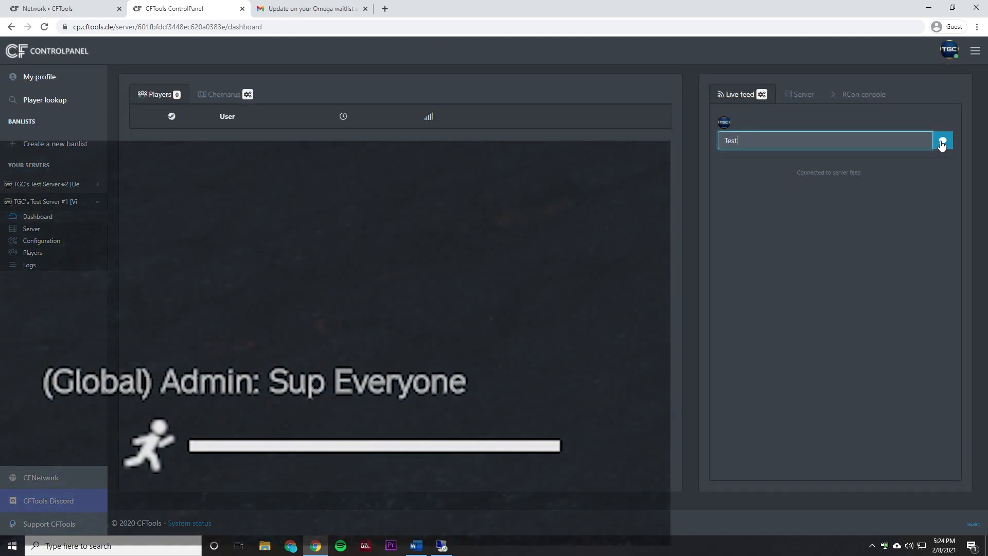
- Send the Test message to the server, then lock and unlock the server
click(944, 141)
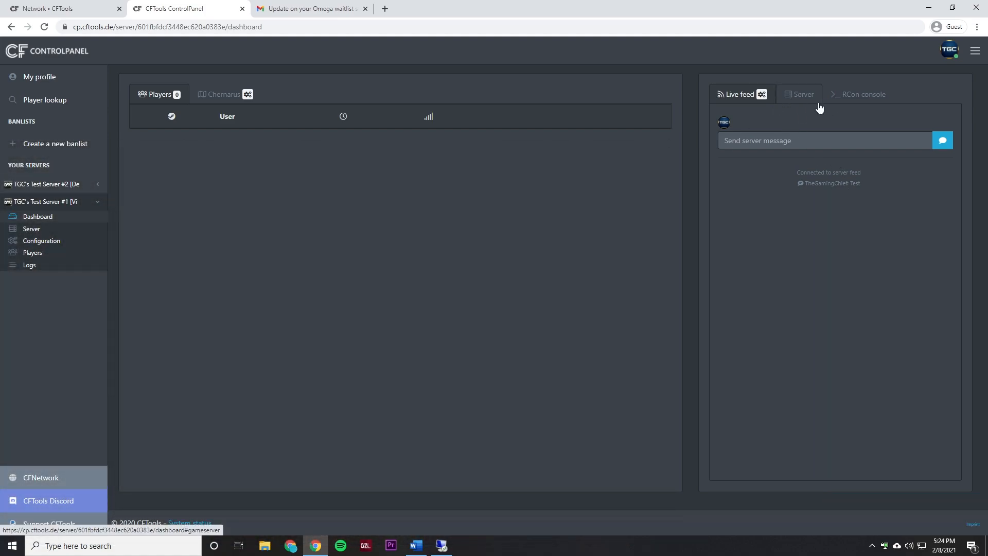
click(802, 102)
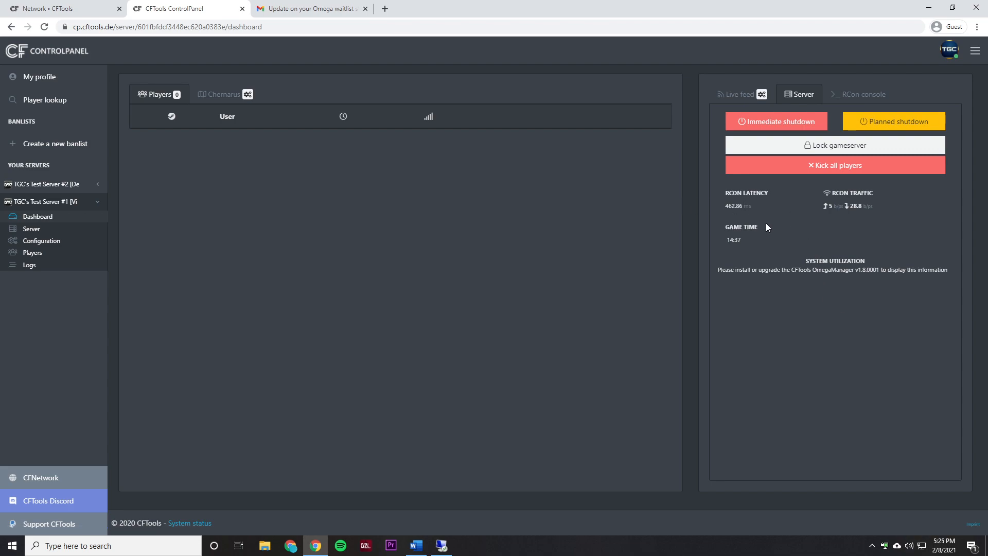
double_click(735, 205)
click(891, 148)
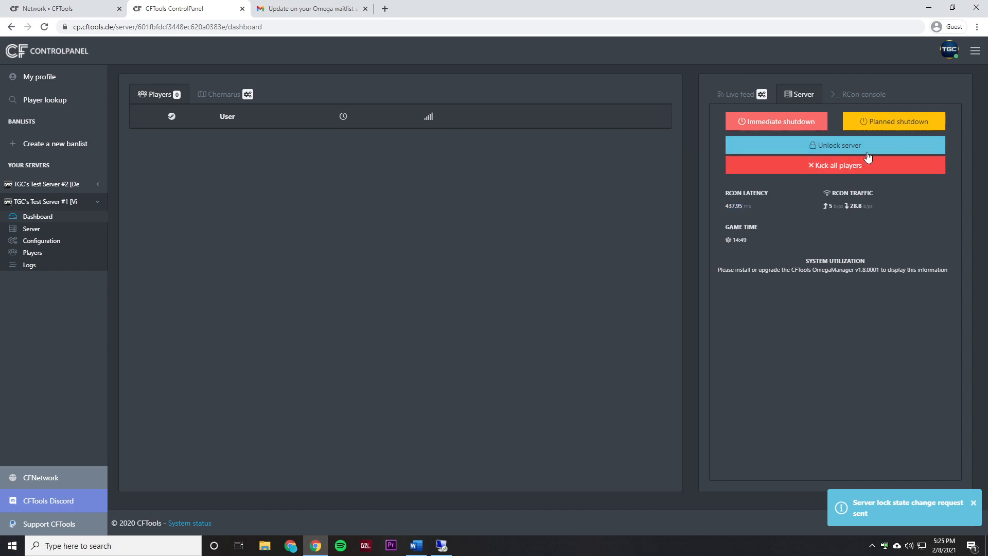
click(897, 146)
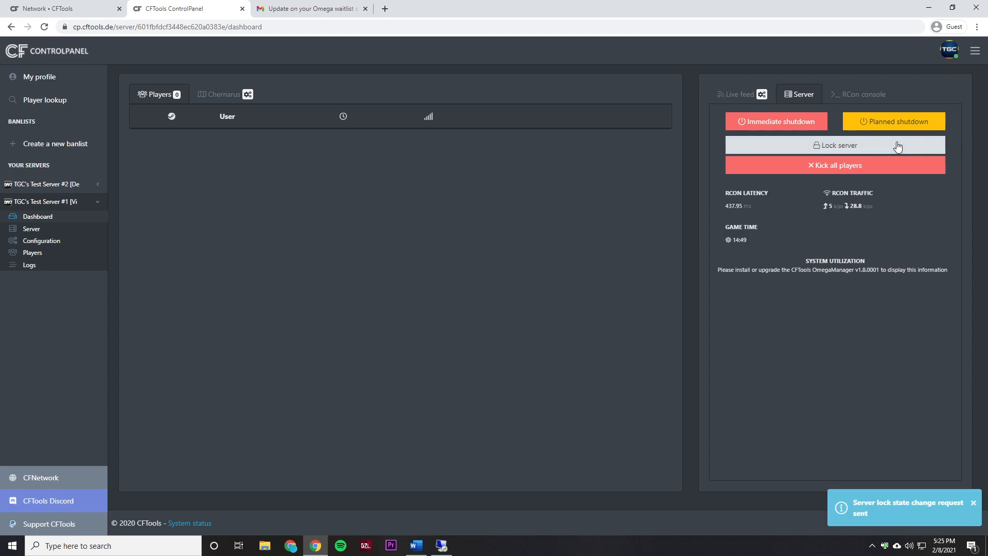
- Kick all players with the reason 'Test' and bring up the RCon console
click(887, 172)
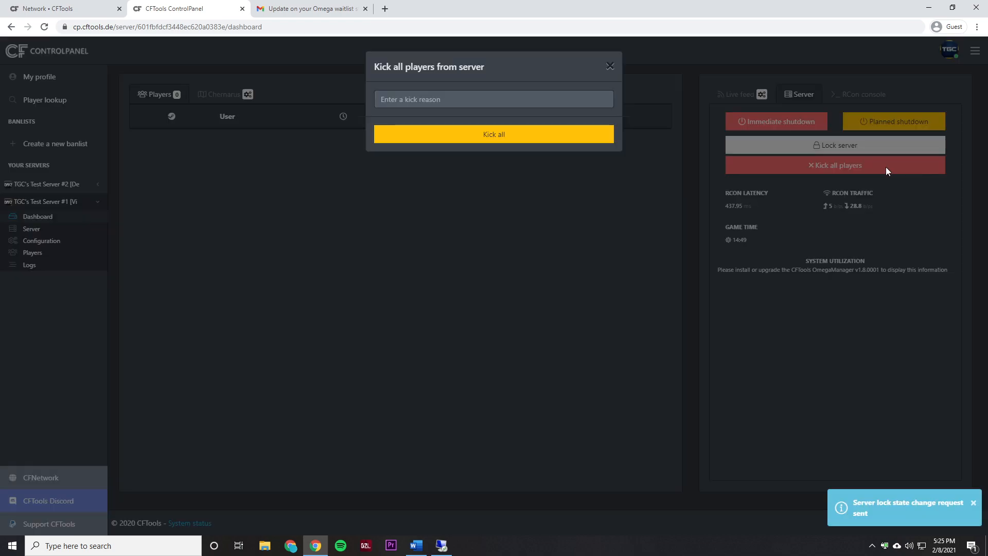
text(Test)
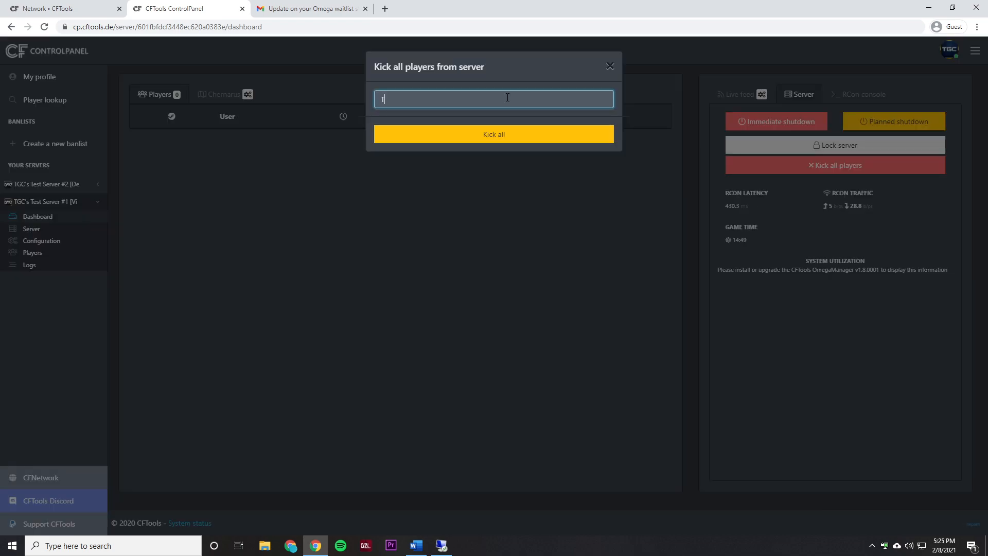
click(490, 135)
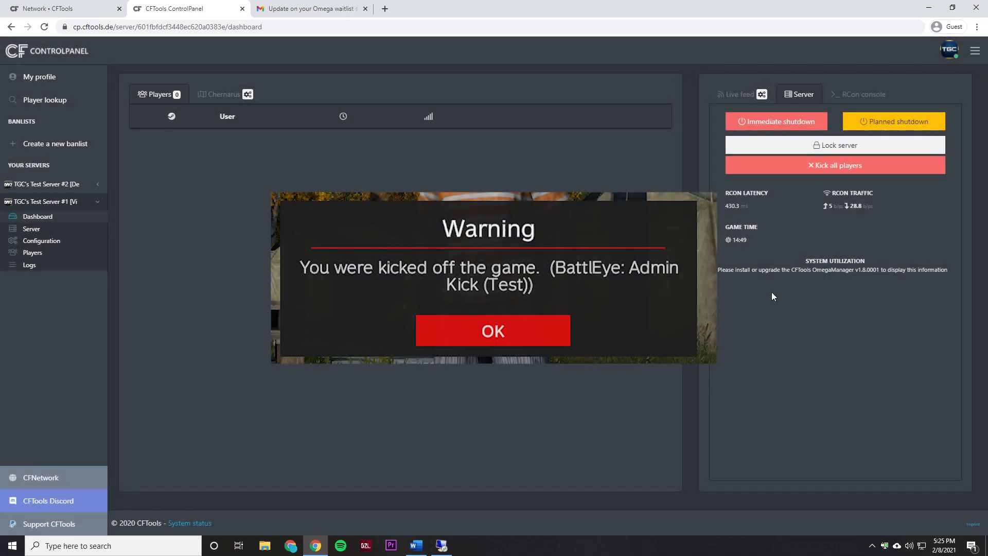
click(864, 95)
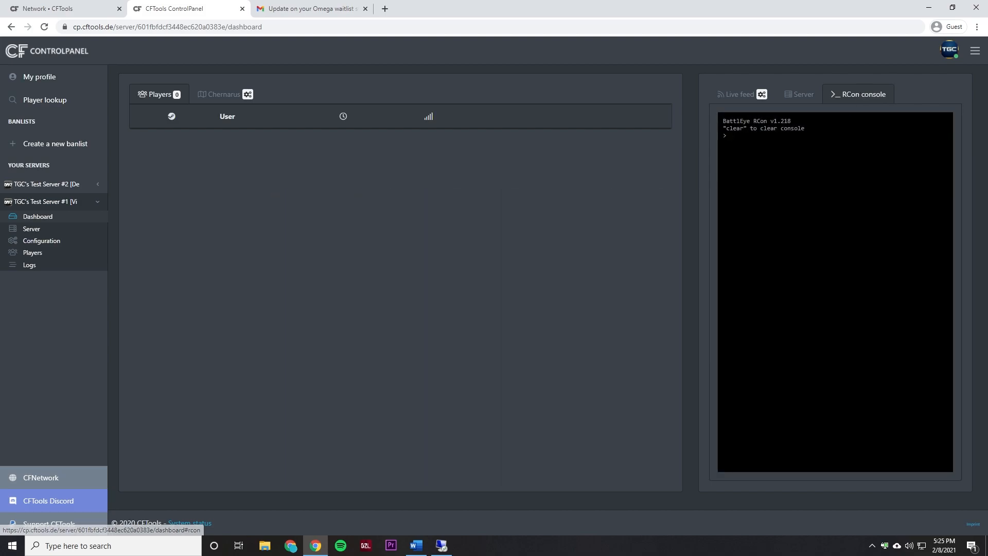
- Browse the Live feed, Chernarus map and Players views, then open Test Server #1's info page
click(734, 97)
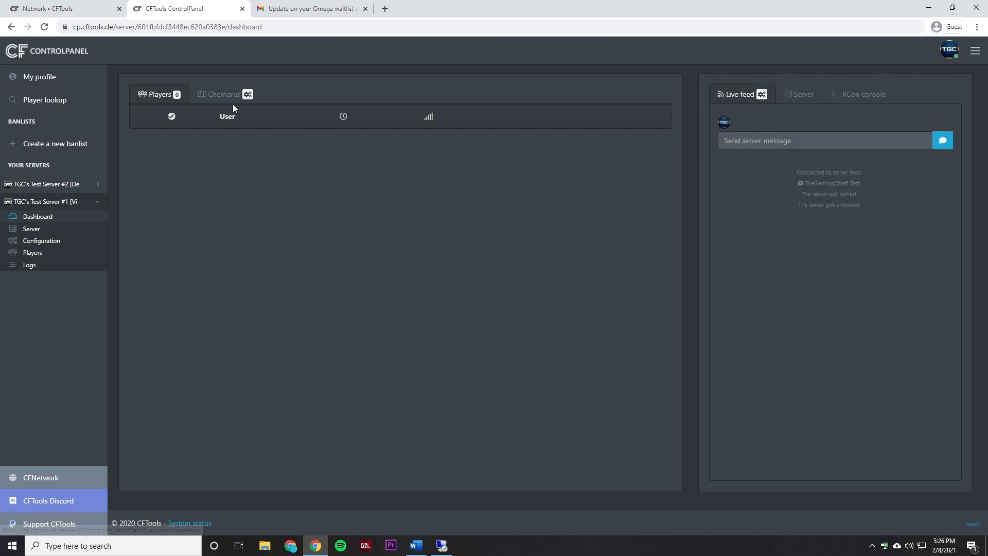
click(210, 98)
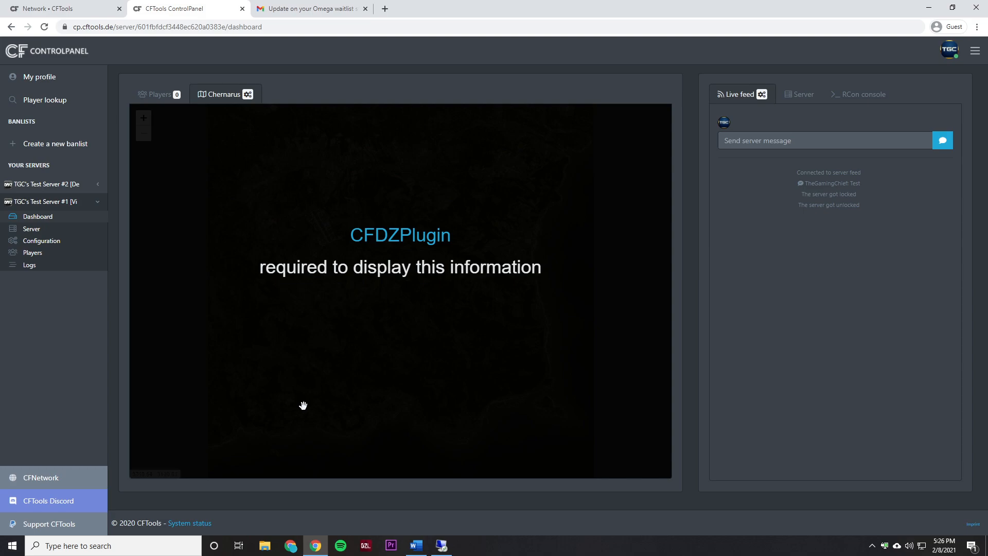
click(177, 99)
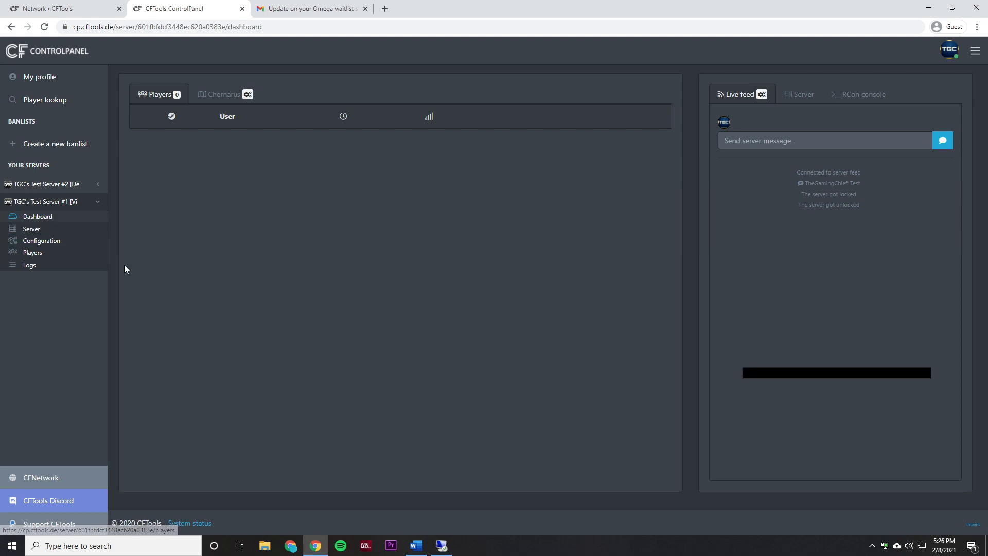
click(63, 230)
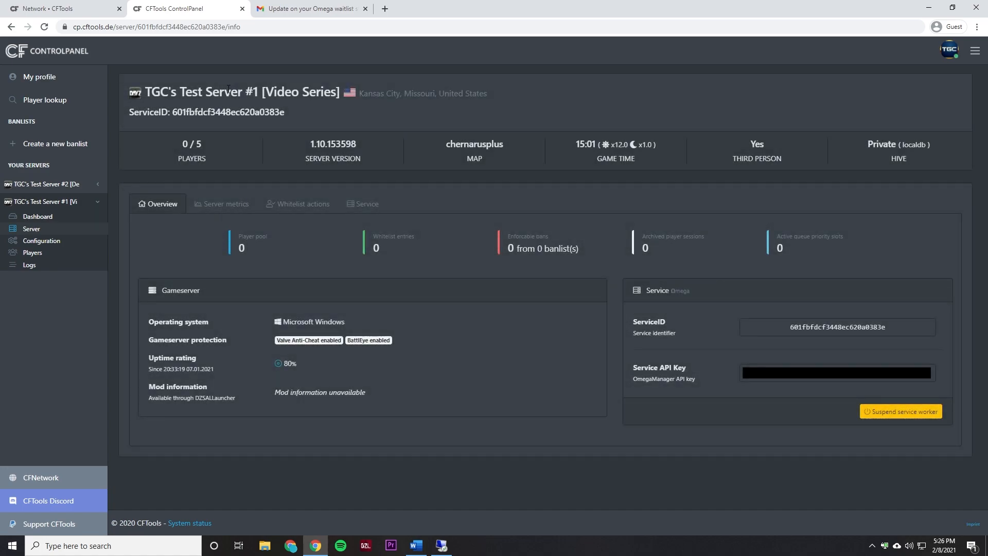
double_click(200, 112)
click(267, 118)
- Leave the BattlEye config in Atom and switch to the remote game server session
triple_click(309, 393)
click(310, 392)
double_click(309, 393)
click(309, 392)
click(442, 545)
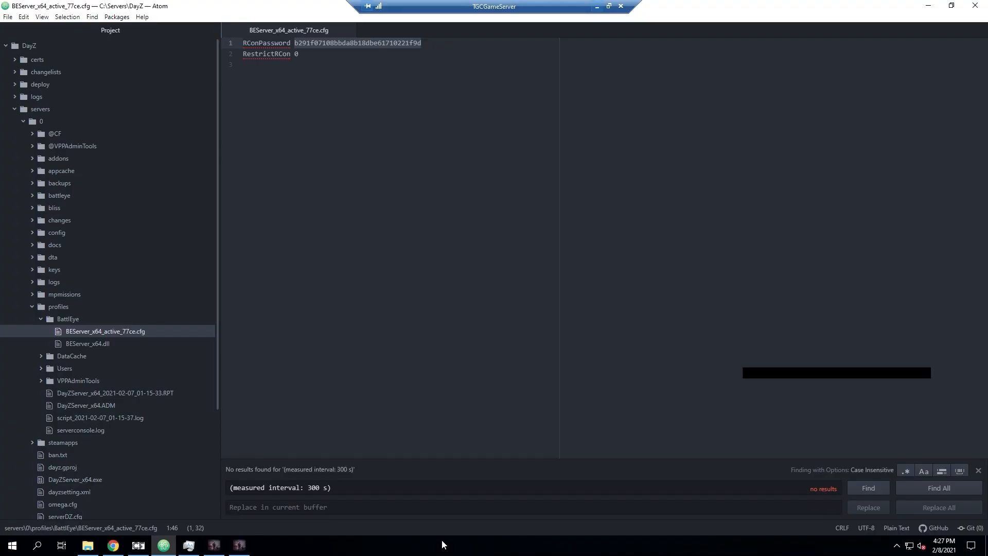
- Open Test Server #1's Omega instance configuration in OmegaManager
click(114, 547)
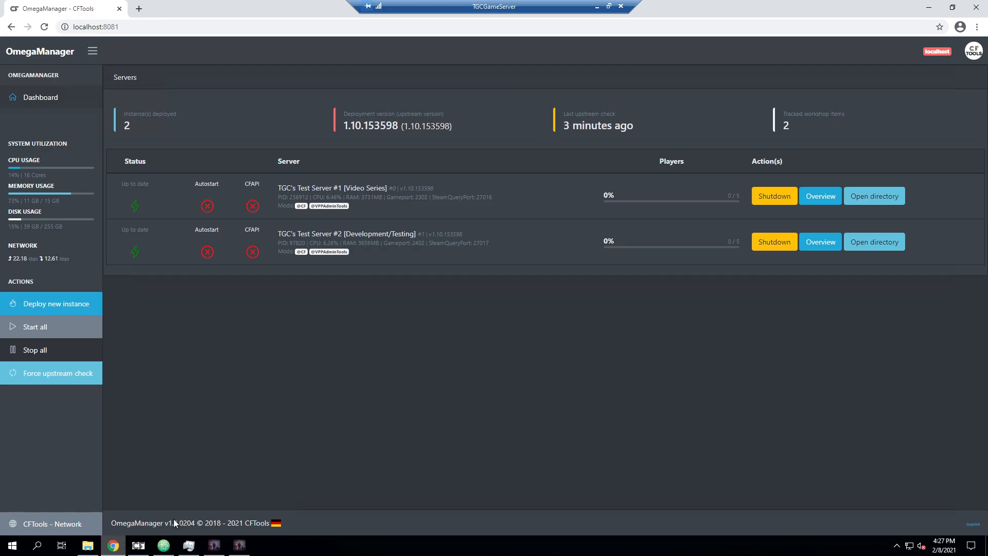
click(833, 194)
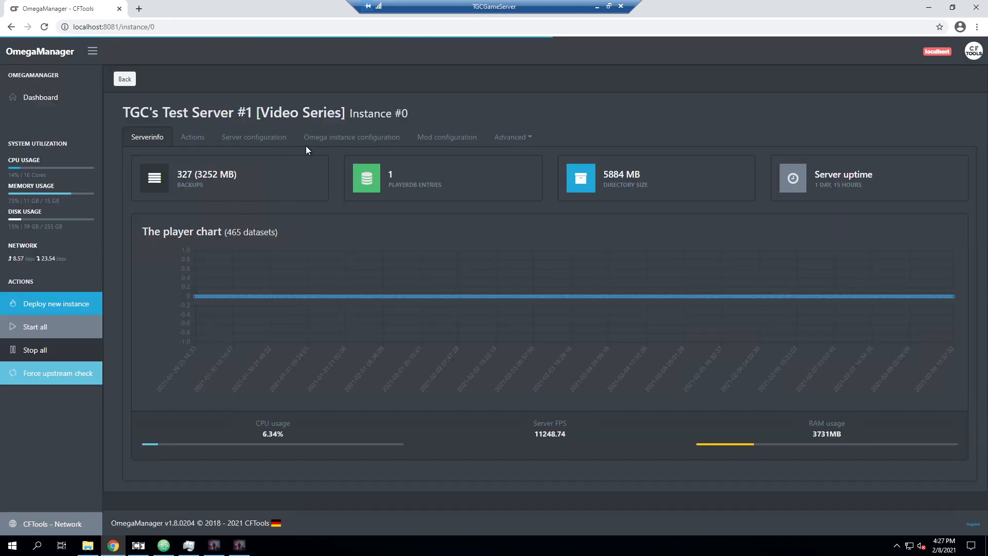
click(355, 137)
scroll(308, 309, down, 7)
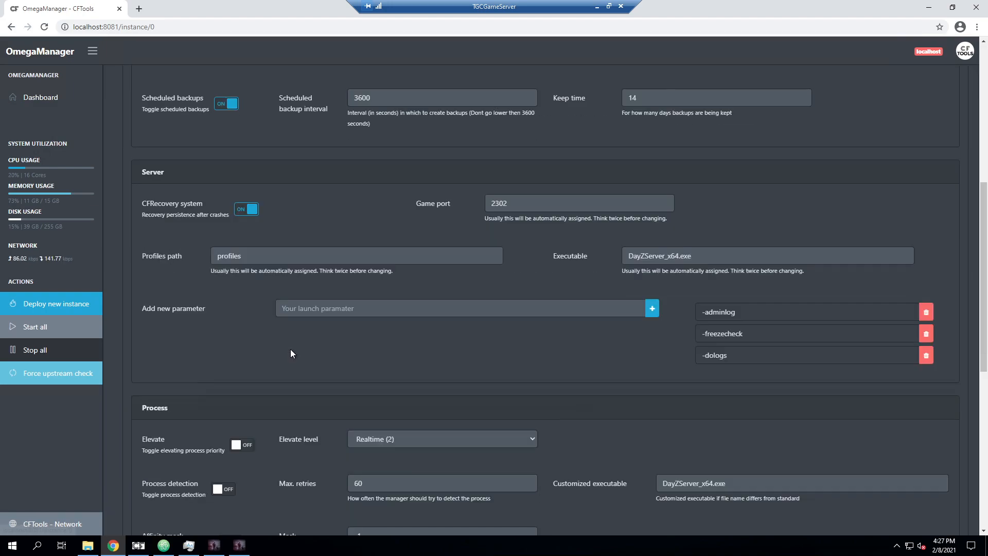
scroll(291, 353, down, 8)
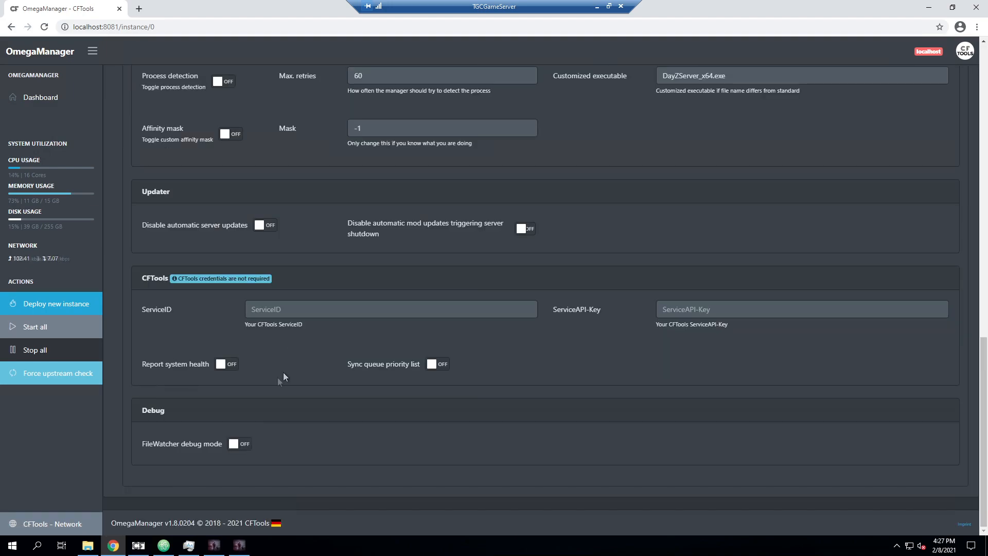
scroll(278, 377, up, 15)
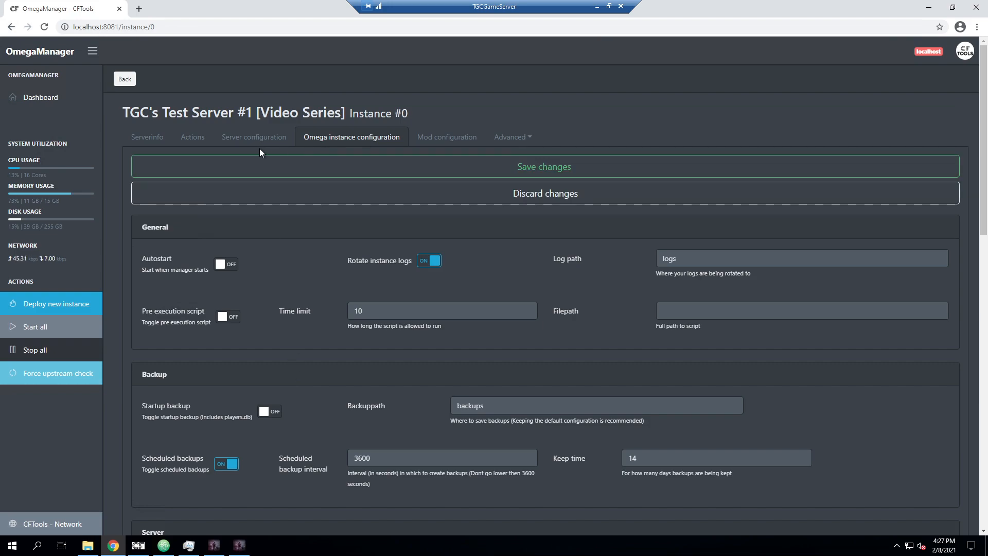
scroll(342, 305, down, 1)
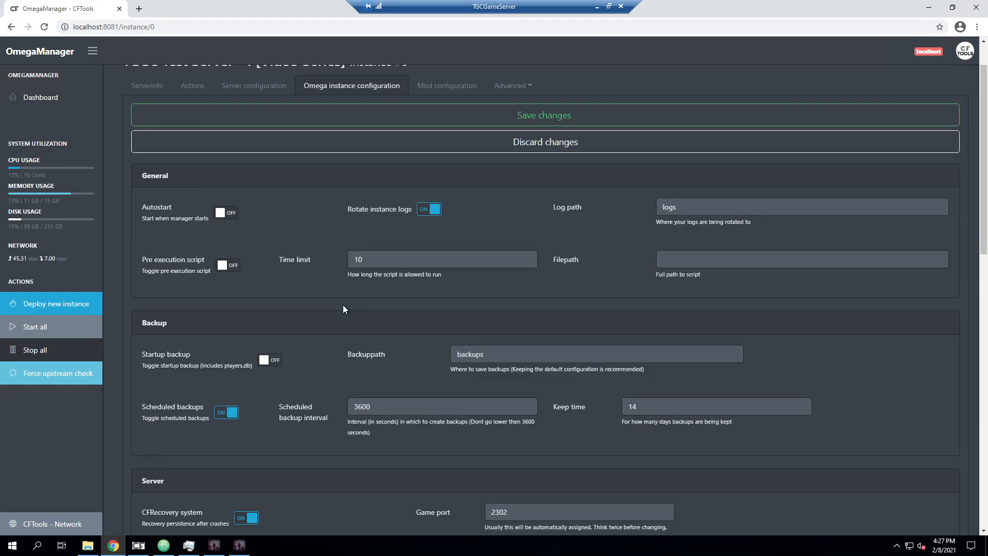
scroll(342, 305, down, 14)
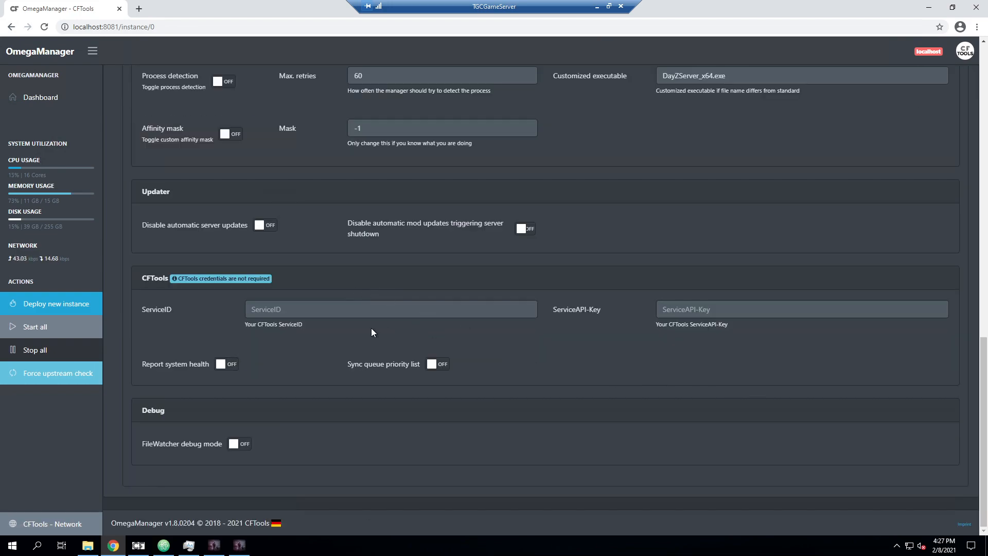
- Copy the ServiceID from the control panel into the ServiceID field
click(372, 311)
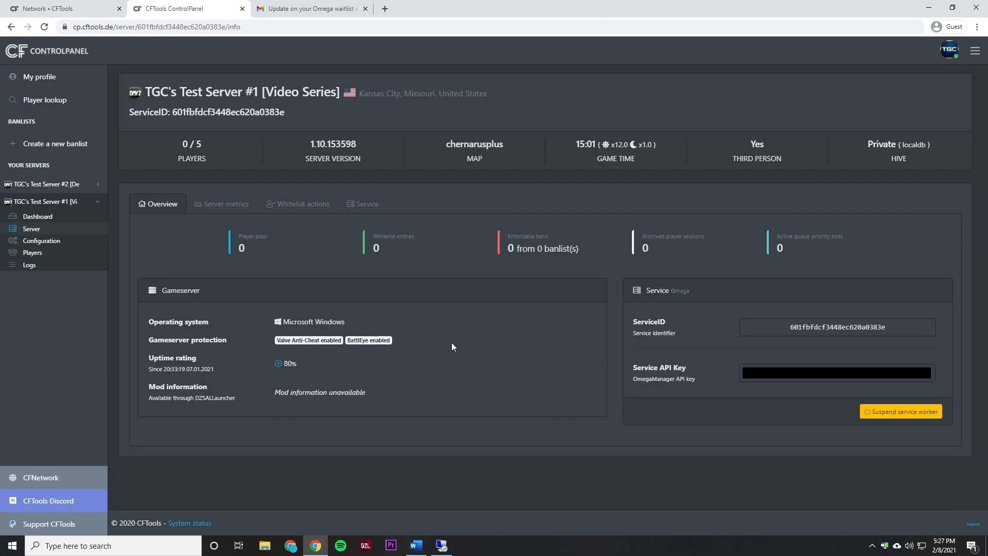
double_click(861, 326)
key(ctrl+c)
click(441, 546)
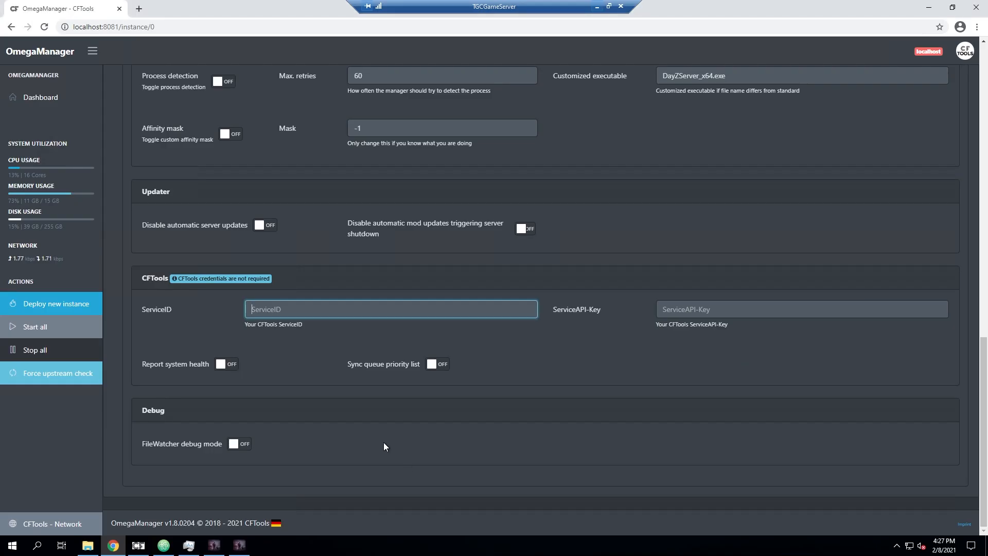
key(ctrl+v)
click(608, 7)
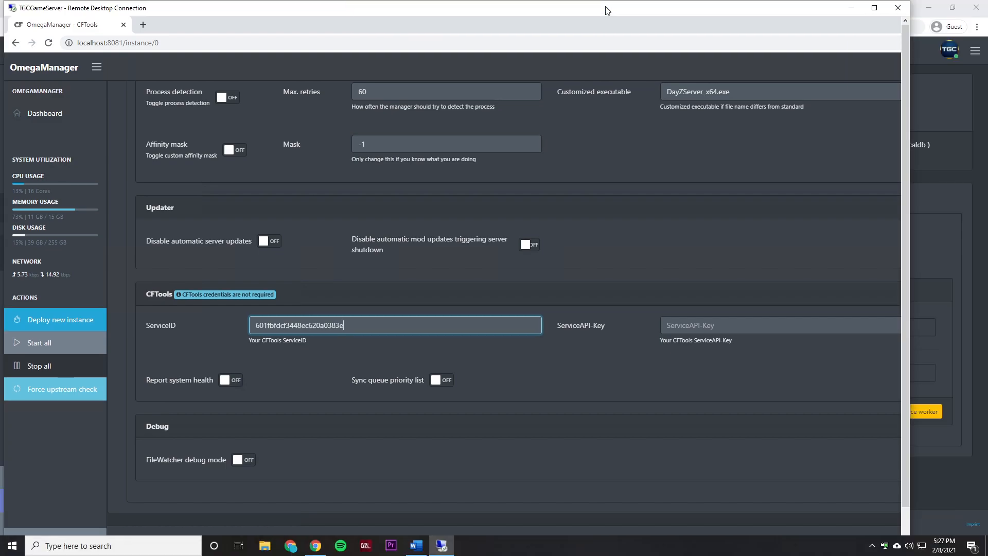
click(875, 7)
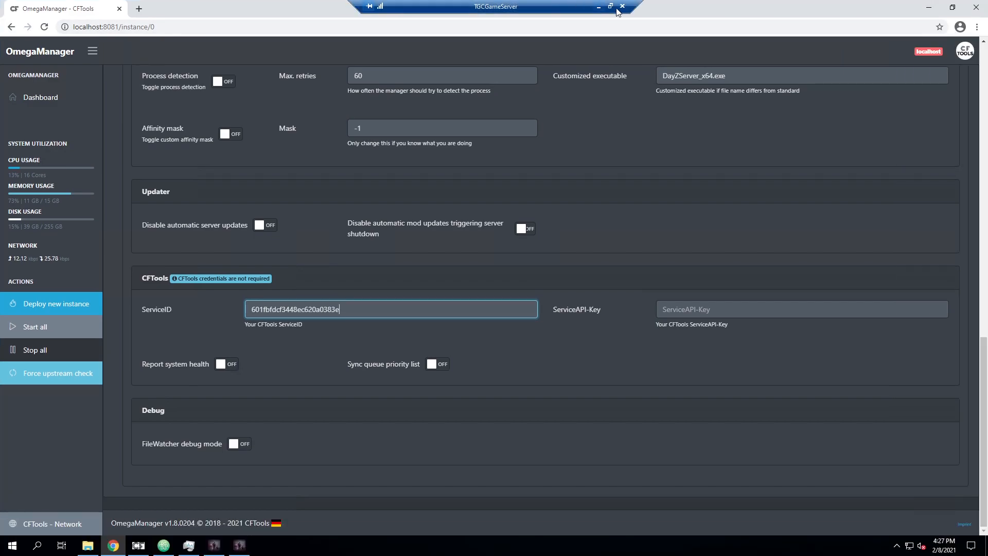
click(599, 7)
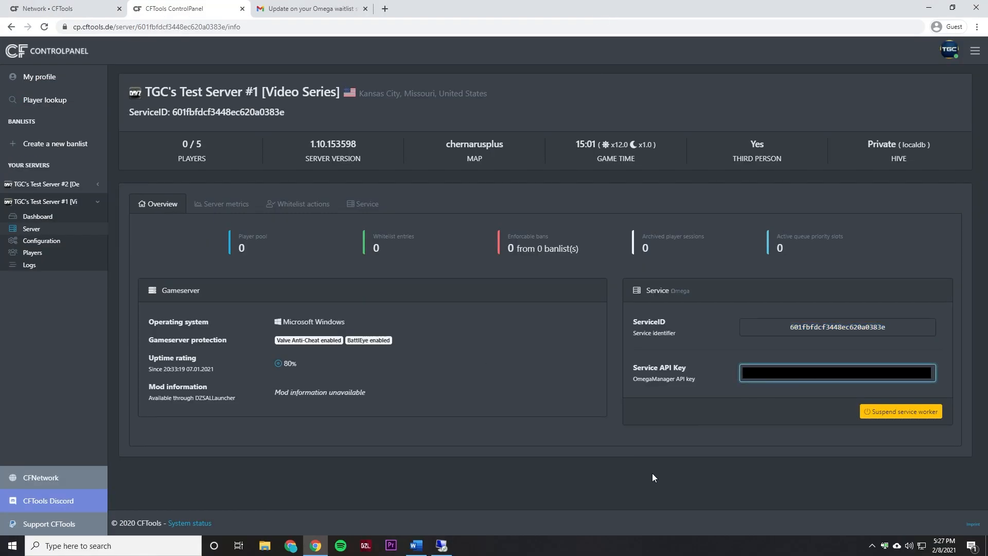
click(441, 546)
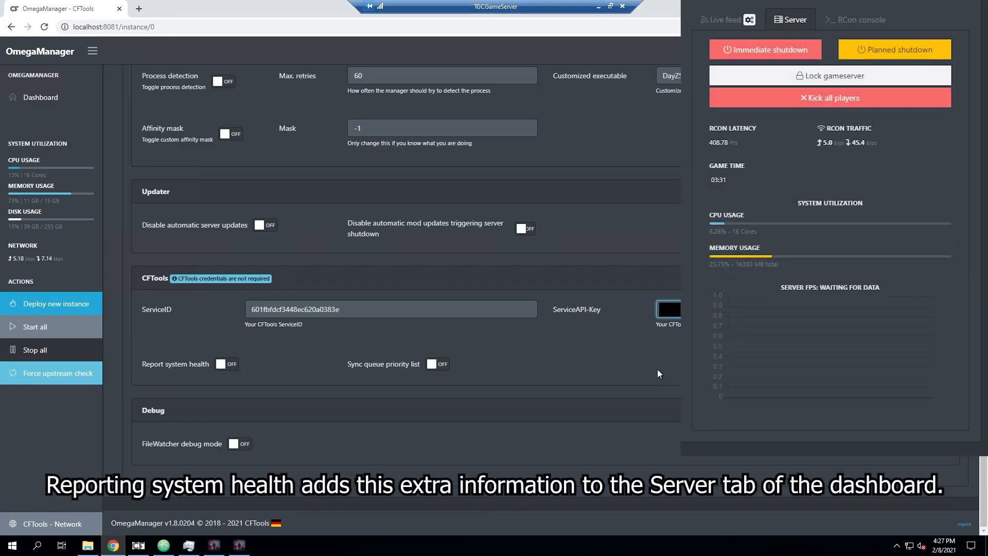
- Turn on Report system health and Sync queue priority list, then save the configuration
click(230, 364)
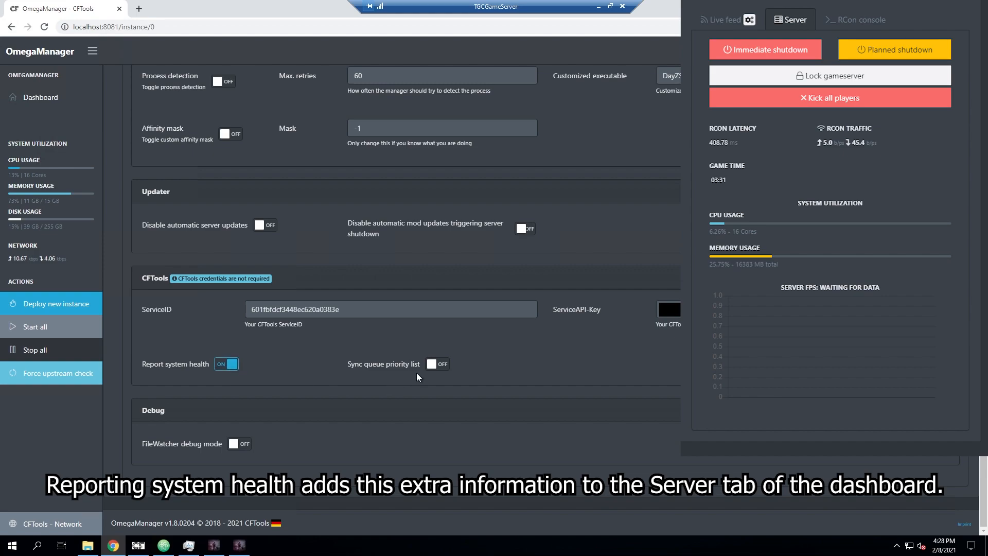
click(435, 365)
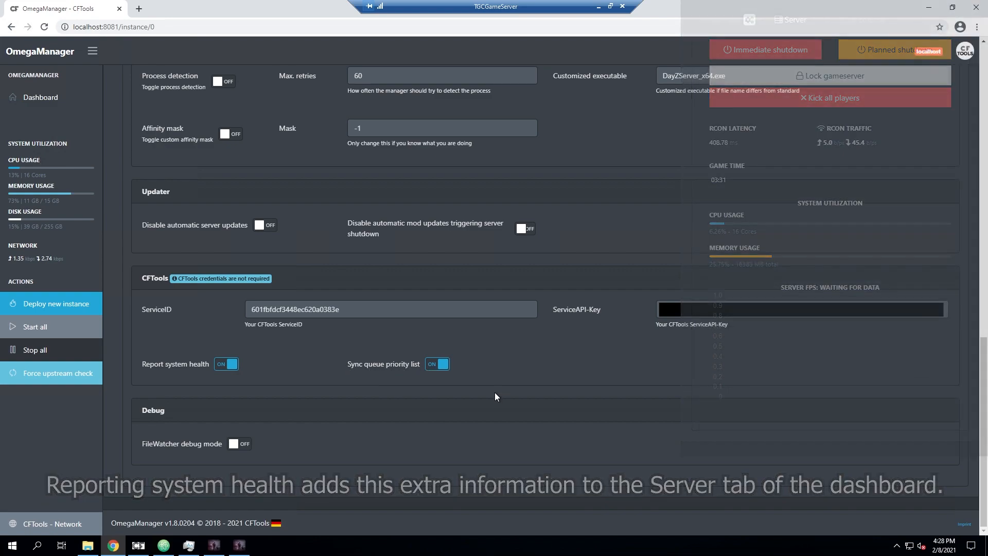
scroll(401, 425, up, 15)
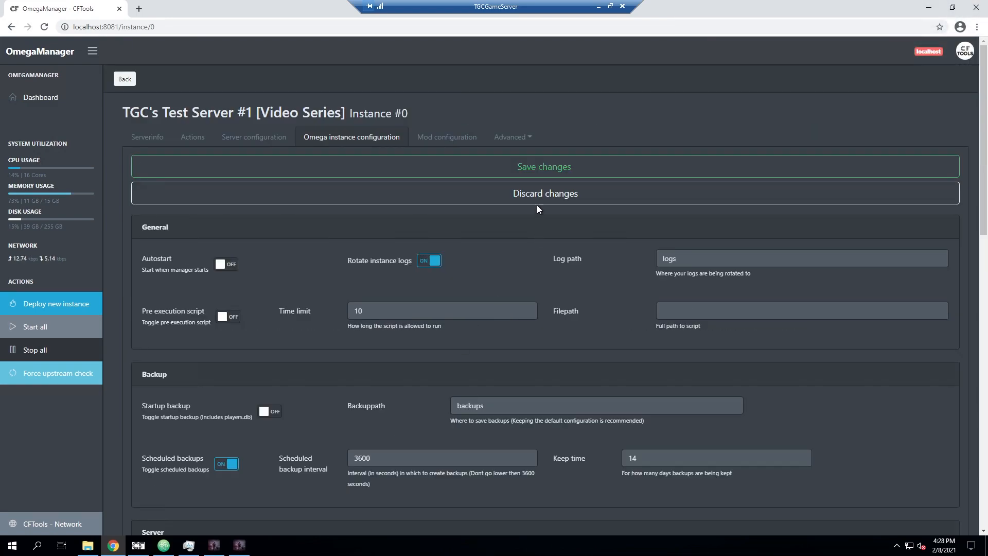
click(522, 166)
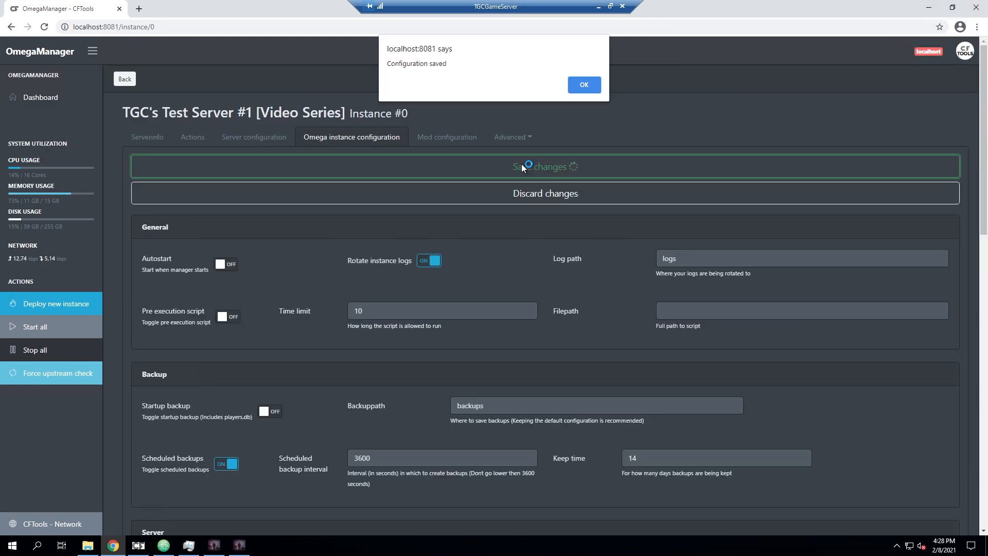
click(588, 83)
click(149, 140)
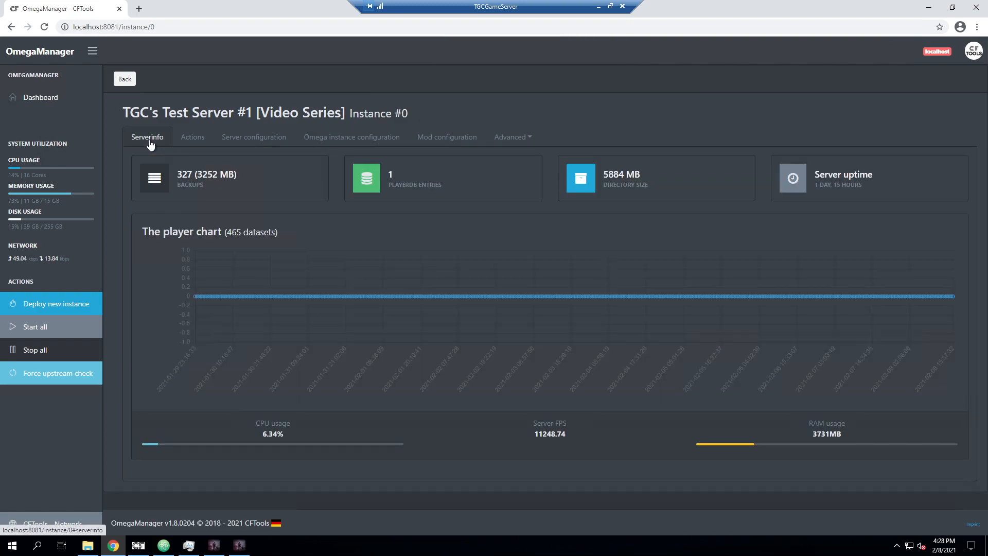
- Shut down Test Server #1 from the dashboard, confirm, and start it again
click(44, 96)
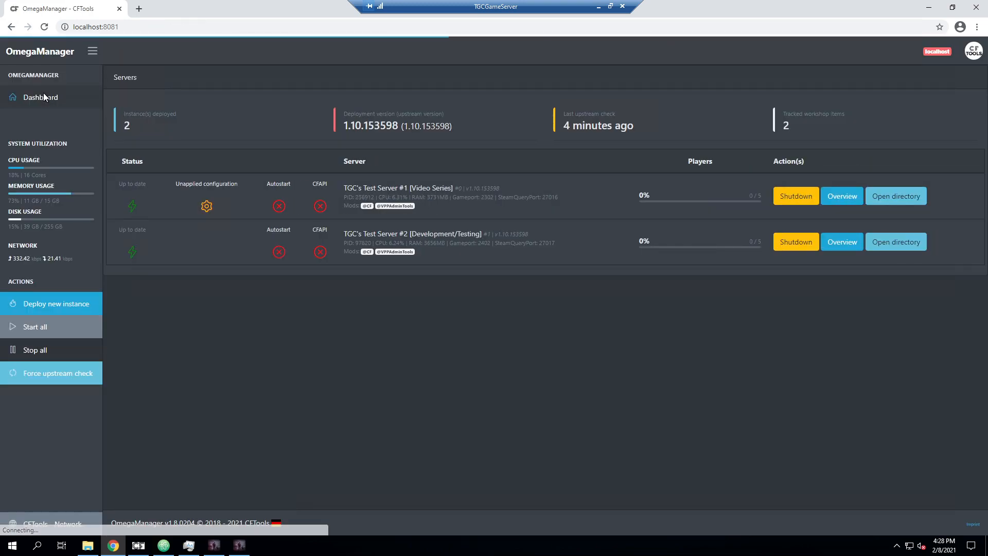
click(802, 197)
click(538, 85)
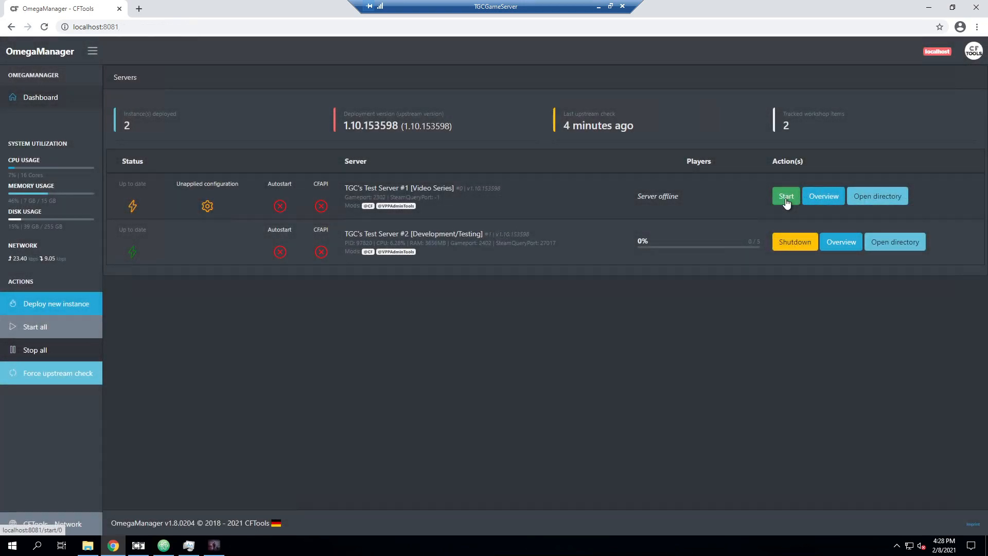
click(786, 197)
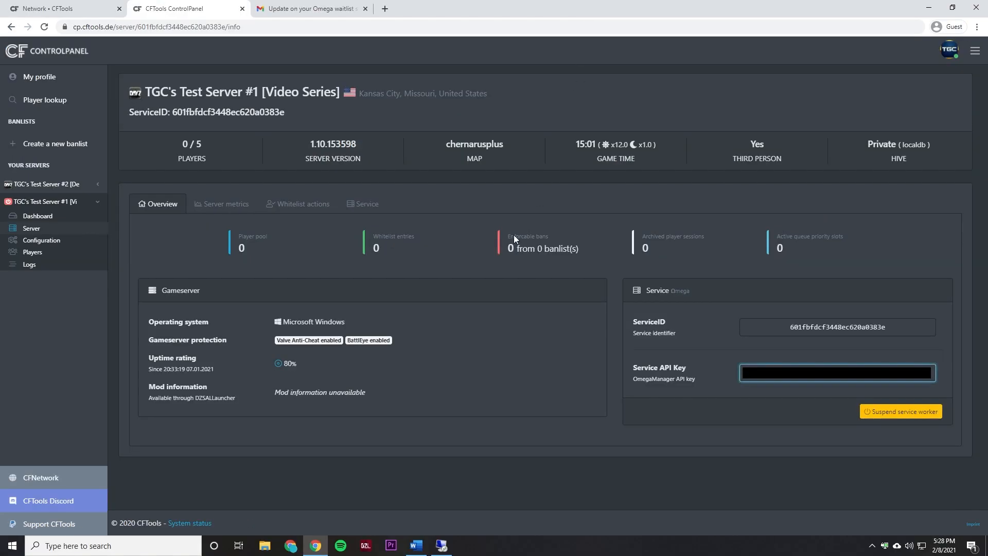
click(483, 316)
- Reload the server page, review metrics, Whitelist actions and Service details, then open Configuration
key(F5)
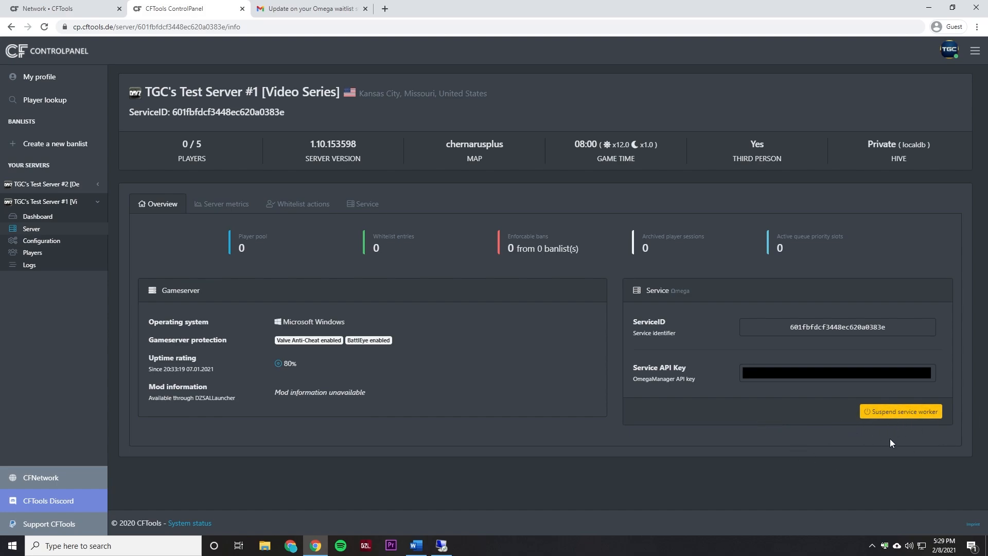
click(224, 215)
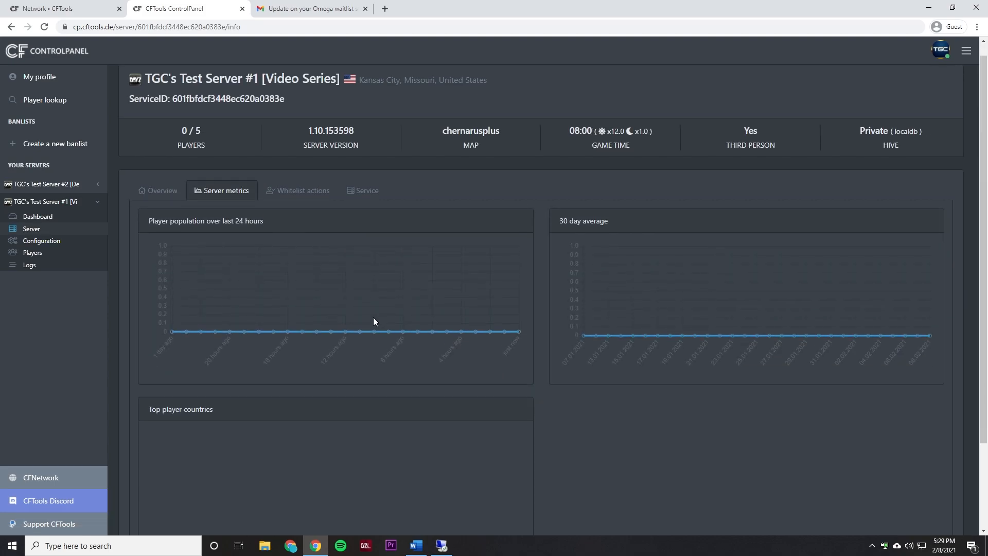
scroll(192, 271, down, 1)
scroll(242, 242, down, 1)
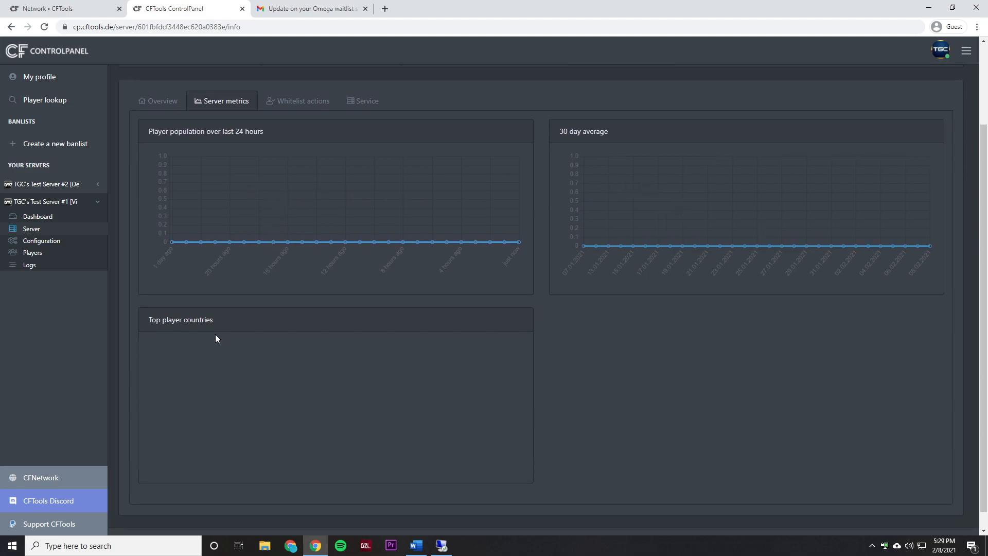
scroll(247, 346, down, 1)
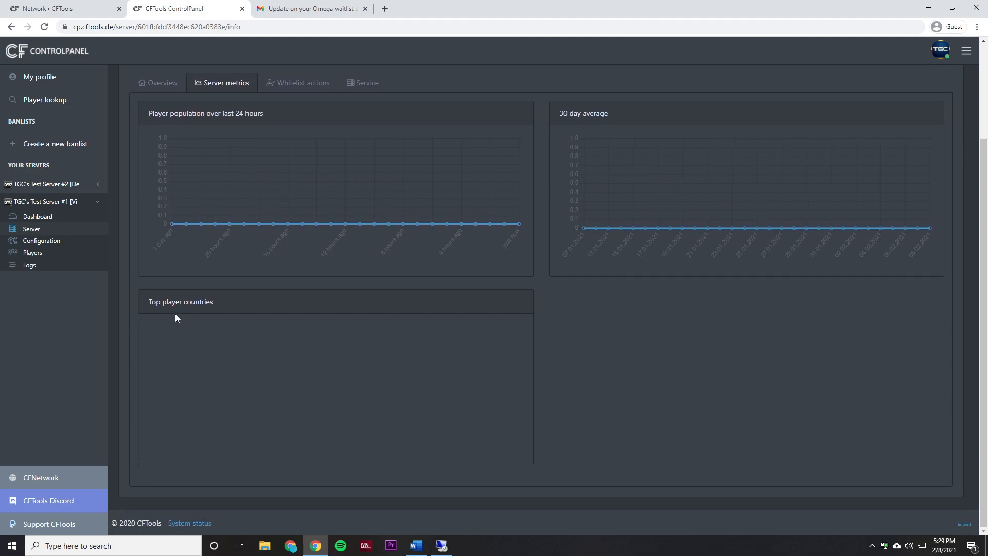
scroll(226, 437, up, 2)
scroll(222, 335, down, 2)
scroll(284, 482, up, 2)
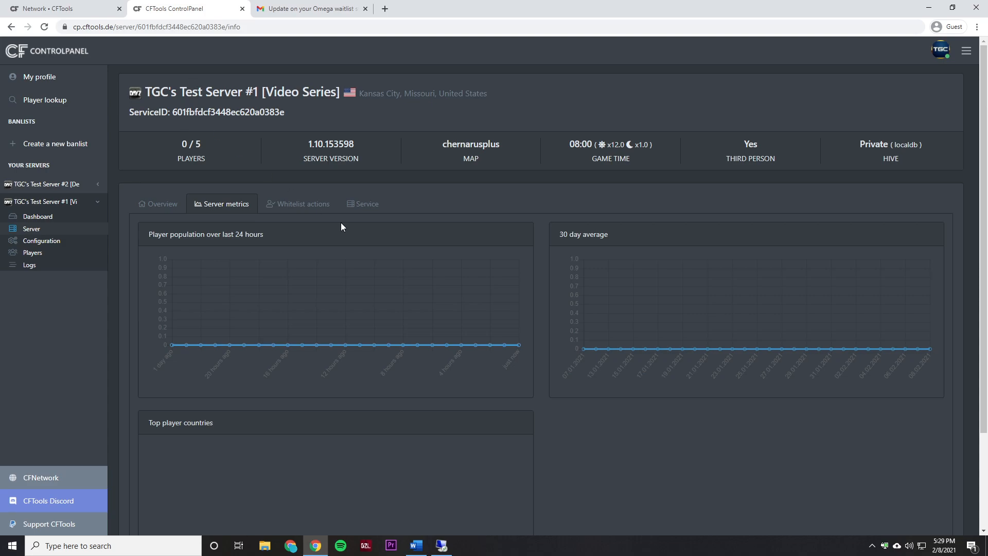
click(290, 209)
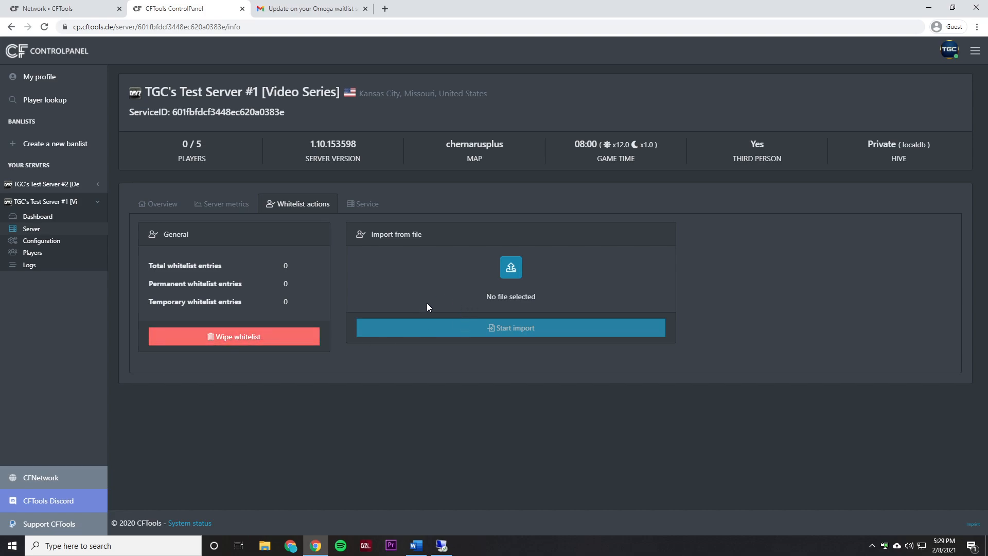
click(365, 206)
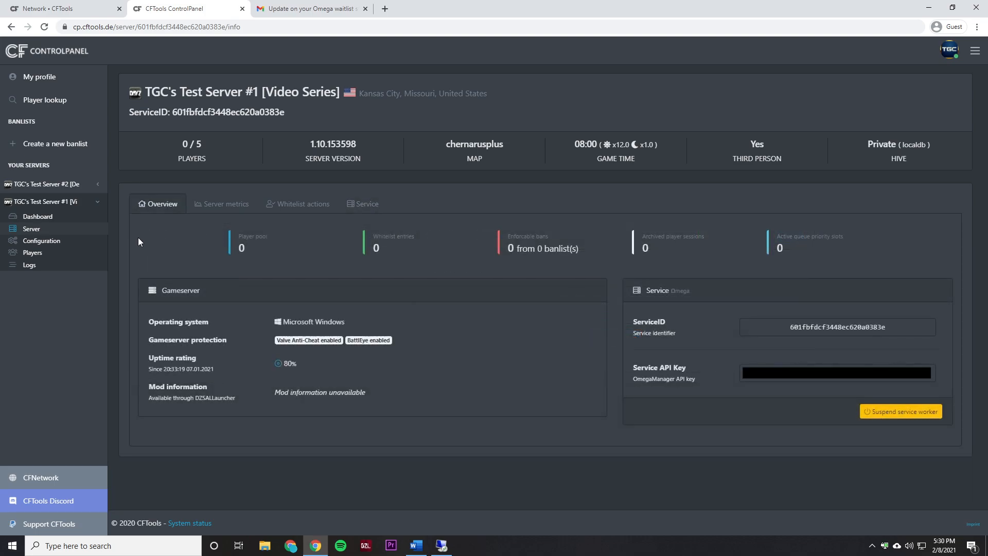
click(64, 243)
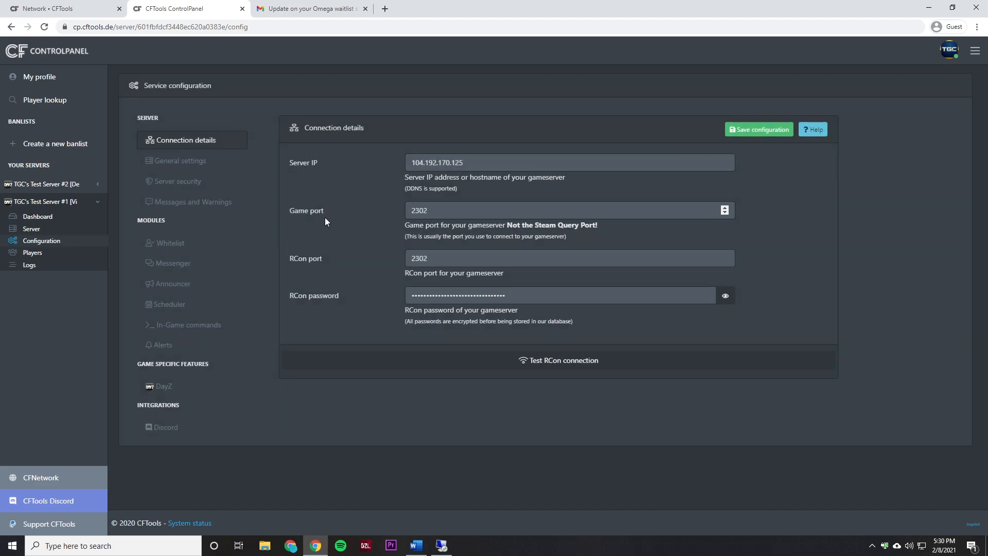
- Set the server timezone to (GMT-07:00) Arizona in General settings
click(216, 161)
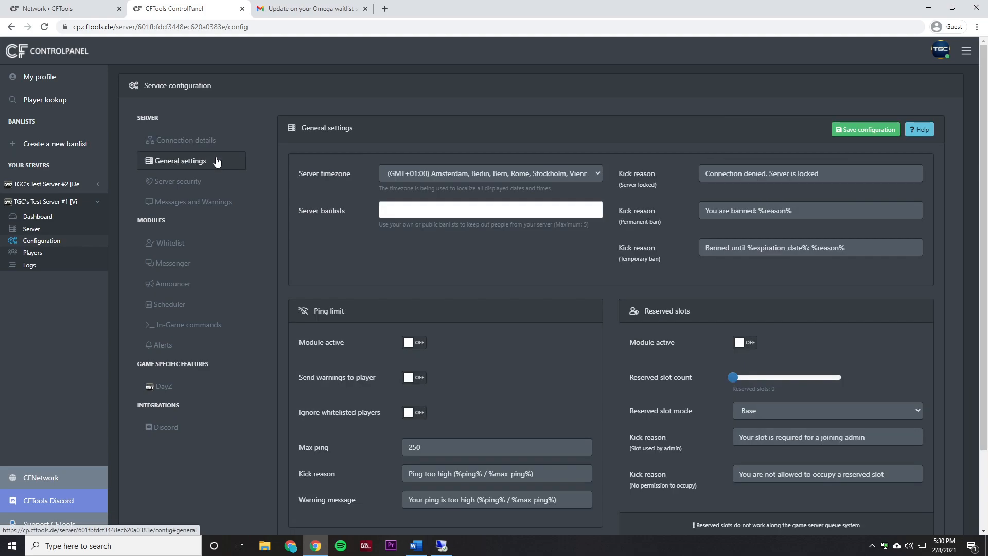
click(502, 175)
scroll(481, 260, up, 4)
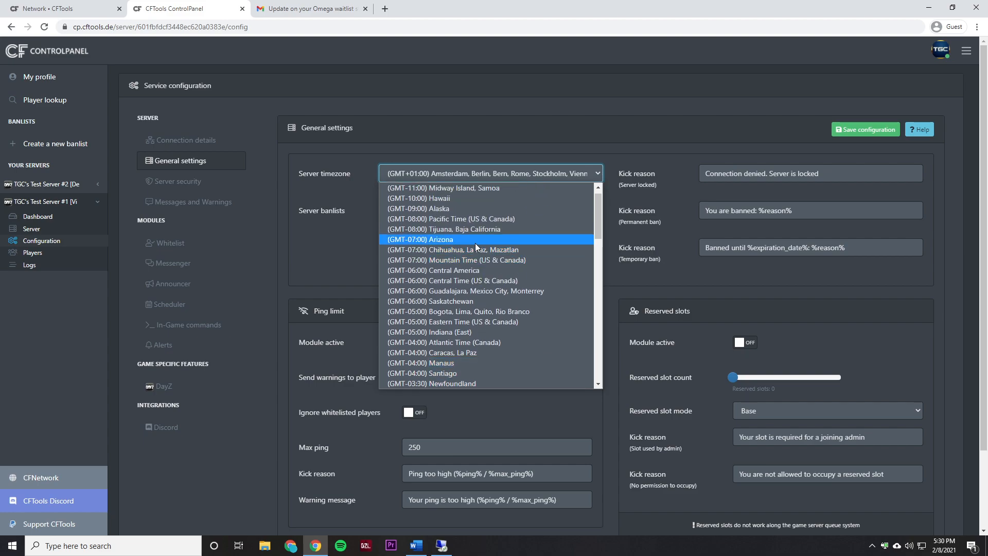
click(475, 241)
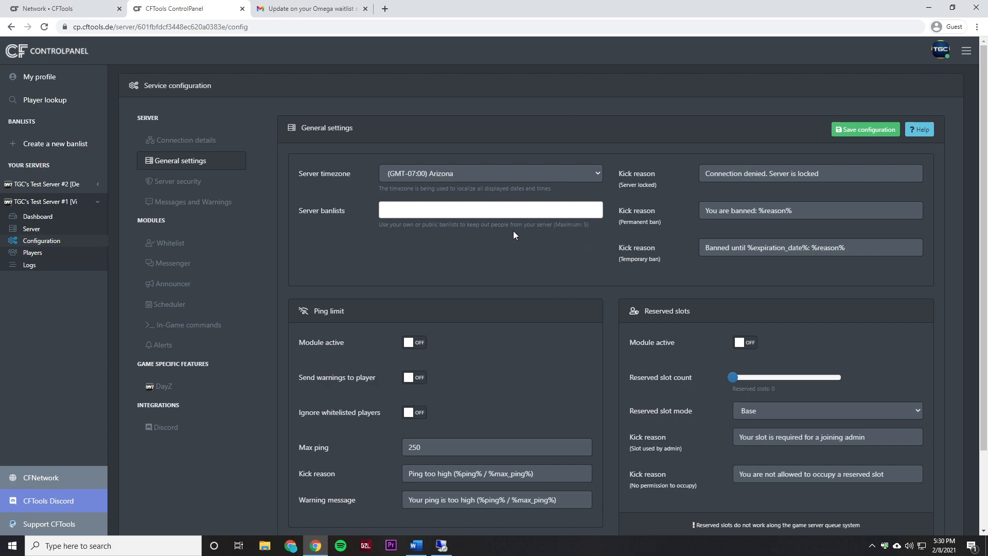
- Add the GalaxyBans banlist to Server banlists
click(553, 217)
scroll(501, 257, down, 5)
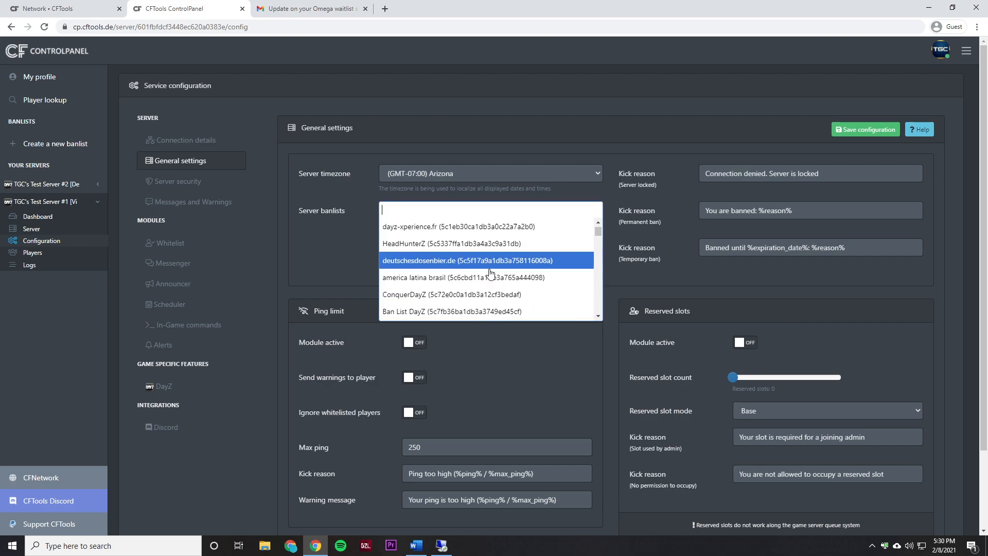
scroll(504, 257, down, 3)
scroll(510, 260, down, 5)
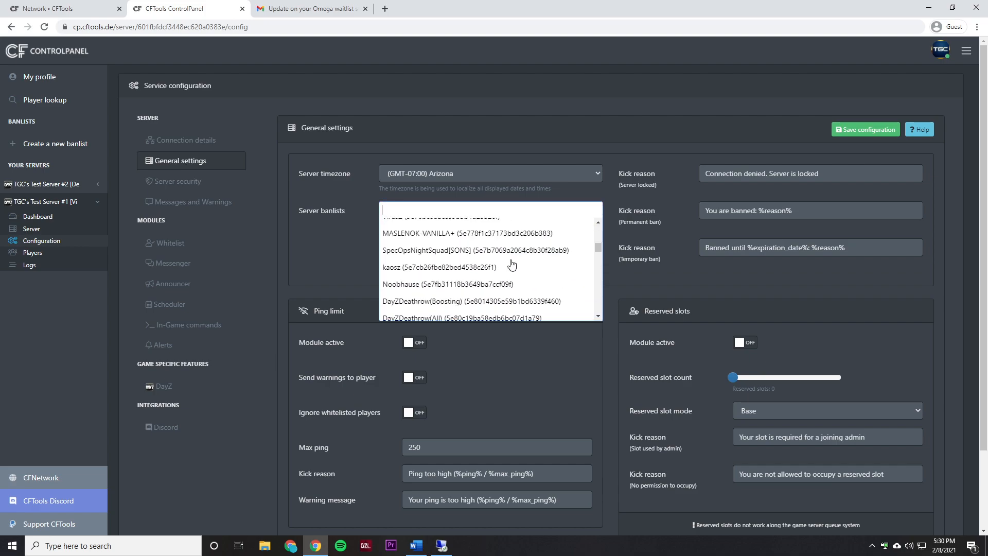
scroll(600, 258, down, 2)
drag(600, 258, 601, 318)
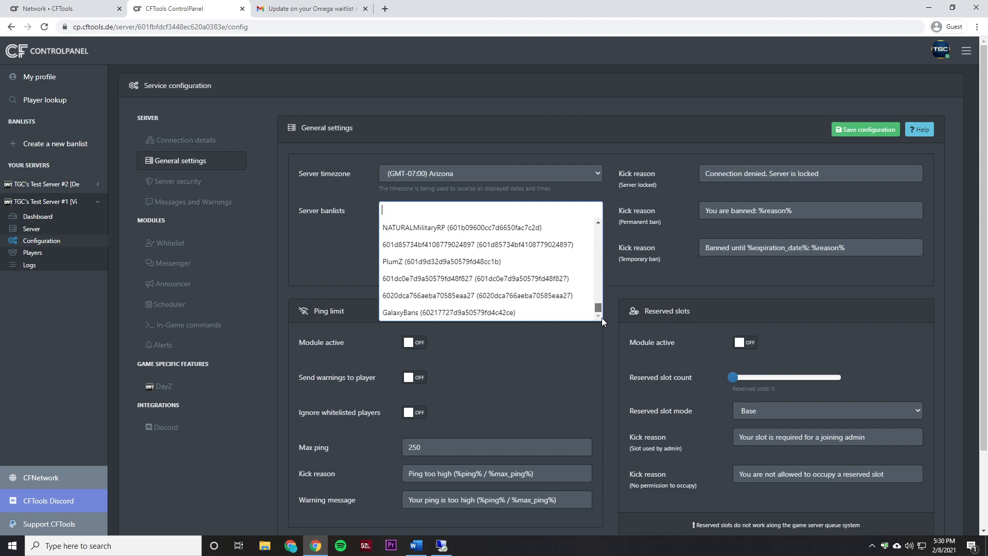
click(534, 313)
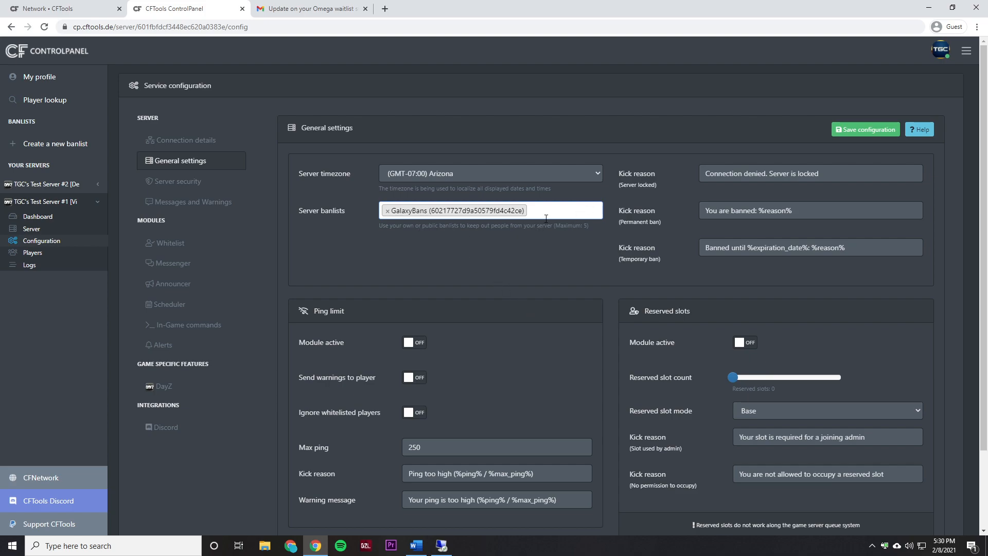
- Remove GalaxyBans again, leaving Server banlists empty
click(566, 216)
click(345, 227)
click(572, 207)
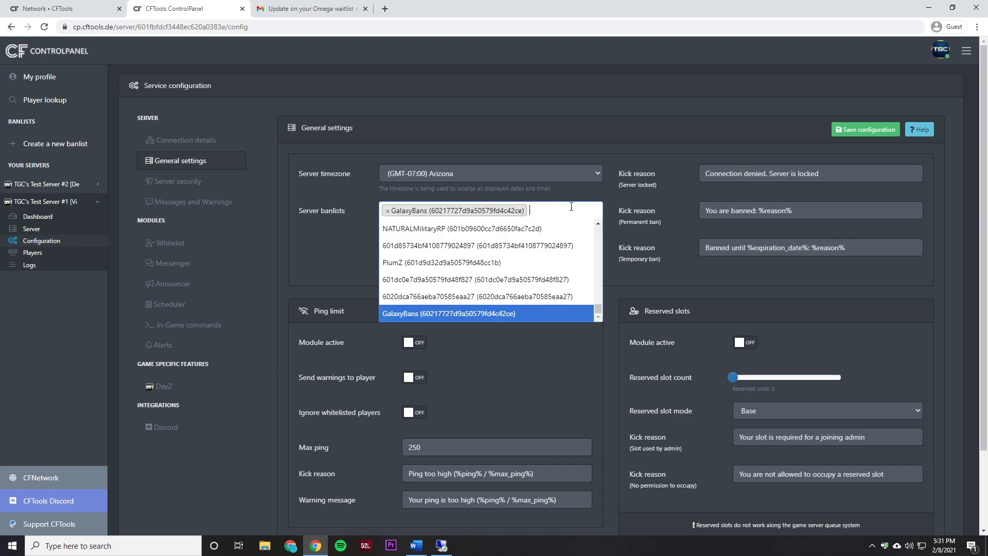
scroll(492, 270, down, 2)
scroll(523, 234, up, 2)
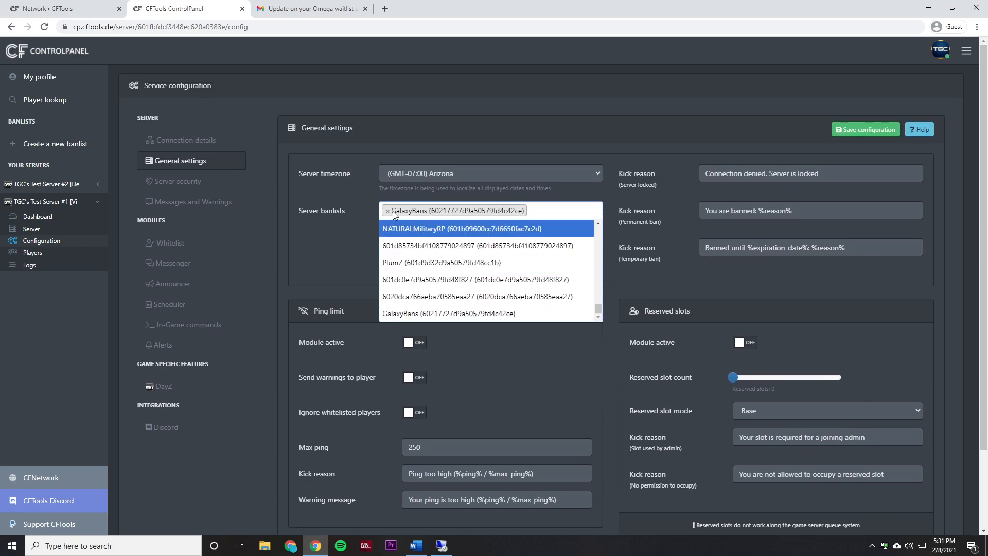
click(387, 211)
click(393, 207)
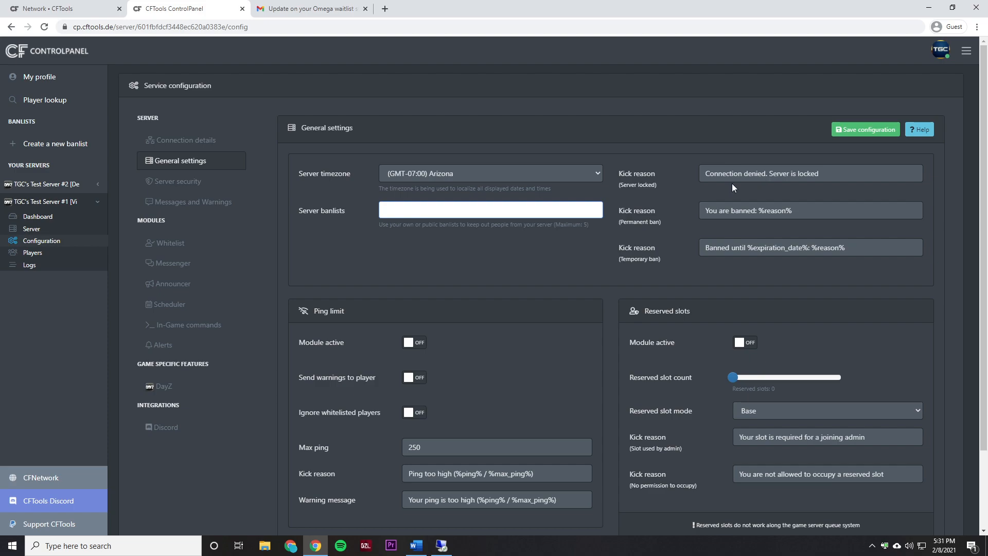
- Look over the permanent-ban kick reason, leaving it unchanged
scroll(802, 226, down, 1)
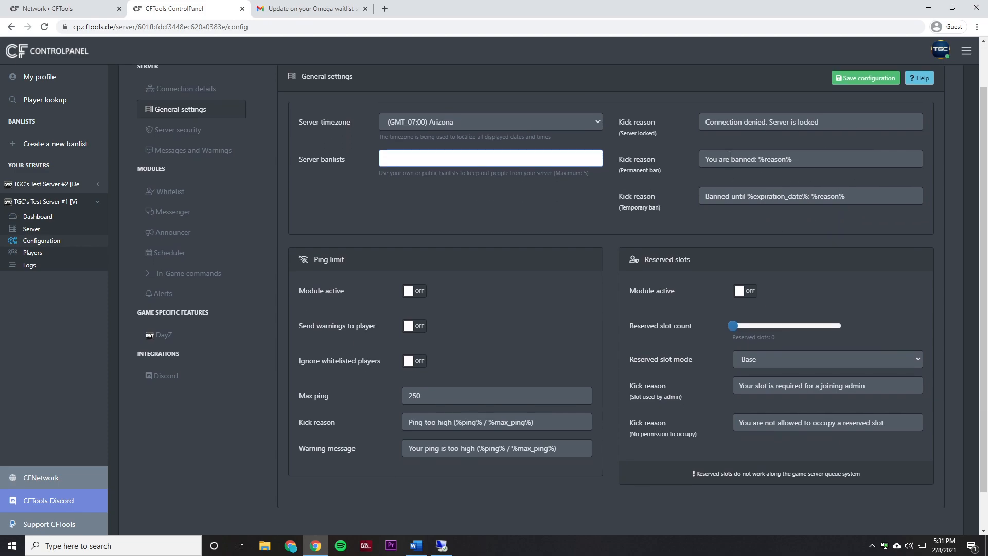
click(817, 161)
scroll(816, 206, up, 1)
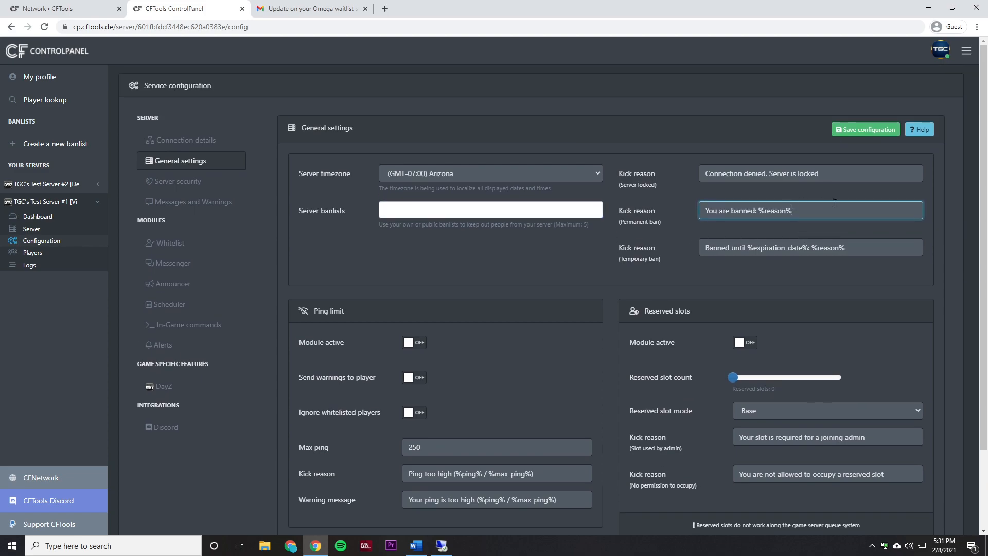
click(738, 277)
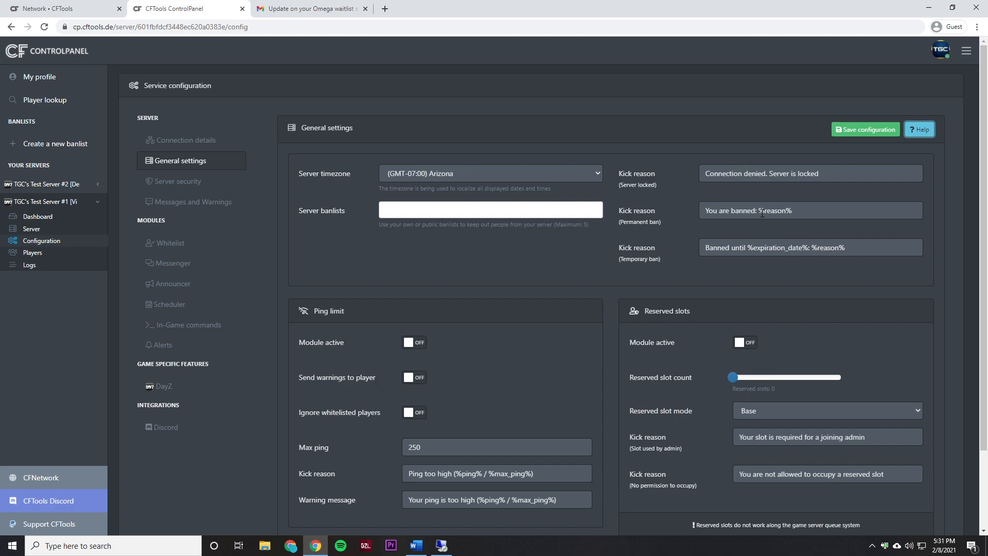
scroll(478, 277, down, 1)
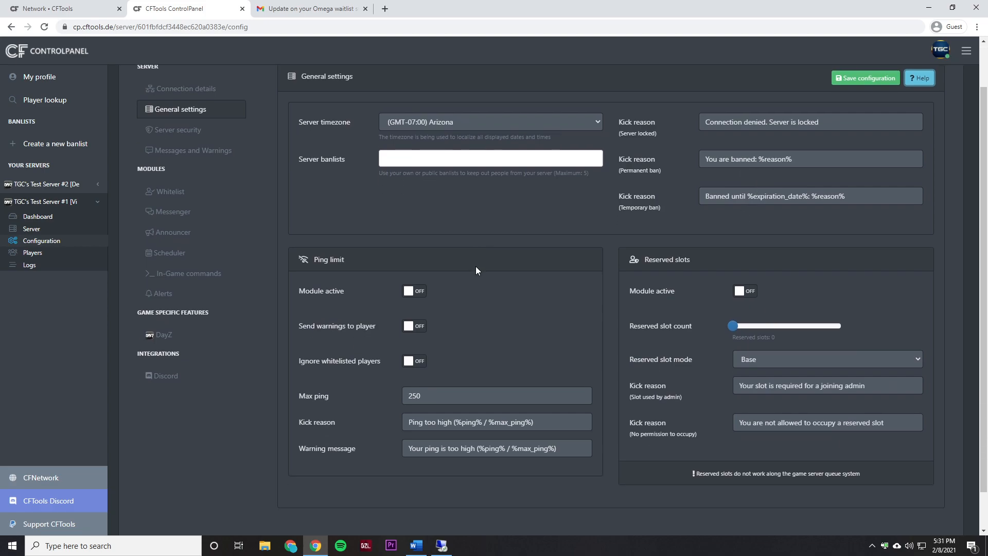
- Activate the ping limit with player warnings and whitelisted players ignored, max ping 250
click(415, 293)
click(418, 327)
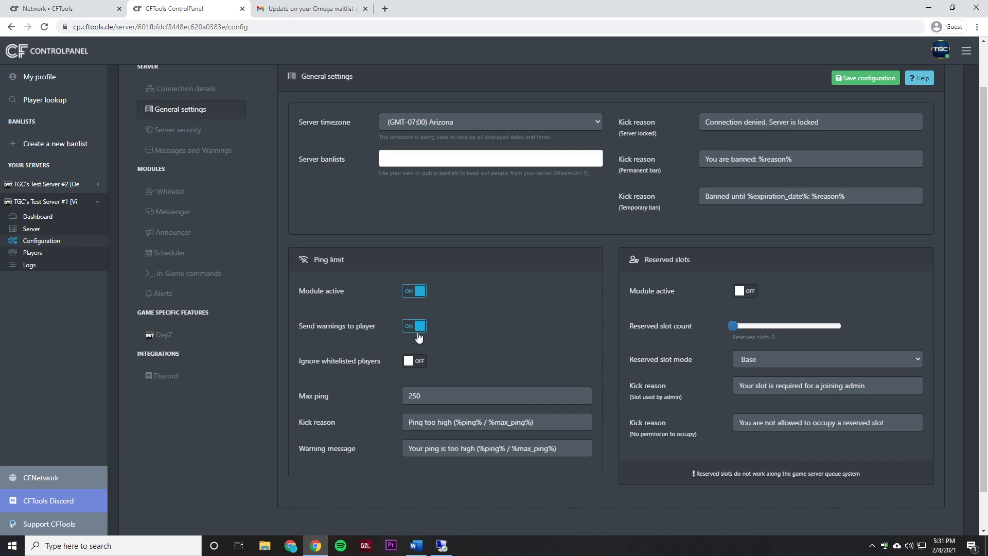
click(409, 364)
click(443, 400)
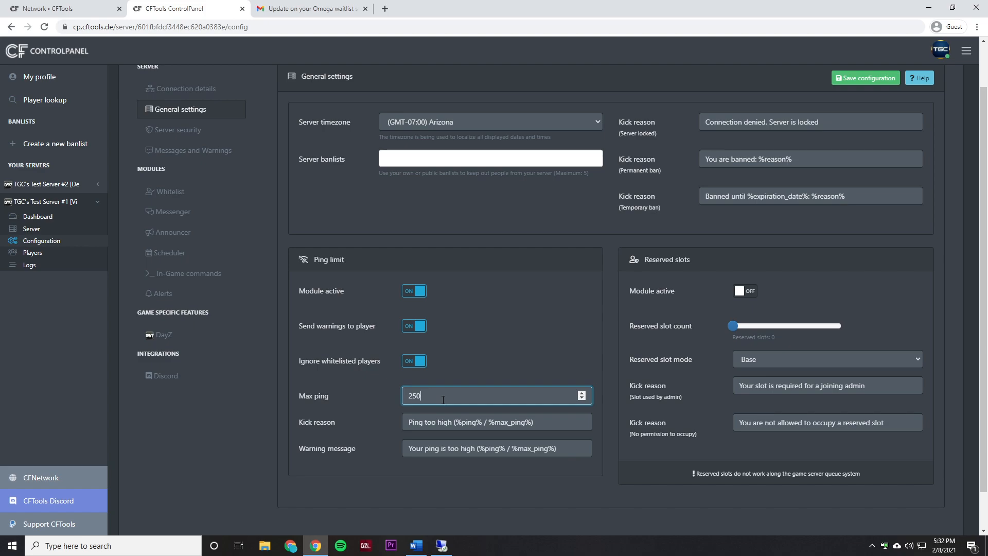
click(517, 363)
scroll(517, 363, down, 1)
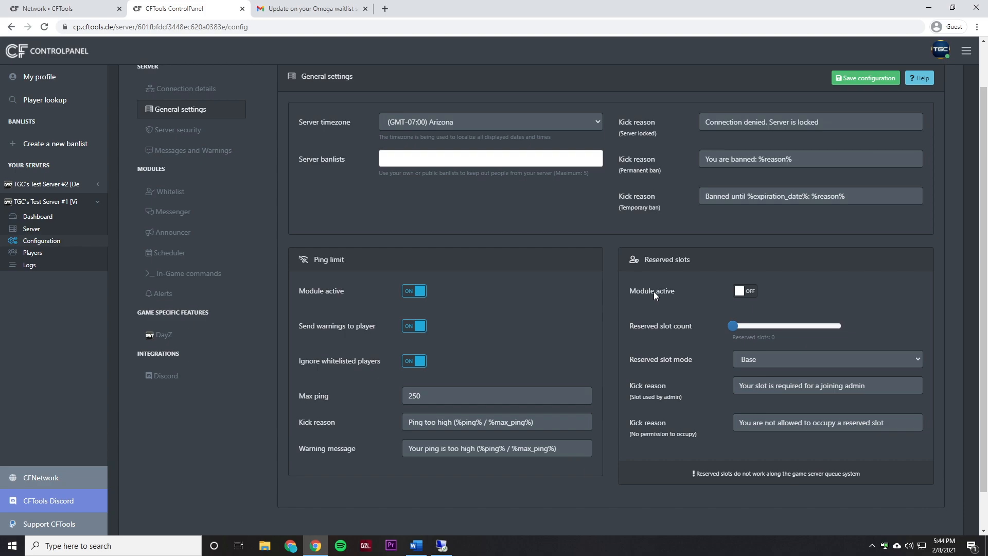
- Try reserved slots with 1 slot, switching the mode to Aggressive and back to Base
click(748, 292)
drag(733, 328, 750, 331)
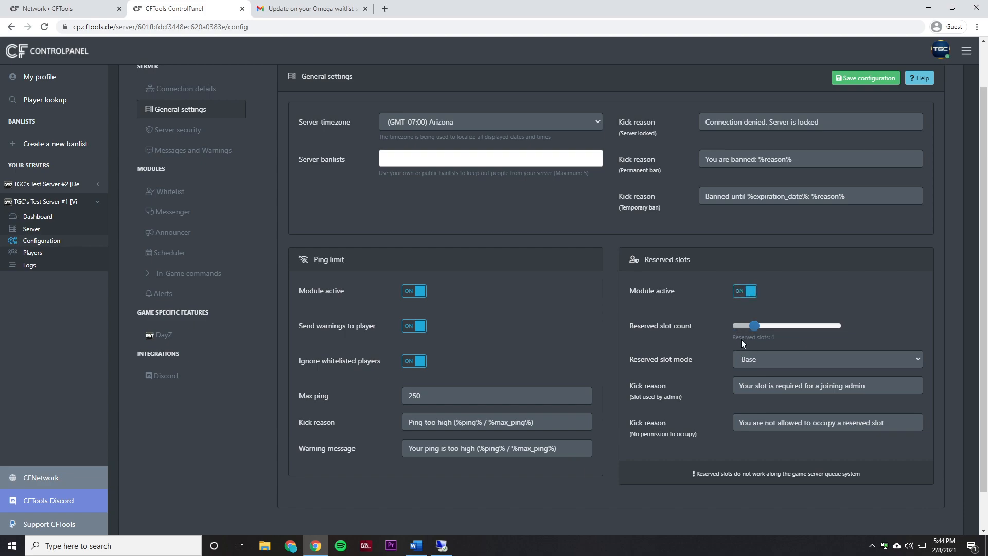
click(779, 360)
click(779, 360)
click(922, 85)
click(401, 302)
click(761, 359)
click(762, 359)
click(761, 355)
click(764, 382)
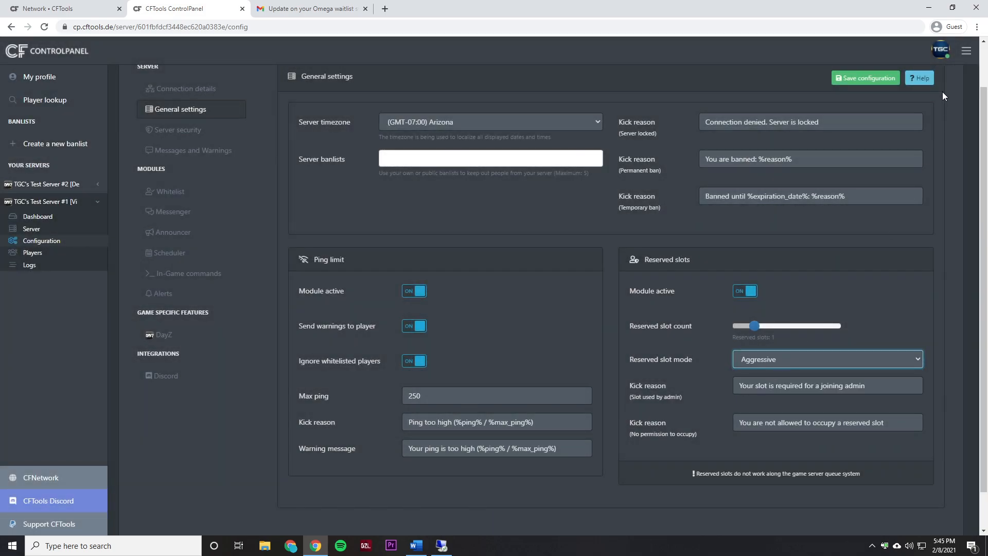
click(806, 359)
click(804, 371)
click(922, 78)
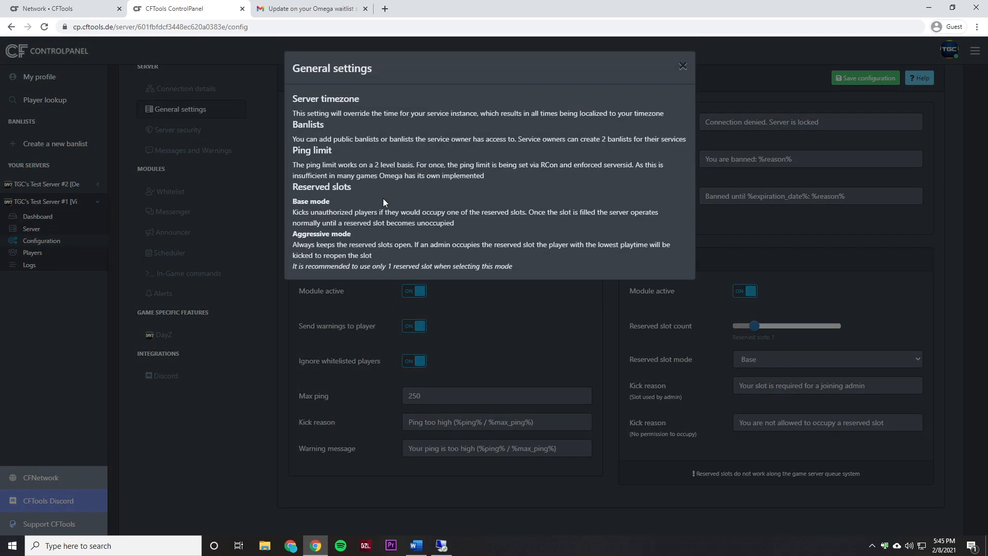
click(675, 315)
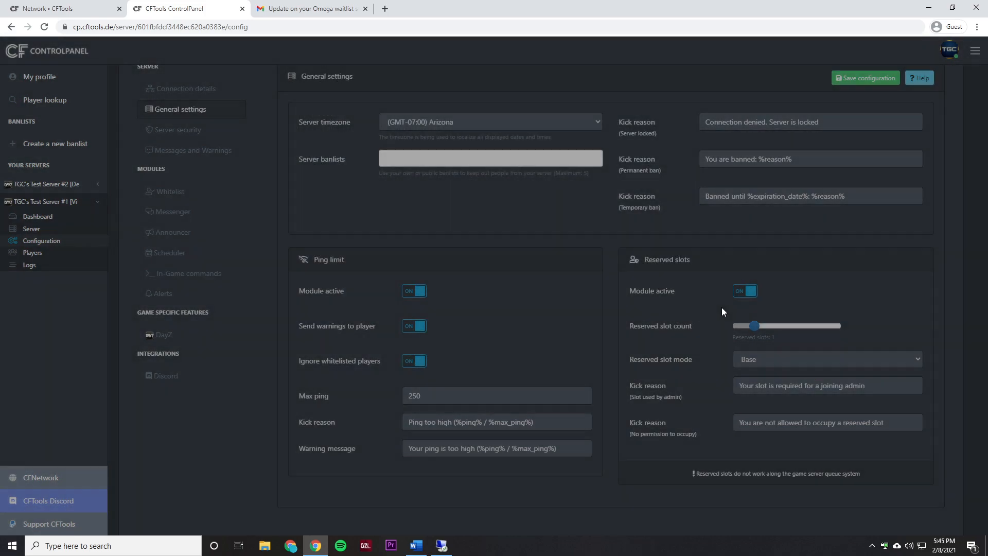
- Review the reserved-slot kick reasons, turn reserved slots back off, and open Server security
triple_click(758, 383)
click(708, 399)
click(873, 386)
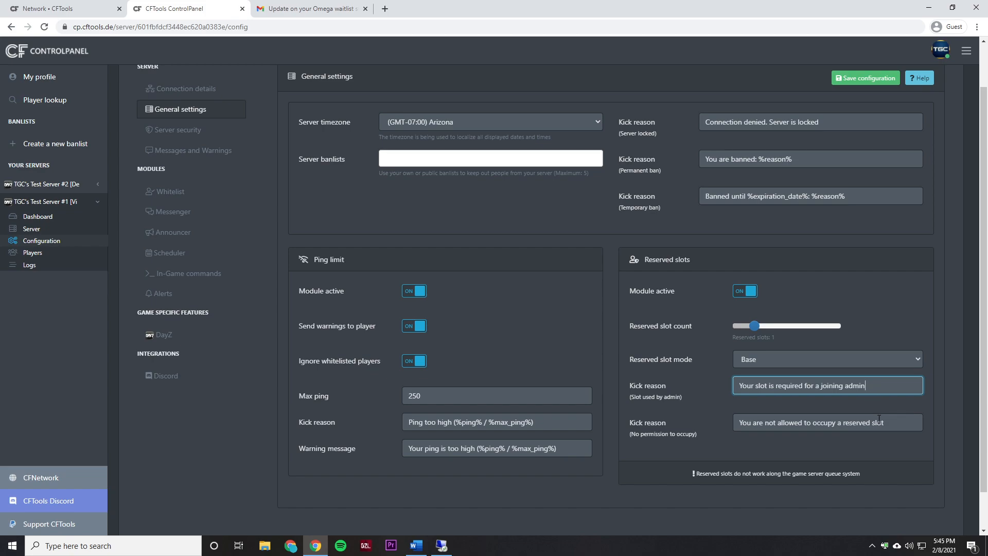
triple_click(899, 428)
click(902, 428)
triple_click(879, 388)
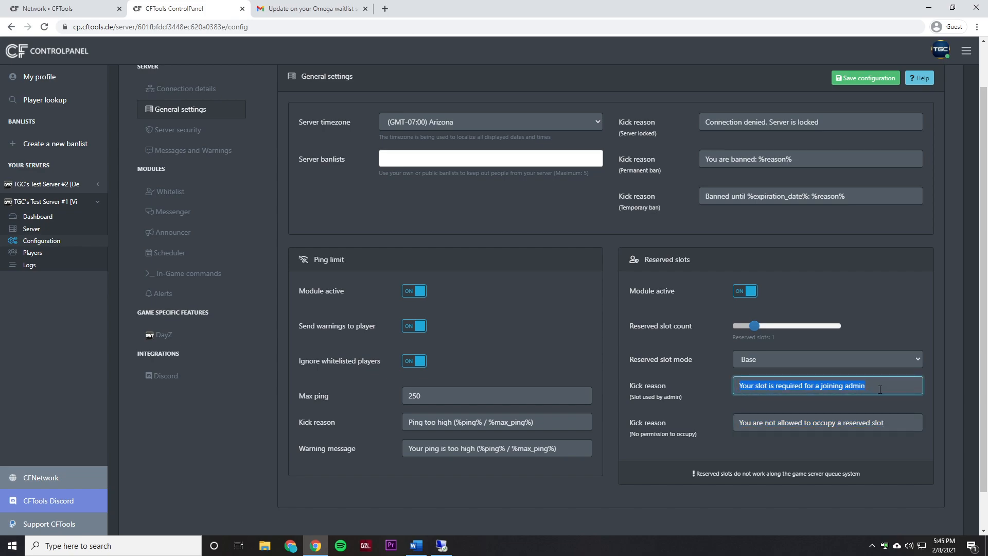
scroll(739, 371, up, 1)
click(745, 343)
drag(753, 377, 732, 380)
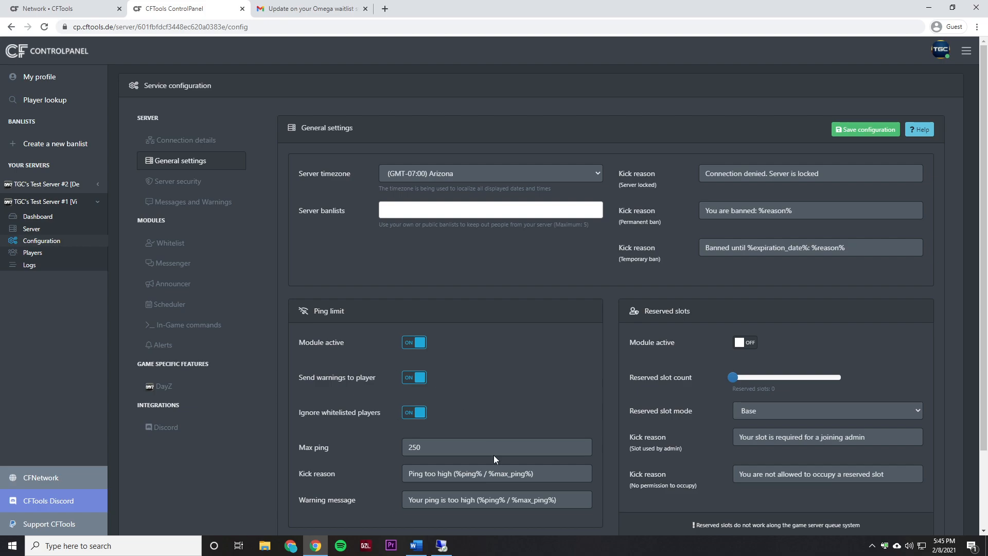
click(218, 183)
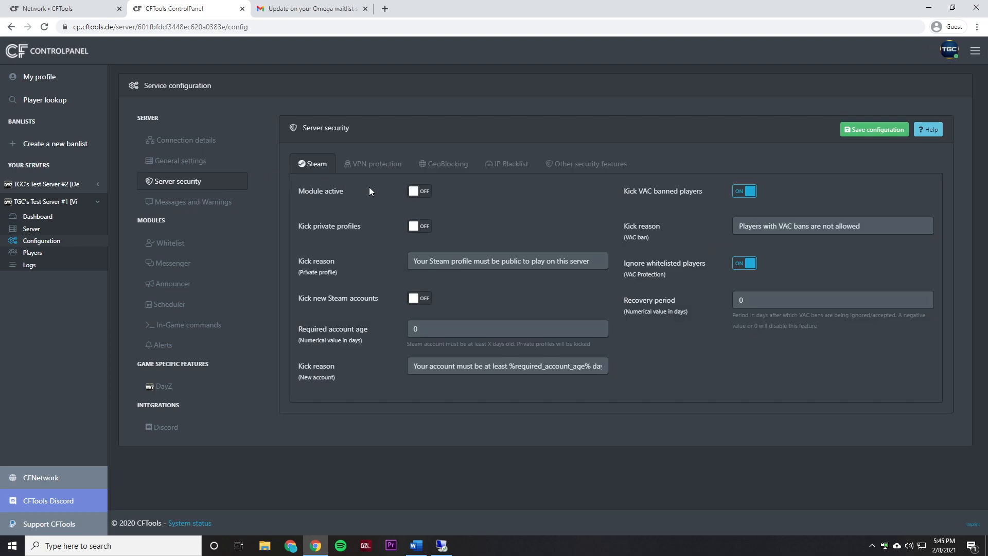
- Activate the Steam security module and kick private Steam profiles
click(428, 194)
click(422, 228)
click(605, 266)
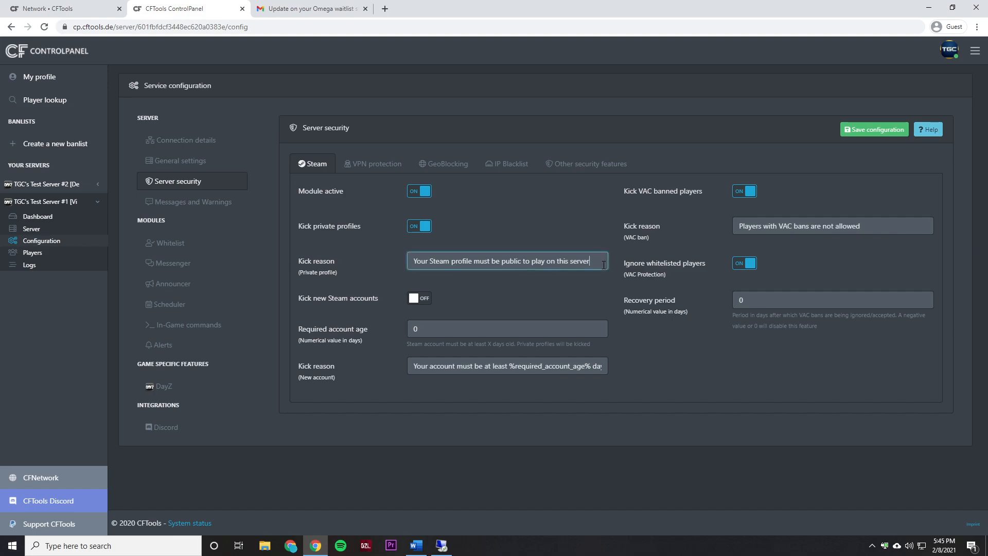
click(449, 242)
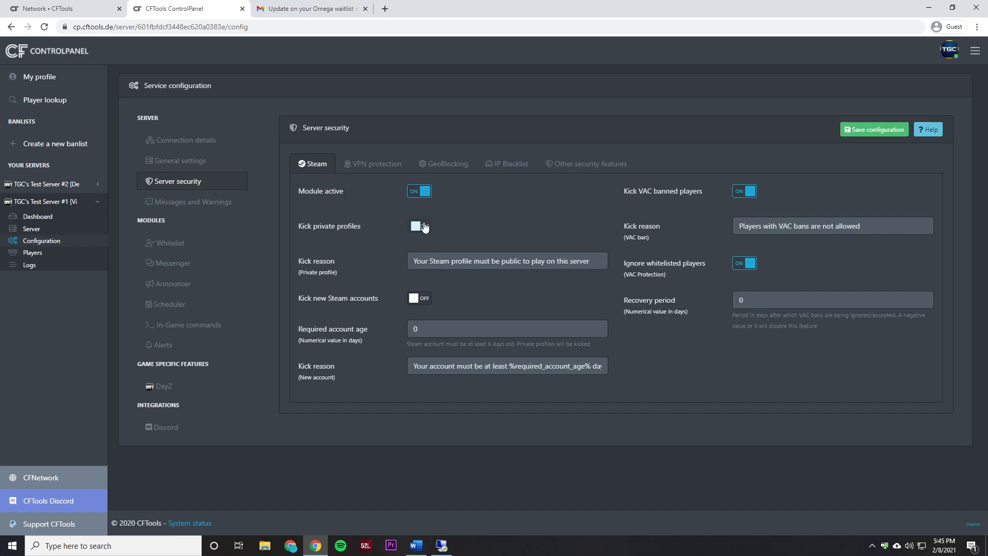
- Kick new Steam accounts with a required account age of 7 days
click(421, 301)
key(Tab)
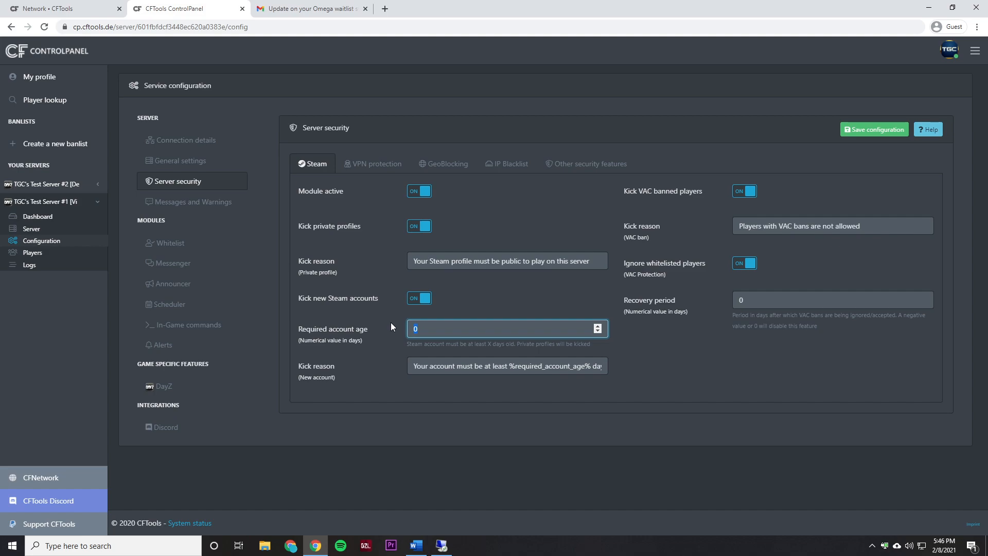
text(7)
click(378, 324)
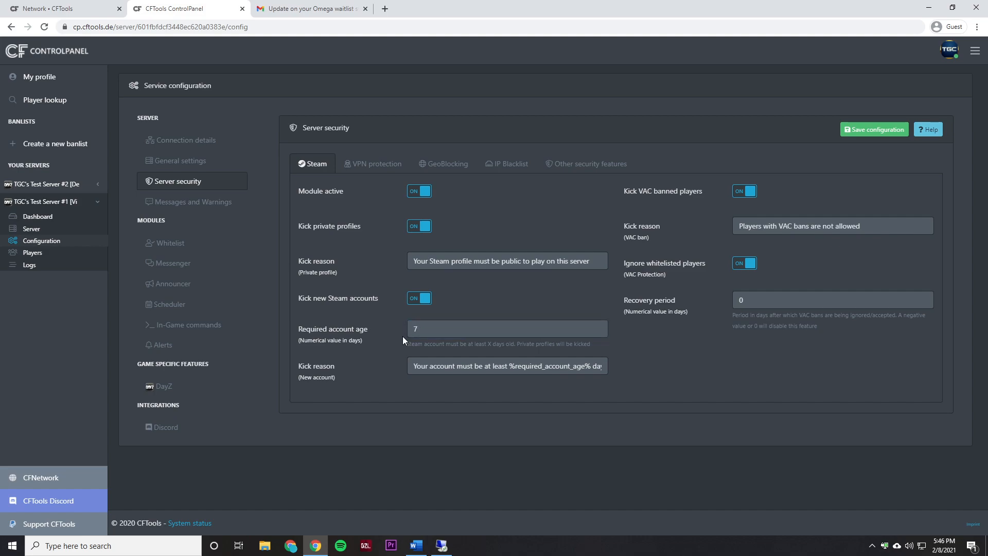
drag(453, 368, 603, 383)
click(680, 385)
- Set the VAC ban recovery period to 365 days
click(661, 302)
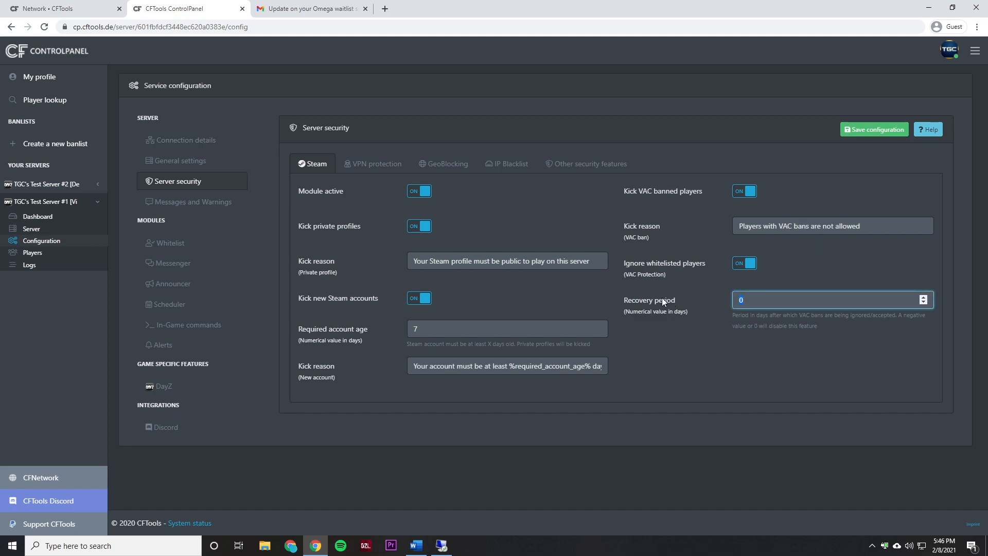
text(365)
click(736, 339)
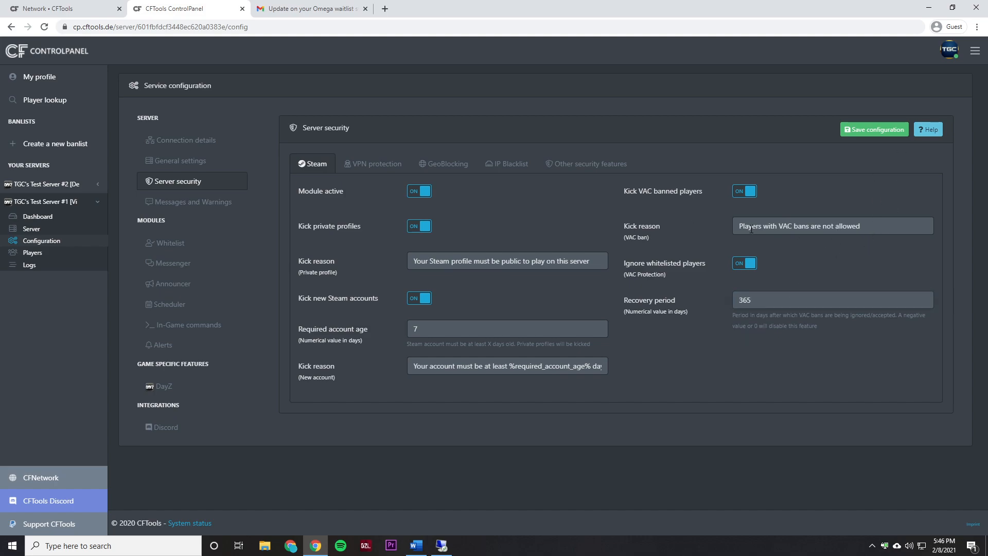
click(932, 130)
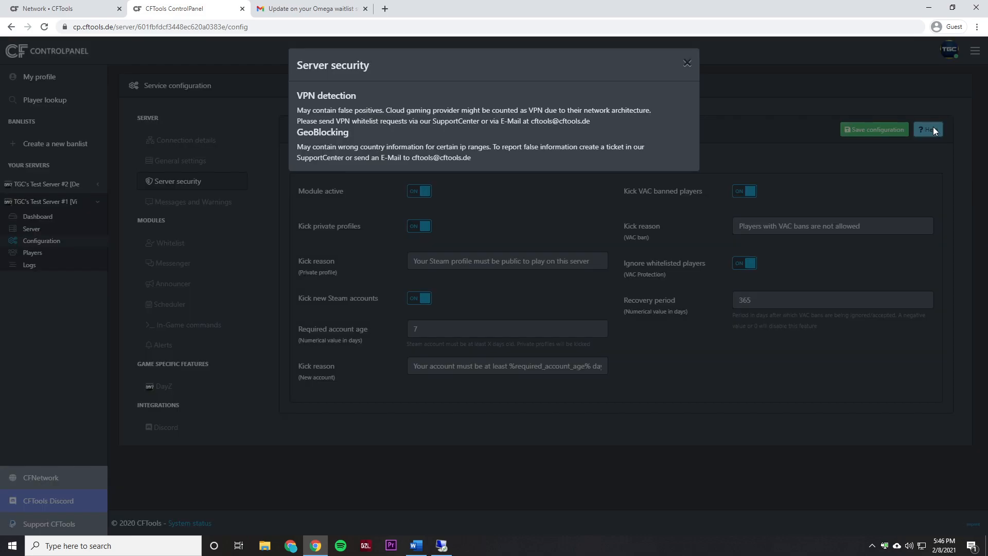
click(934, 126)
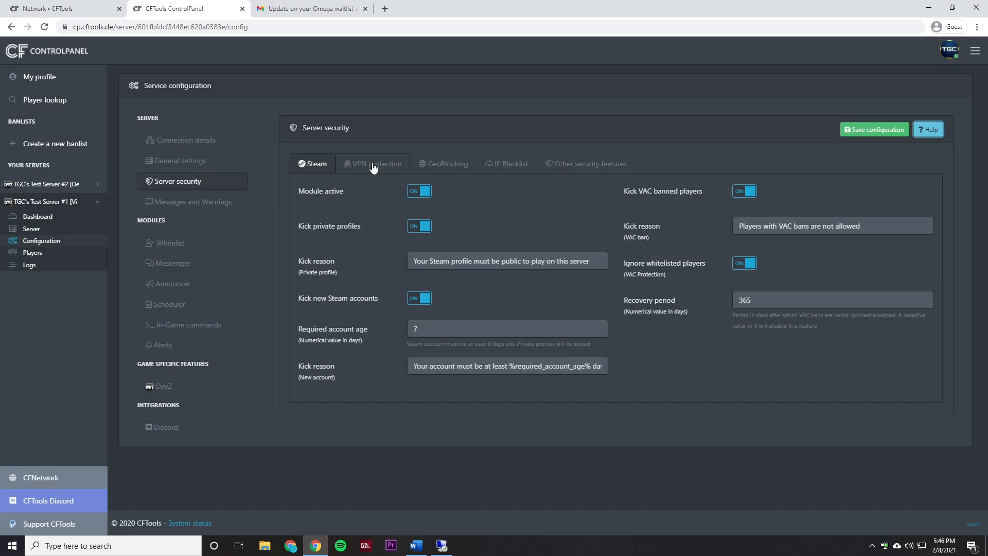
- Turn on VPN protection so VPN users are kicked with reason 'VPN detected', then show GeoBlocking
click(345, 159)
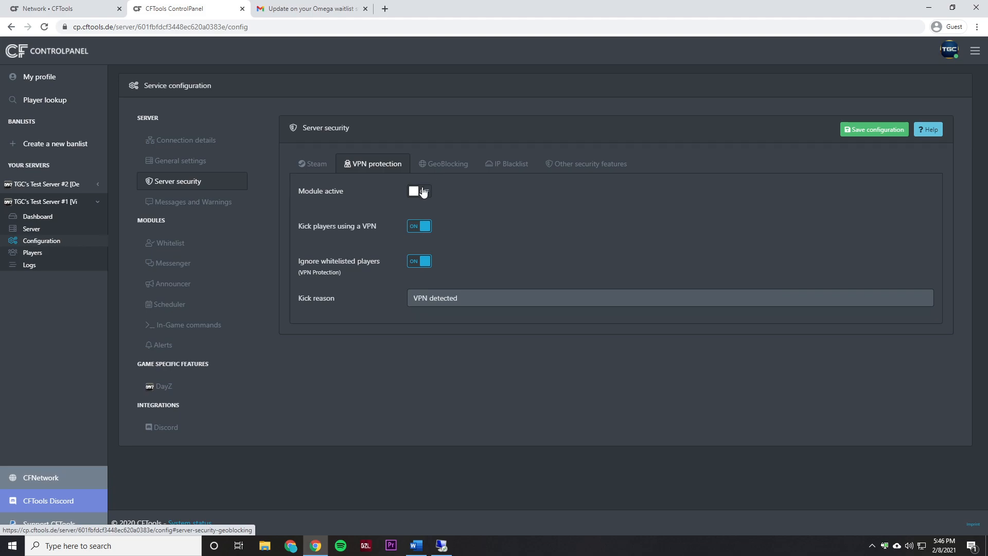
click(421, 192)
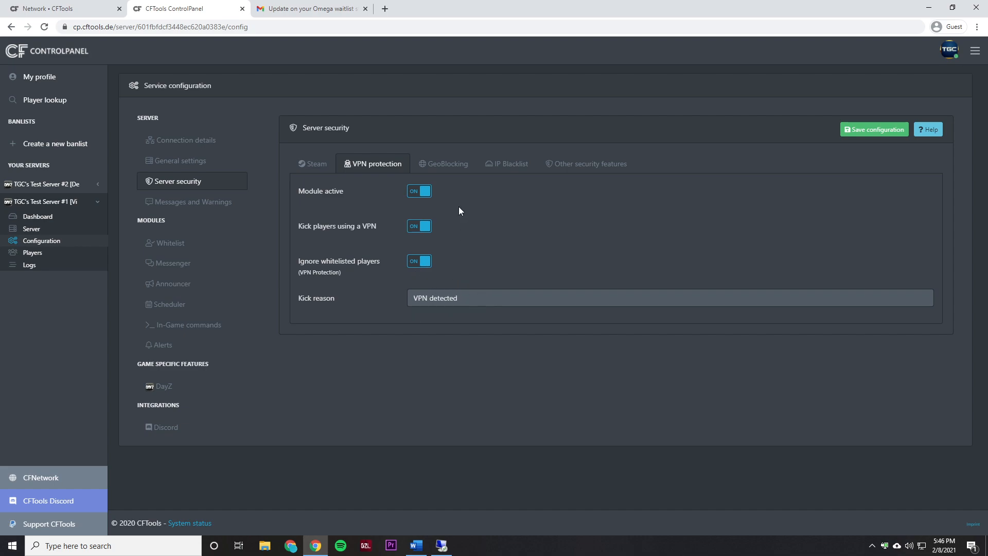
click(447, 165)
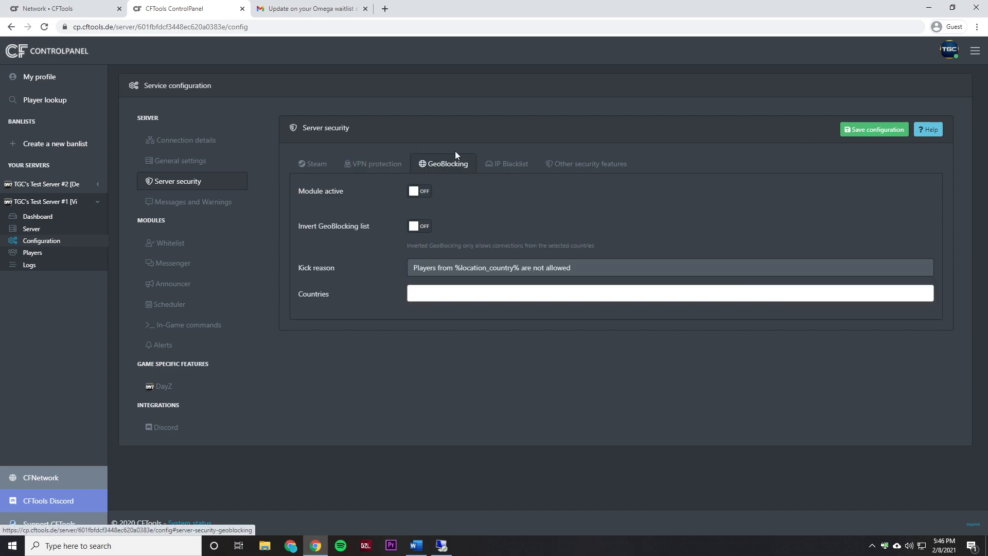
- Enable GeoBlocking with an inverted list, replacing China with United States as the country
click(424, 192)
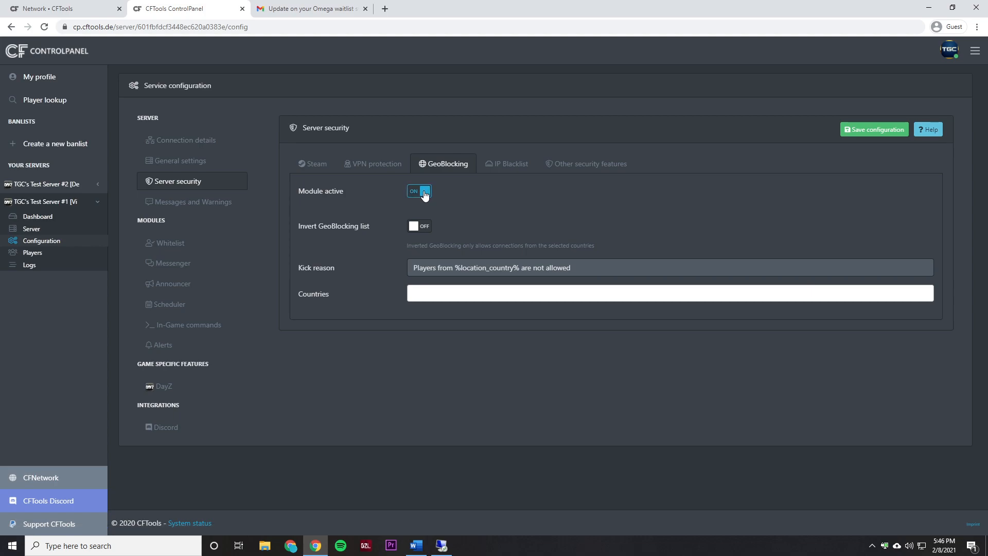
click(440, 294)
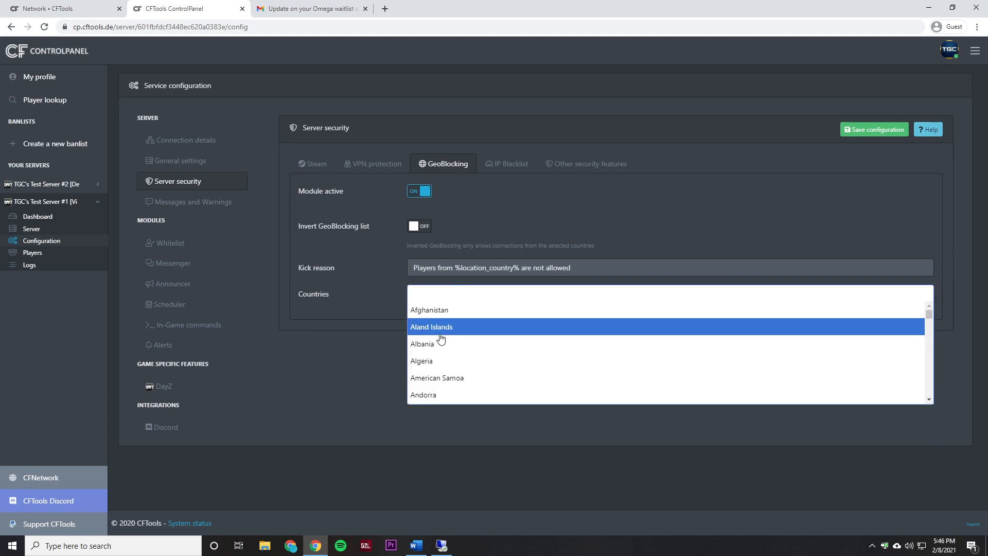
text(ch)
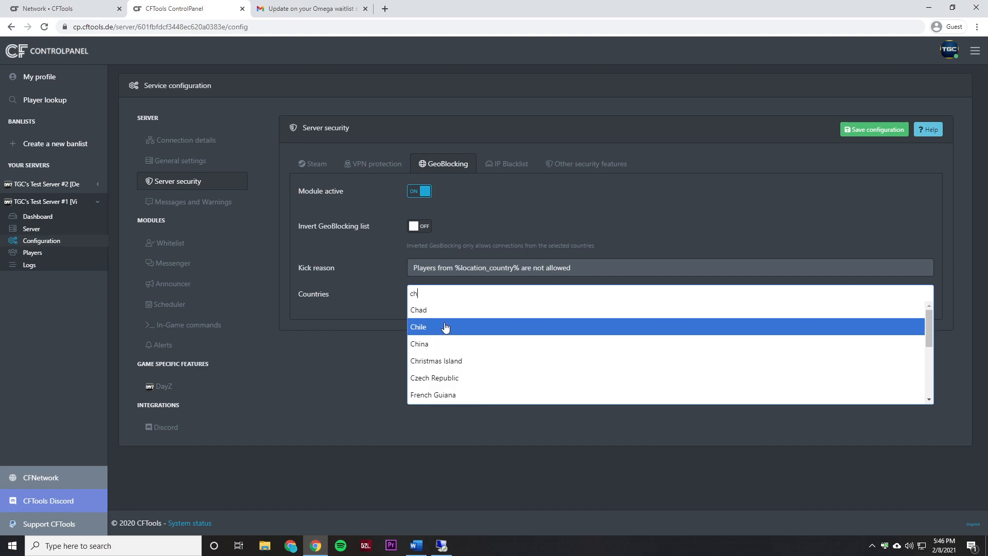
click(439, 343)
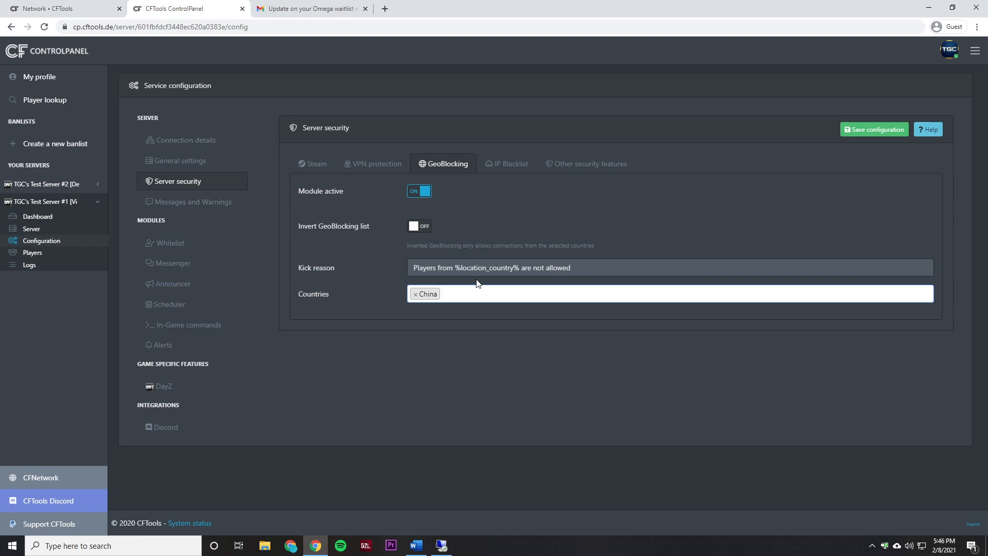
click(411, 227)
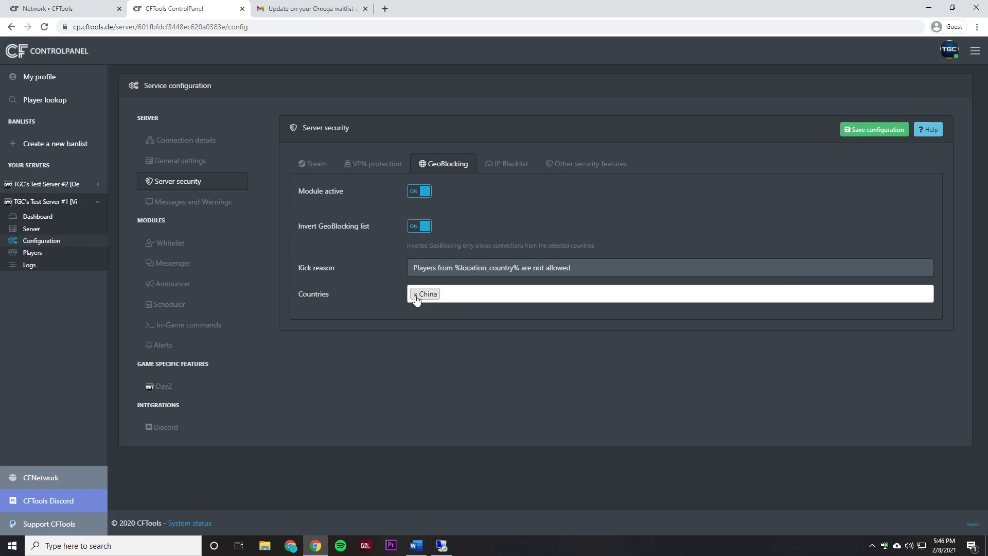
click(449, 288)
text(nited)
click(447, 361)
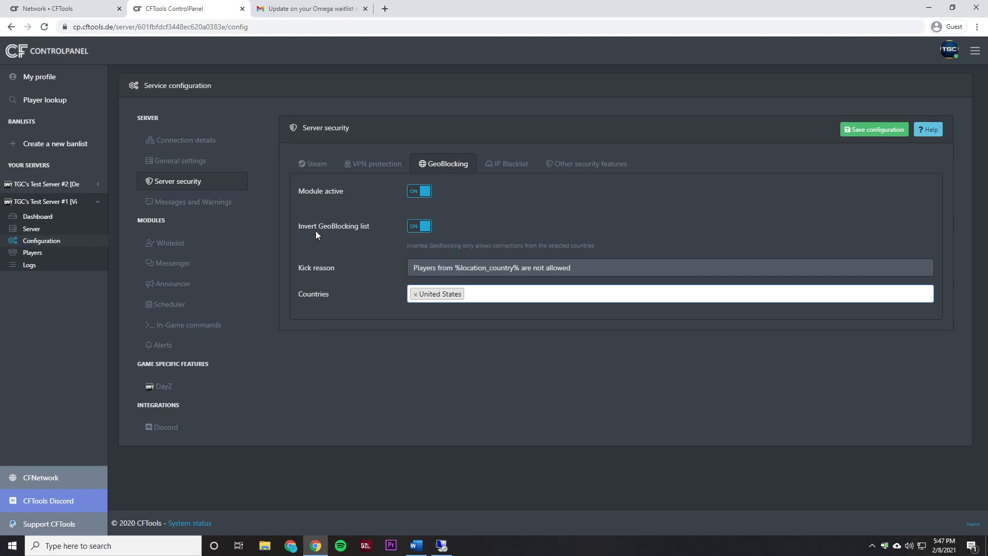
- Switch GeoBlocking and its invert option back off, keeping United States listed
click(420, 191)
click(420, 226)
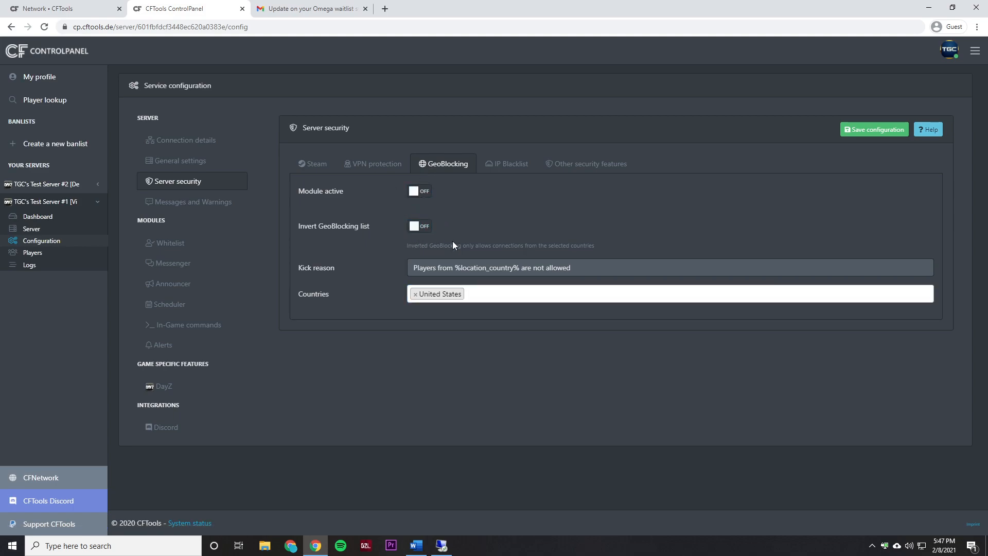
click(421, 302)
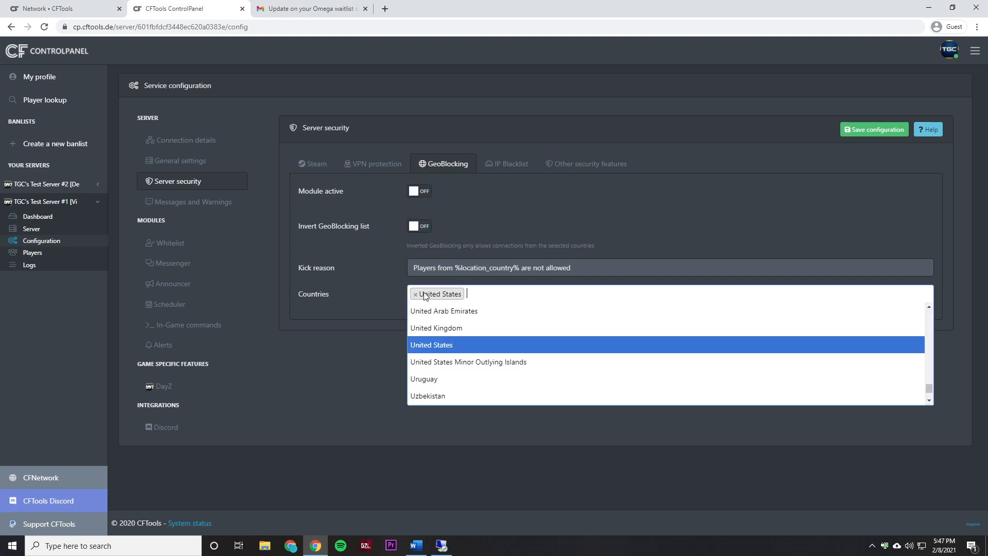
click(548, 187)
click(517, 165)
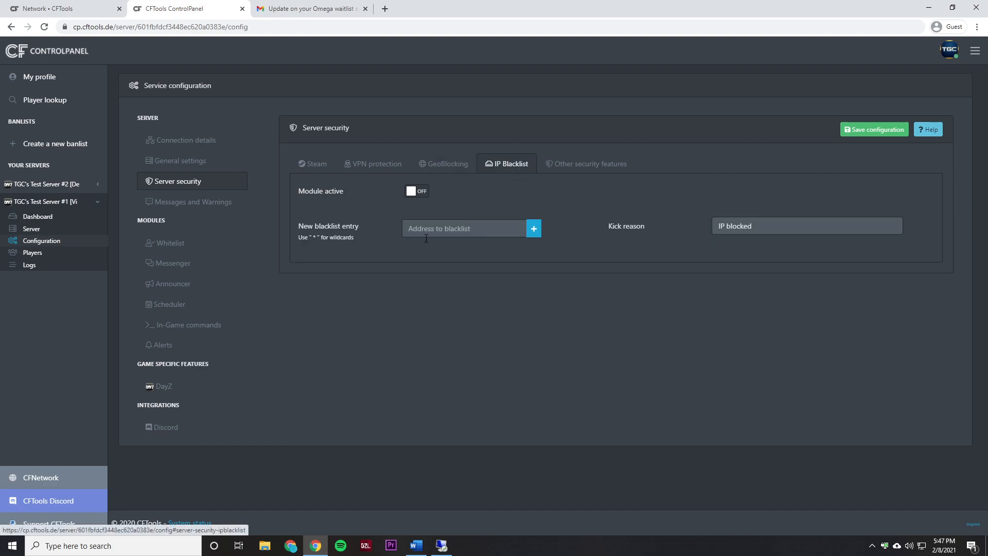
click(419, 194)
click(467, 225)
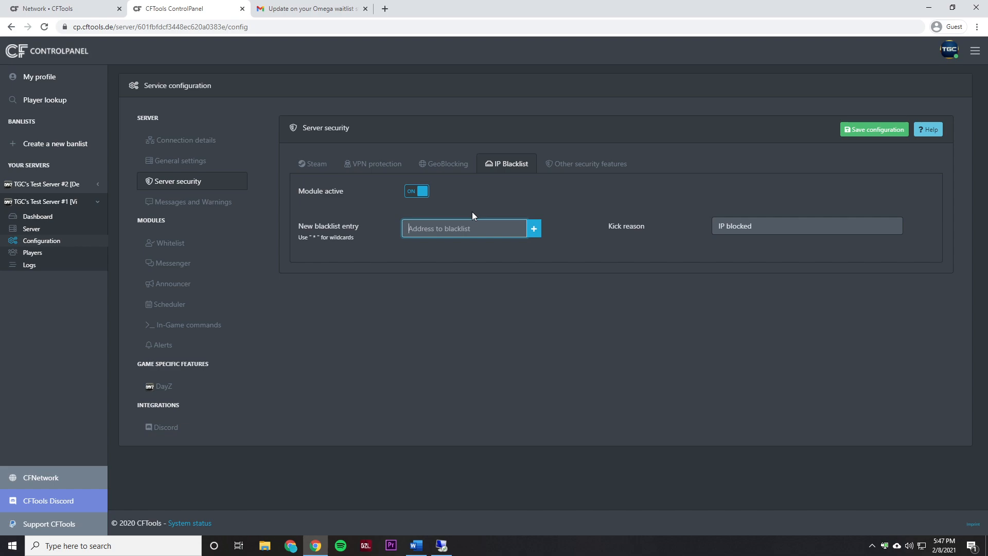
text(10.)
text(.)
key(BackSpace)
text(20.30.1)
key(BackSpace)
key(BackSpace)
key(BackSpace)
text(302.)
key(BackSpace)
key(BackSpace)
key(BackSpace)
text(.2)
key(BackSpace)
key(BackSpace)
key(BackSpace)
key(BackSpace)
text(*)
key(BackSpace)
key(BackSpace)
key(BackSpace)
key(BackSpace)
text(*)
key(ctrl+a)
key(BackSpace)
click(503, 301)
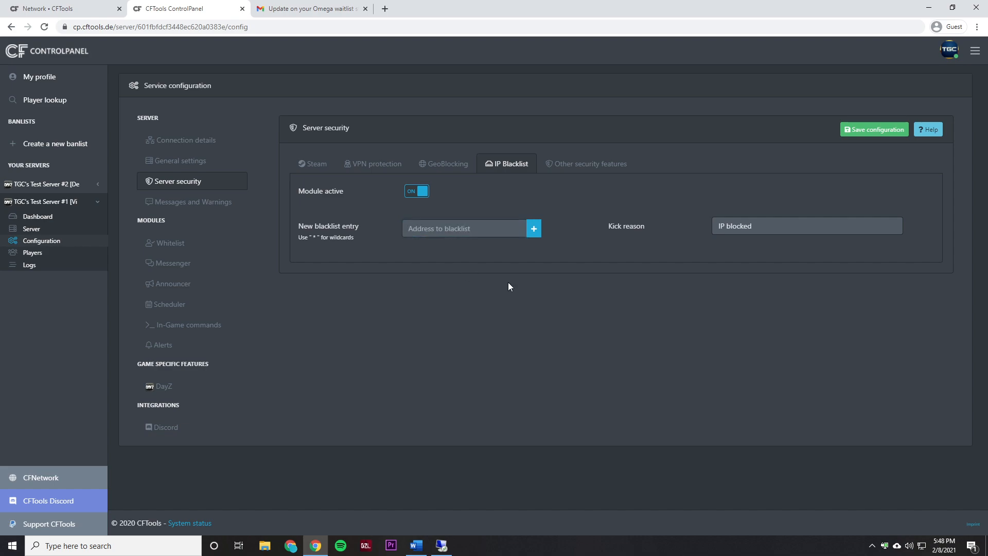
click(418, 191)
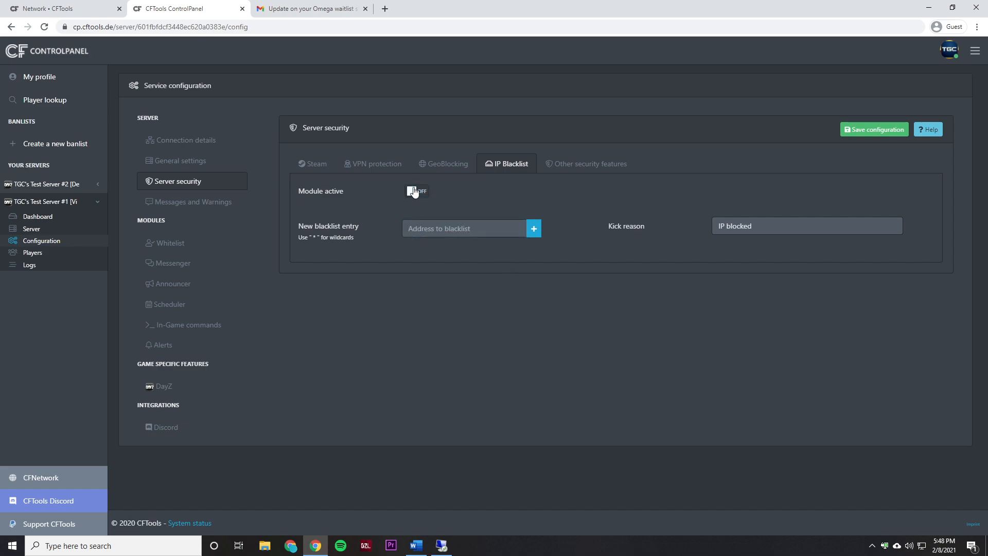
- Activate Other security features with alpha-numeric player names enforced and save the security configuration
click(629, 170)
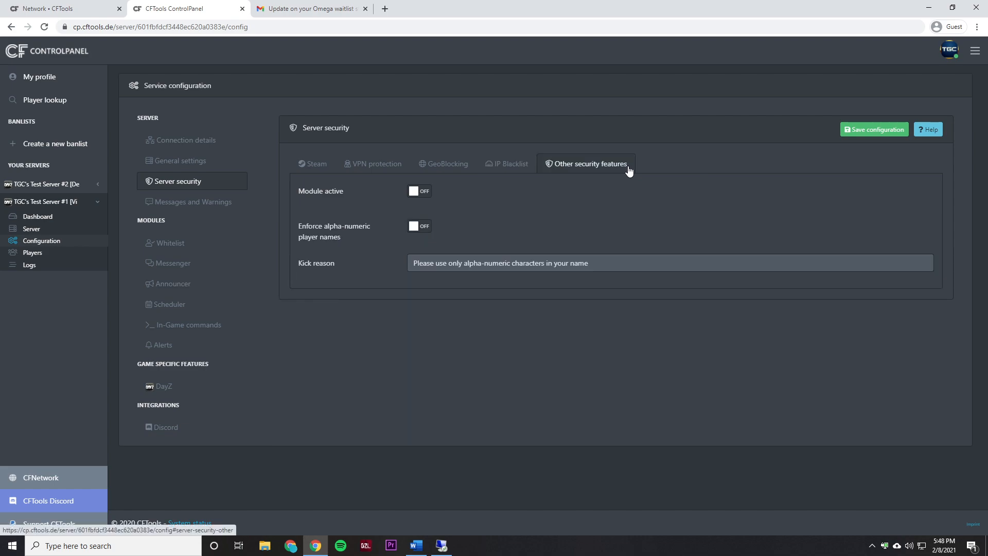
click(423, 193)
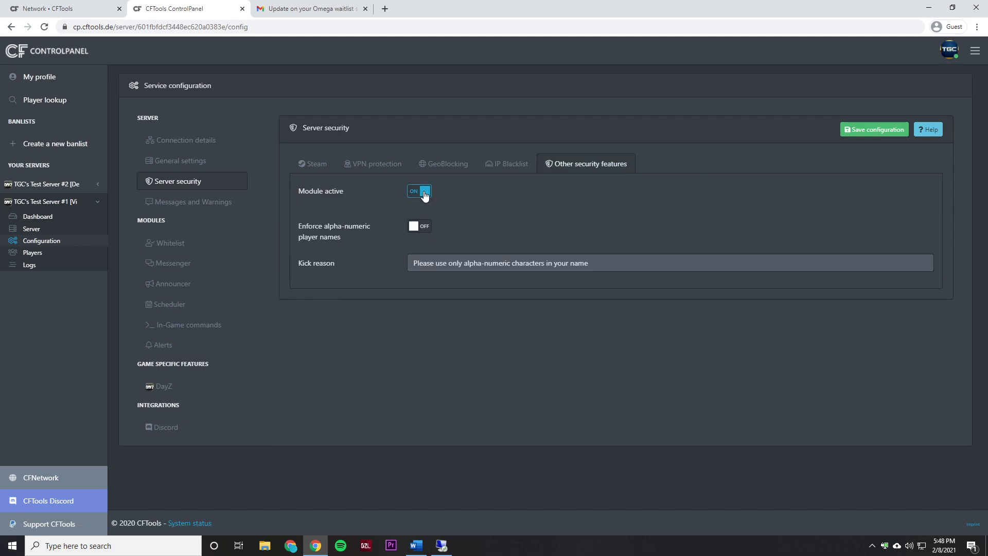
click(420, 225)
click(881, 132)
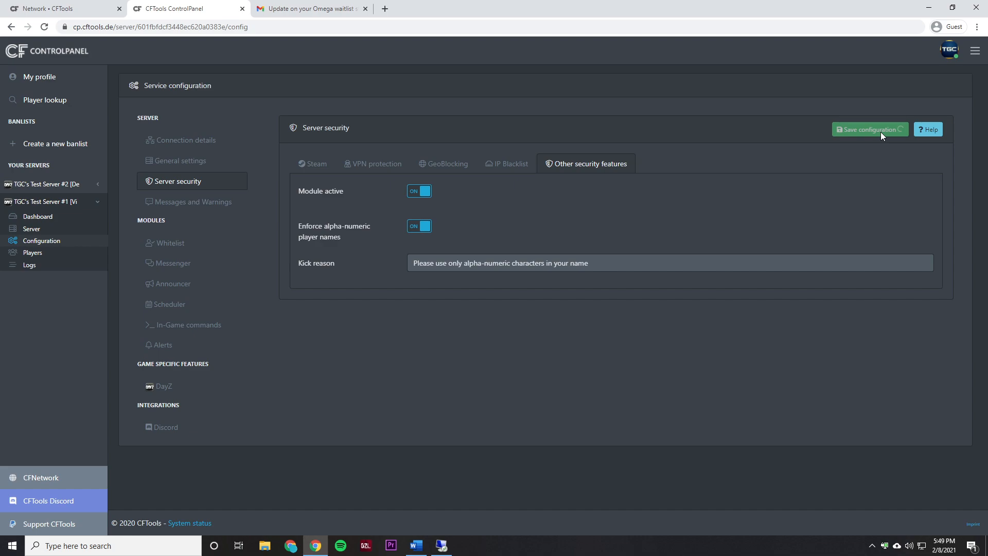
click(169, 203)
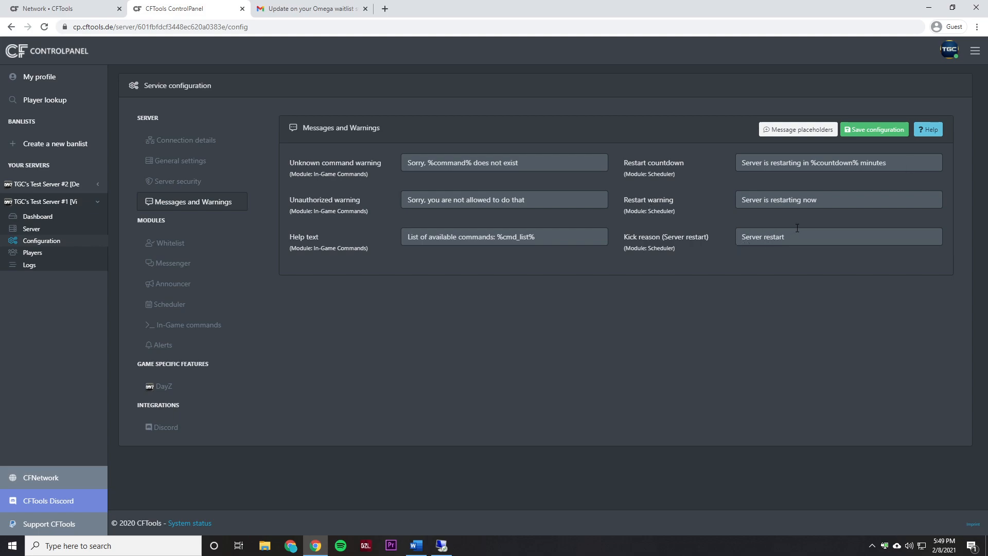
- Browse the message placeholders reference, including %server_battleye%
click(798, 131)
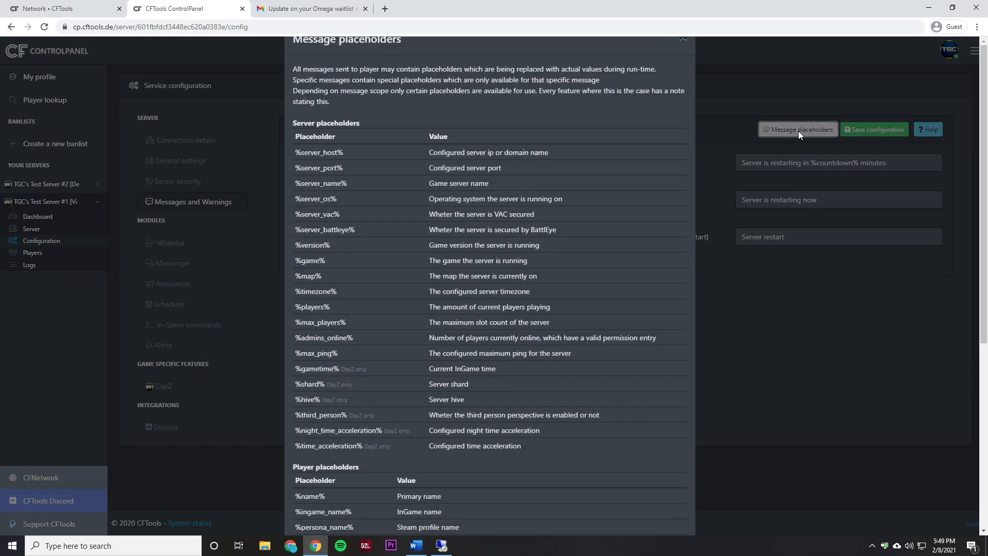
triple_click(320, 262)
scroll(350, 267, down, 6)
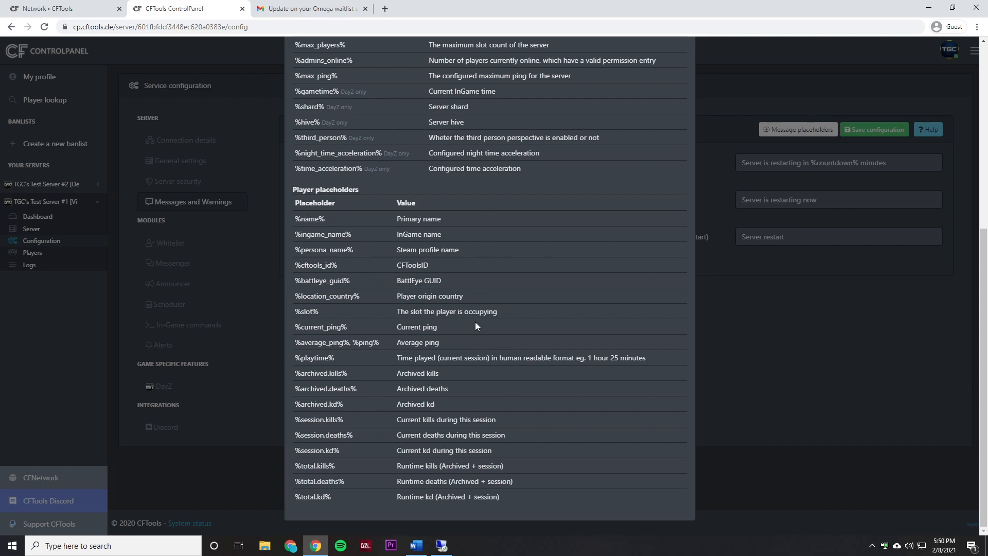
scroll(474, 386, up, 6)
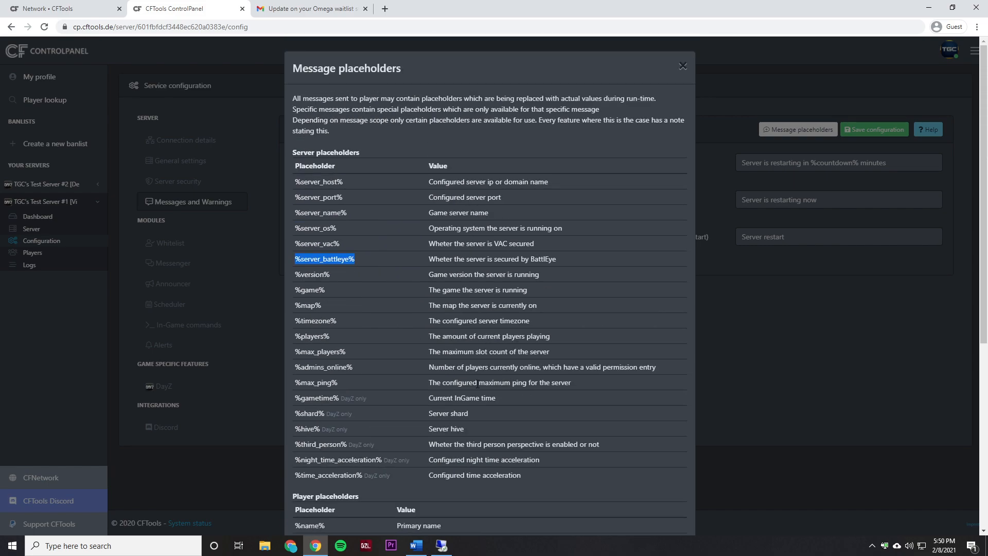
scroll(544, 287, down, 4)
scroll(545, 287, up, 4)
click(823, 276)
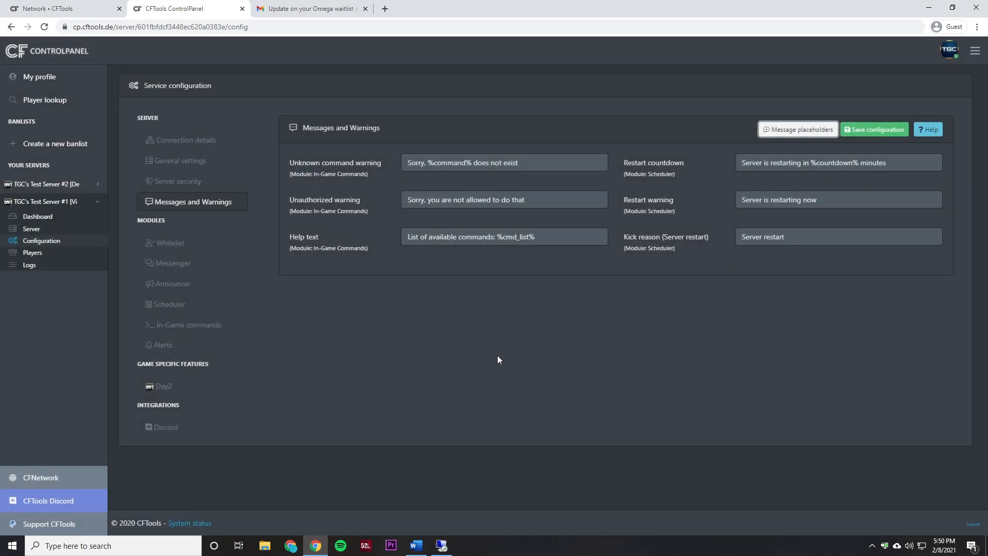
- Check the help and save Messages and Warnings with the default texts
click(928, 130)
click(447, 219)
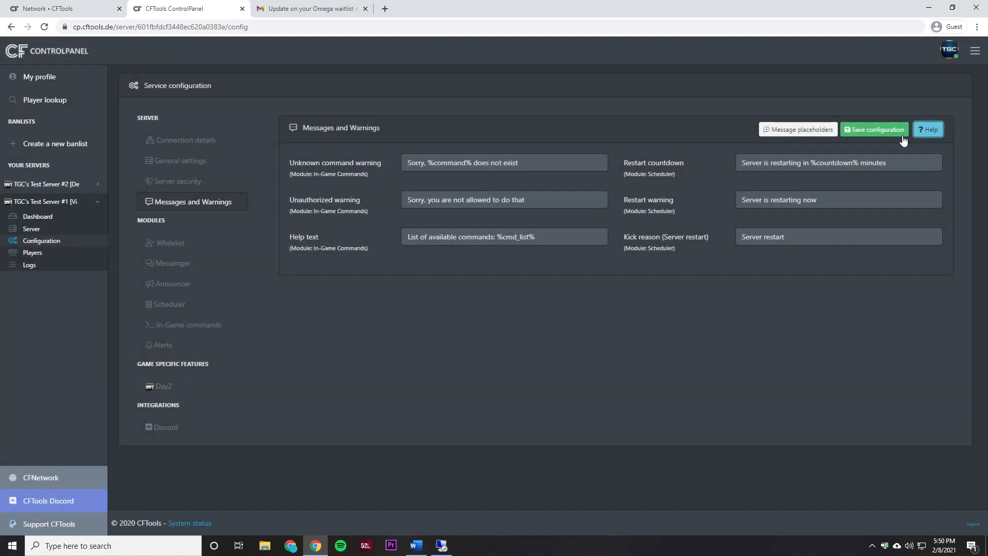
click(872, 129)
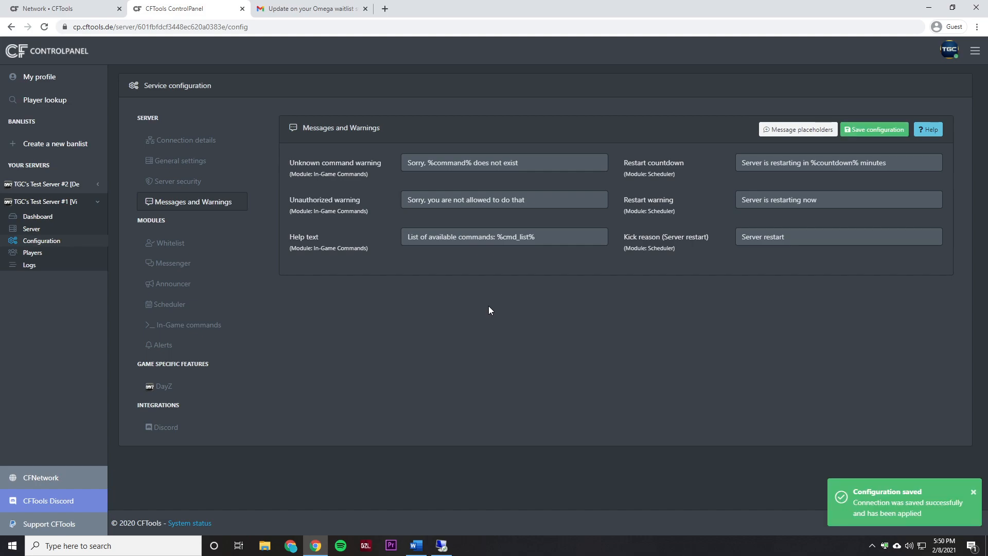
- Activate the Whitelist module and set this server's own whitelist as the master whitelist
click(180, 245)
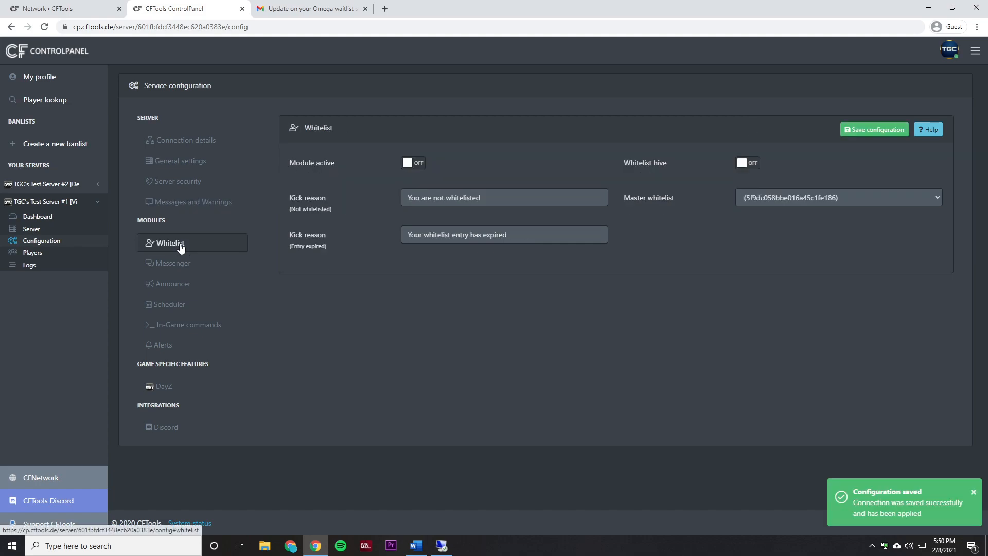
click(415, 166)
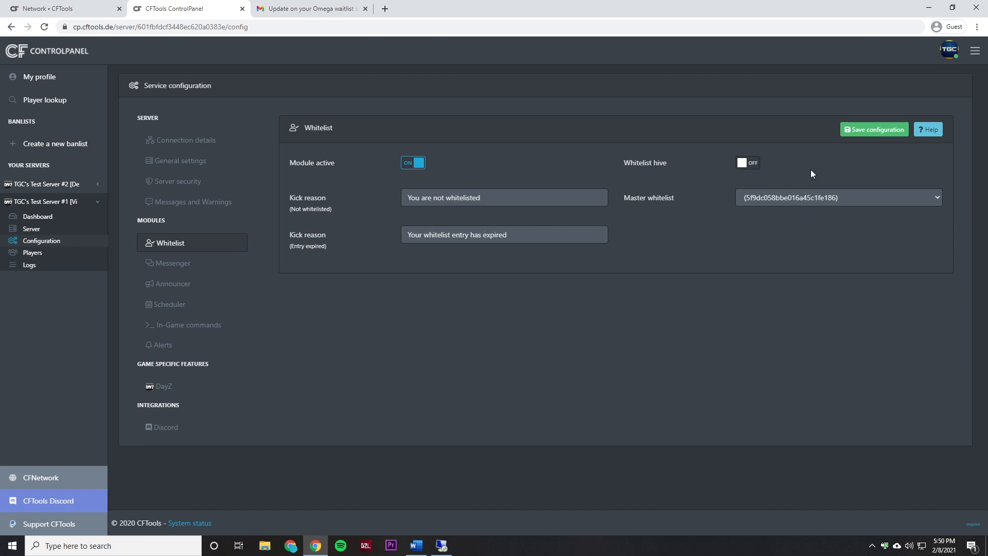
click(741, 199)
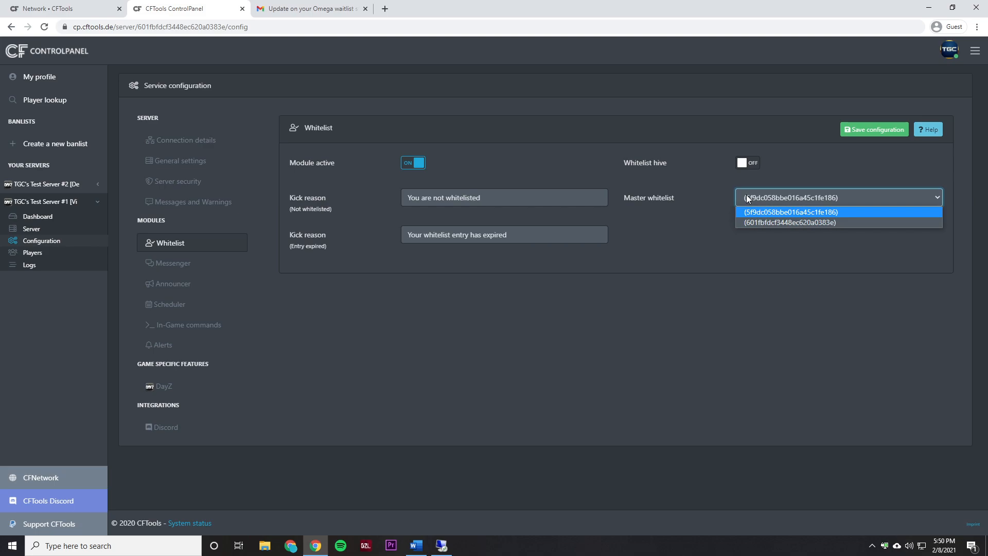
click(758, 212)
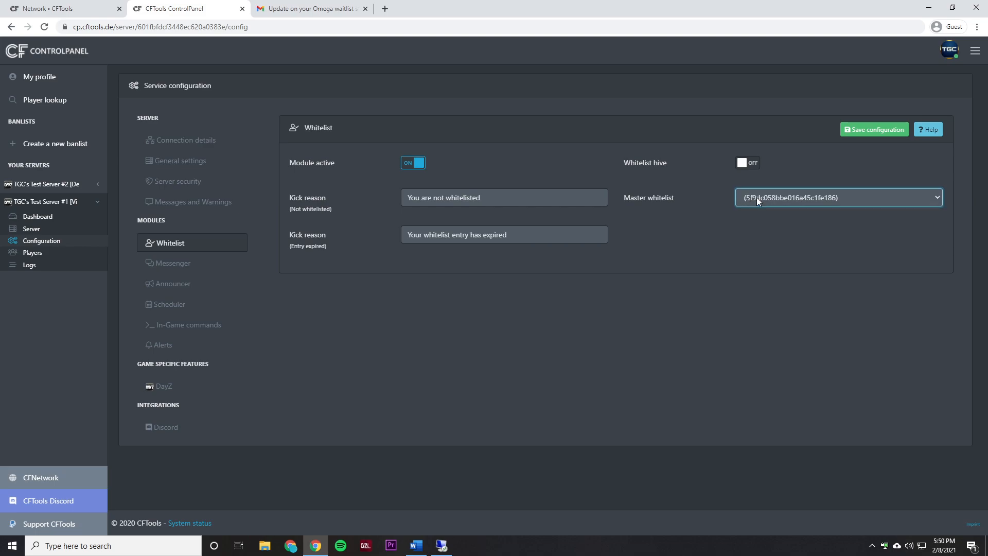
click(772, 202)
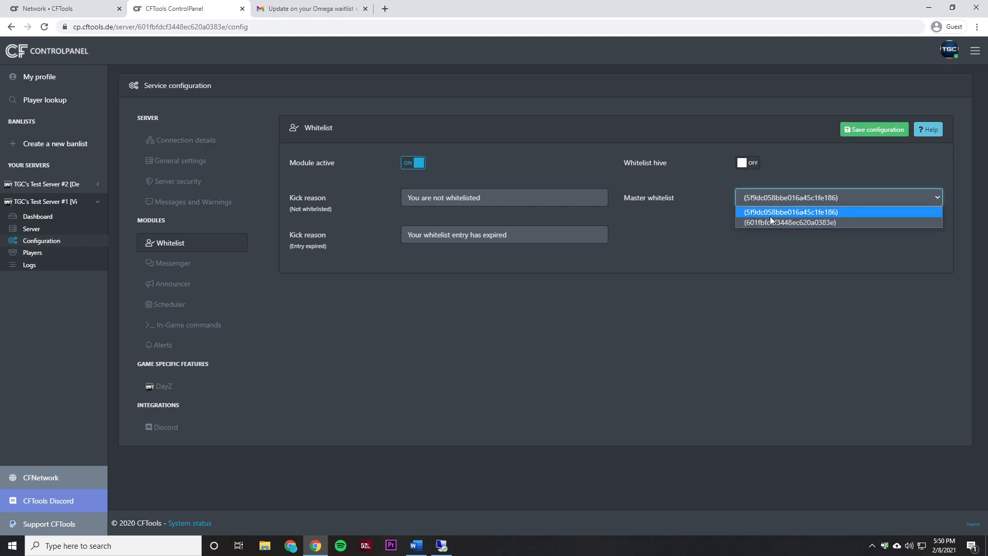
click(770, 223)
mouse_move(138, 27)
mouse_down()
mouse_move(161, 27)
mouse_move(152, 27)
mouse_up()
click(786, 201)
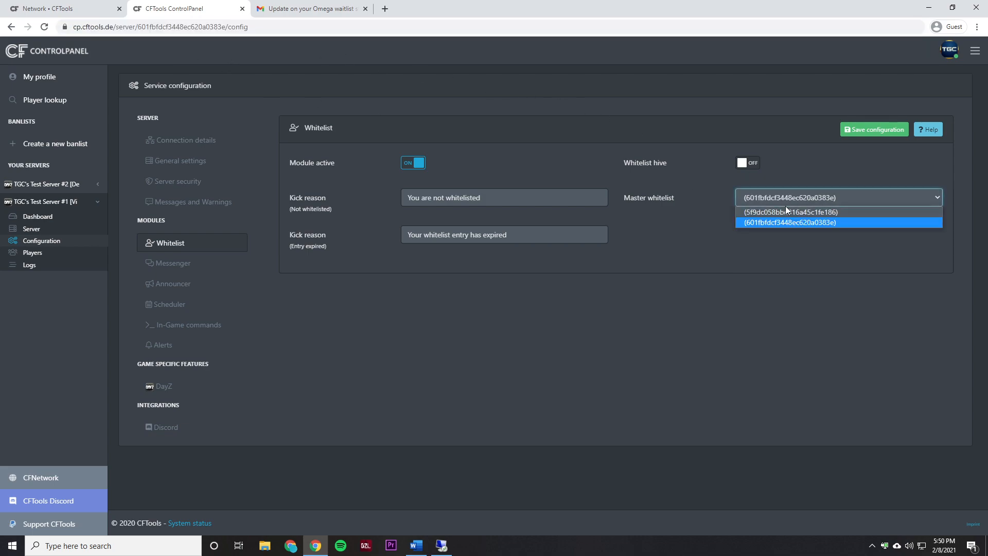
click(786, 212)
click(773, 196)
click(766, 223)
- Switch the whitelist hive and Whitelist module back off and save the configuration
click(747, 165)
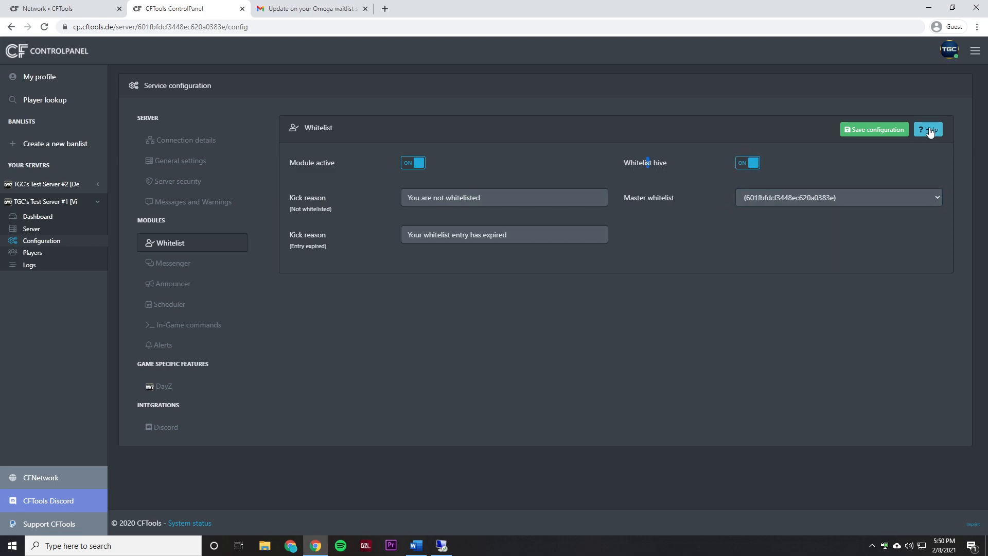
click(929, 130)
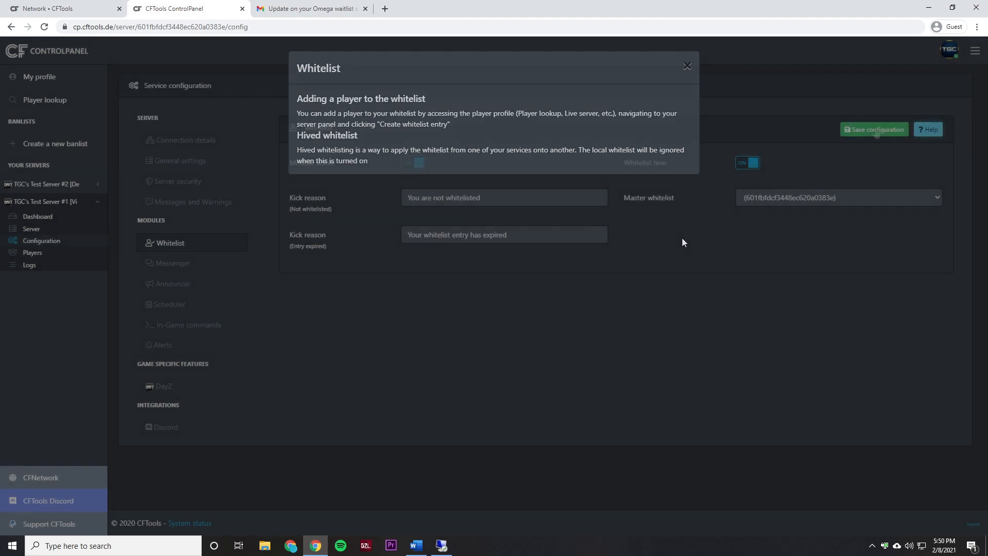
click(682, 237)
click(749, 164)
click(414, 163)
click(878, 130)
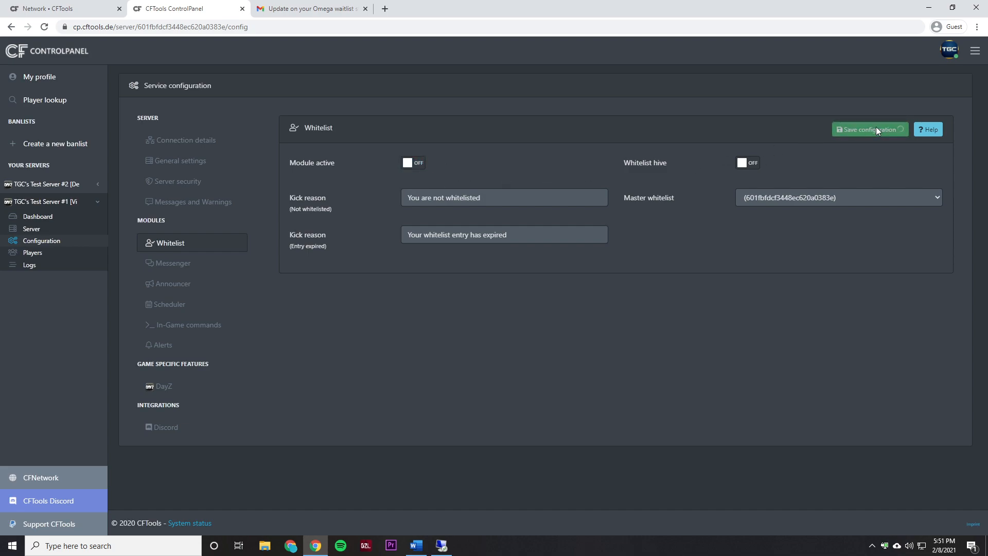
click(212, 264)
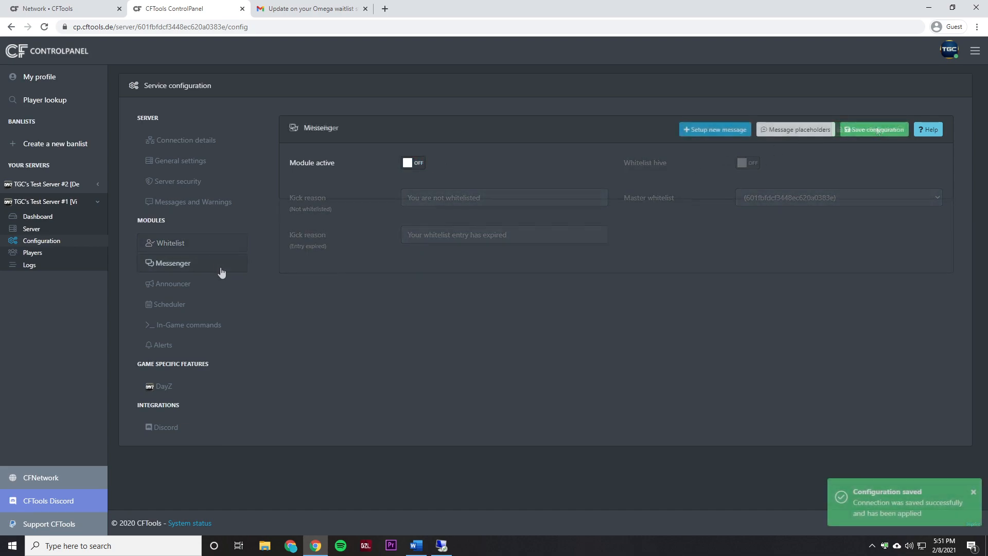
- Turn on Messenger and add a trial automated message, reviewing its interval, offset and placeholders
click(409, 163)
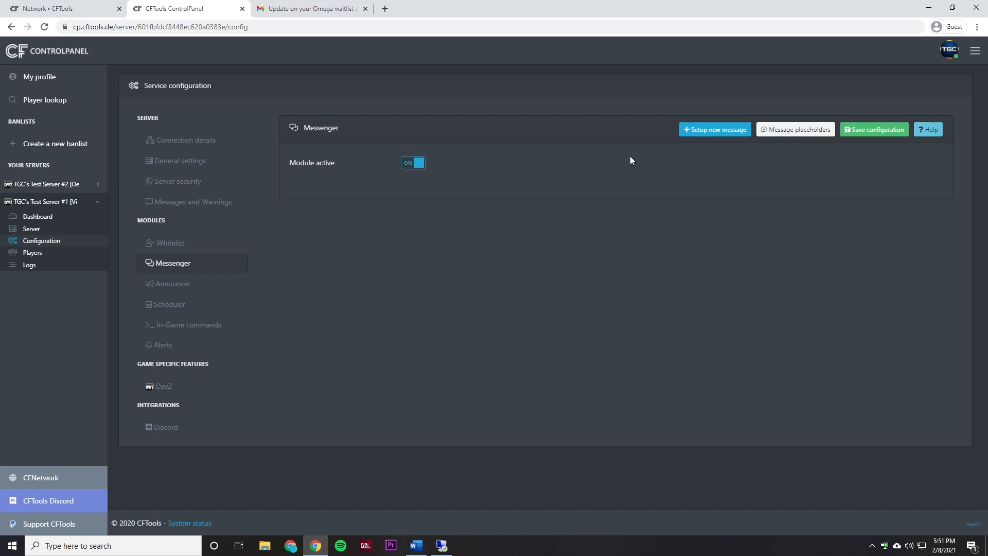
click(715, 130)
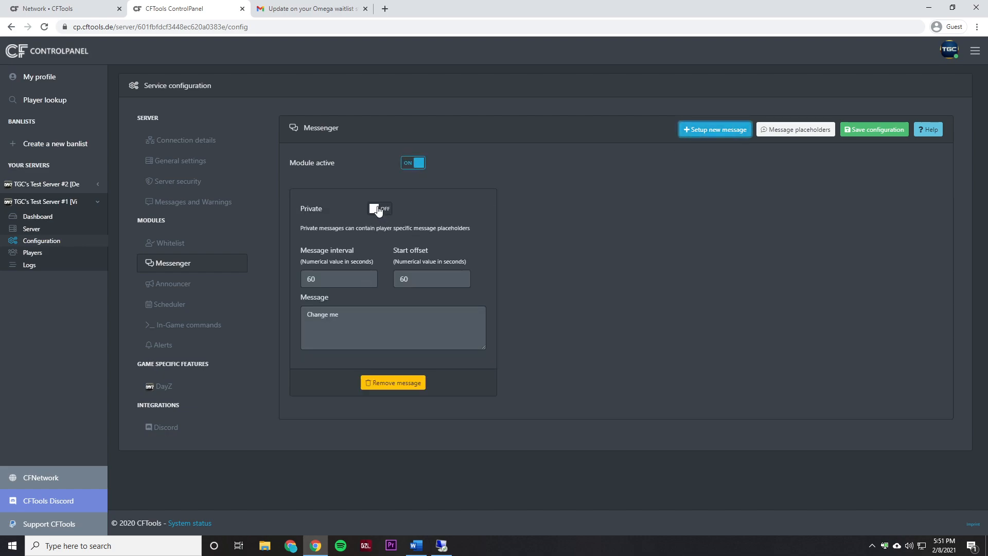
double_click(335, 273)
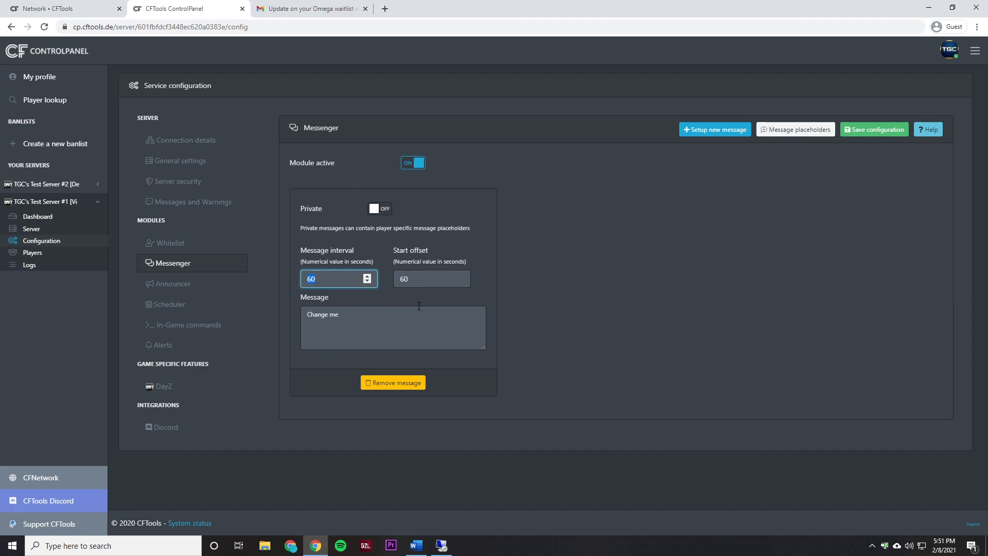
double_click(412, 278)
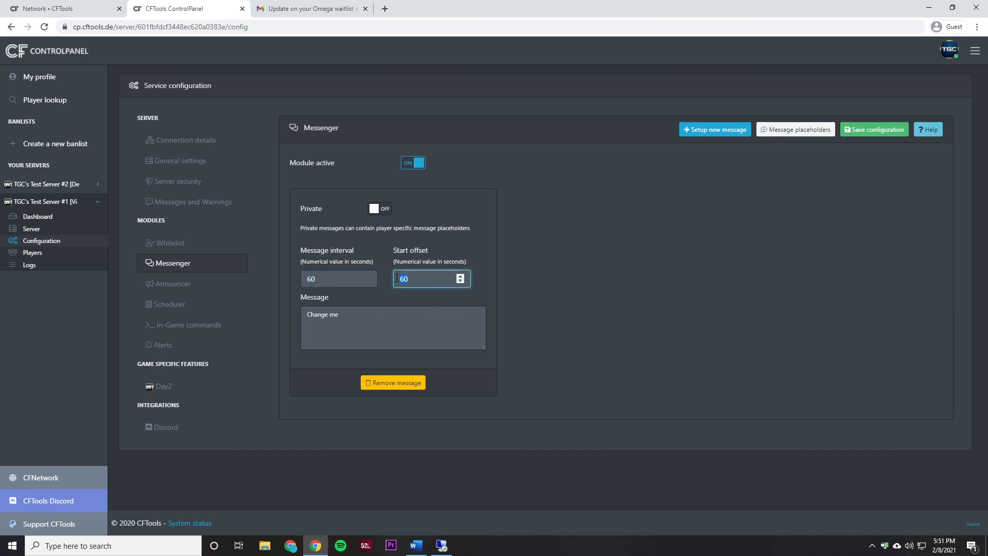
triple_click(399, 321)
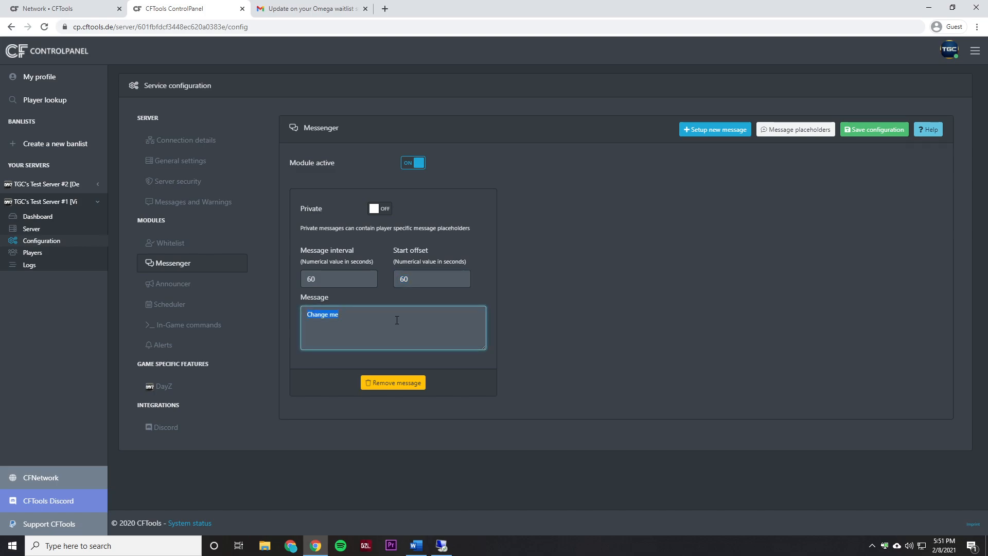
click(793, 130)
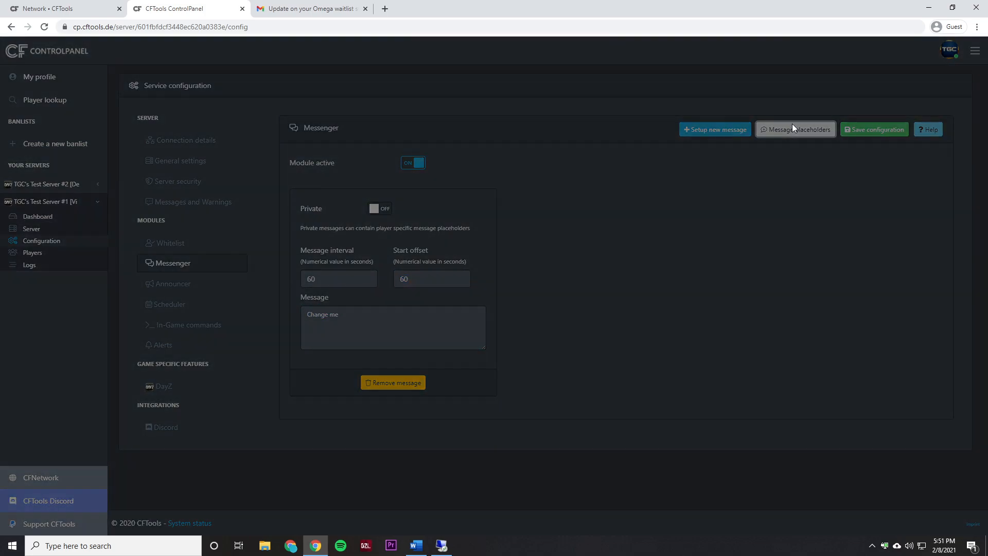
scroll(389, 344, down, 6)
scroll(448, 409, up, 6)
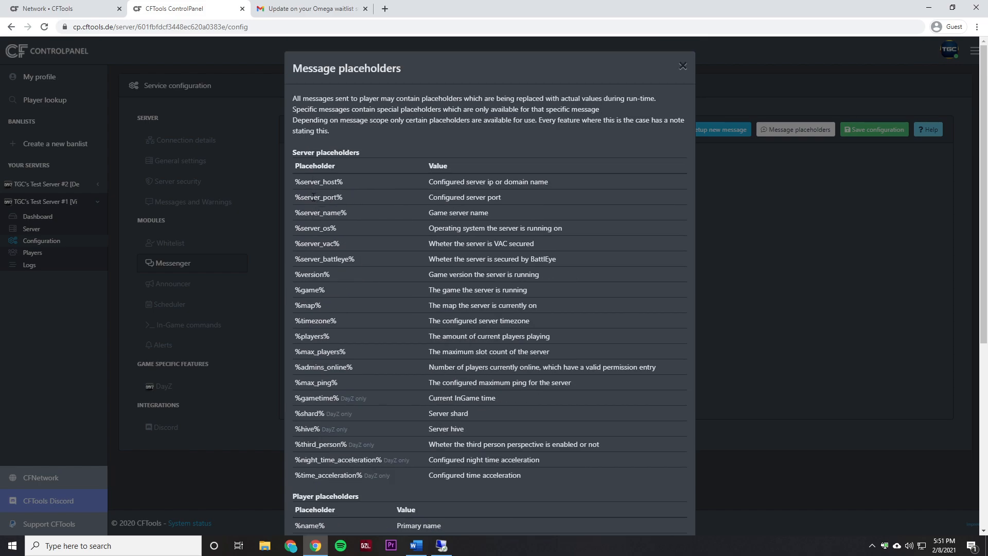
scroll(353, 220, down, 2)
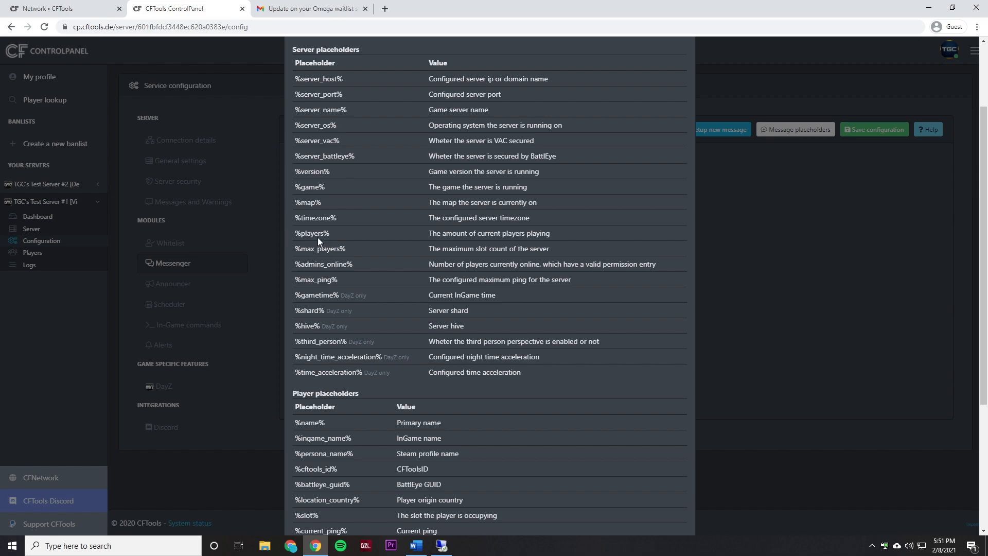
click(714, 251)
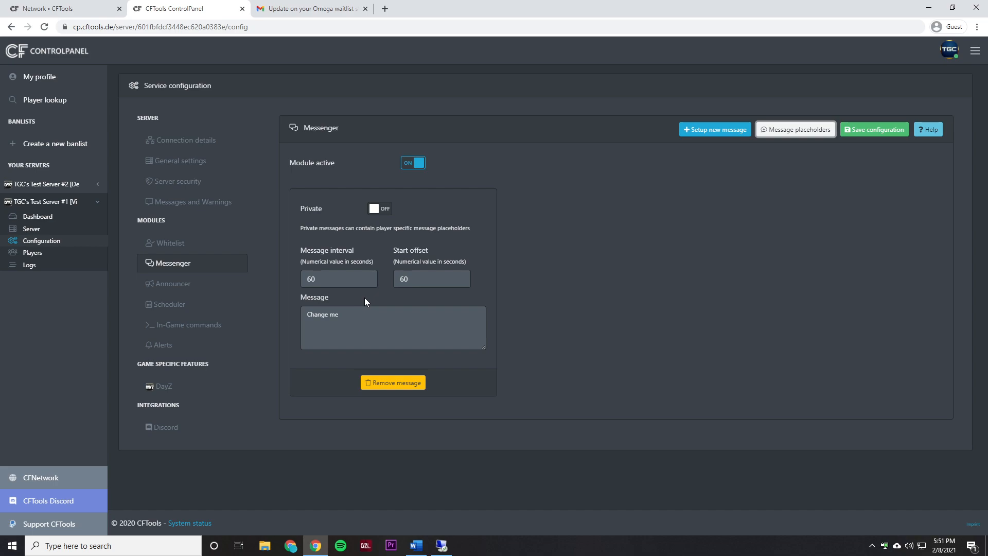
- Delete the trial message, switch Messenger back off, and save the configuration
drag(381, 315, 239, 318)
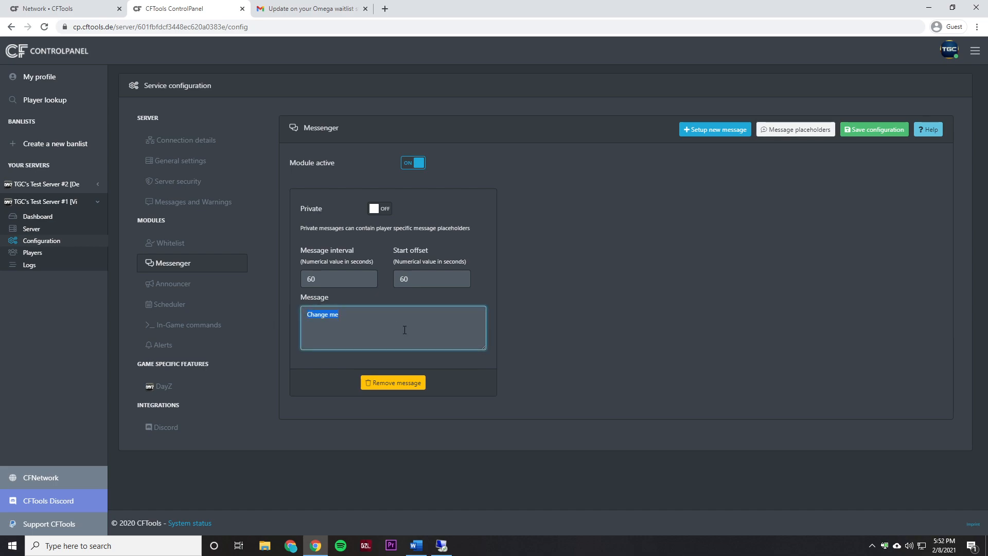
click(385, 390)
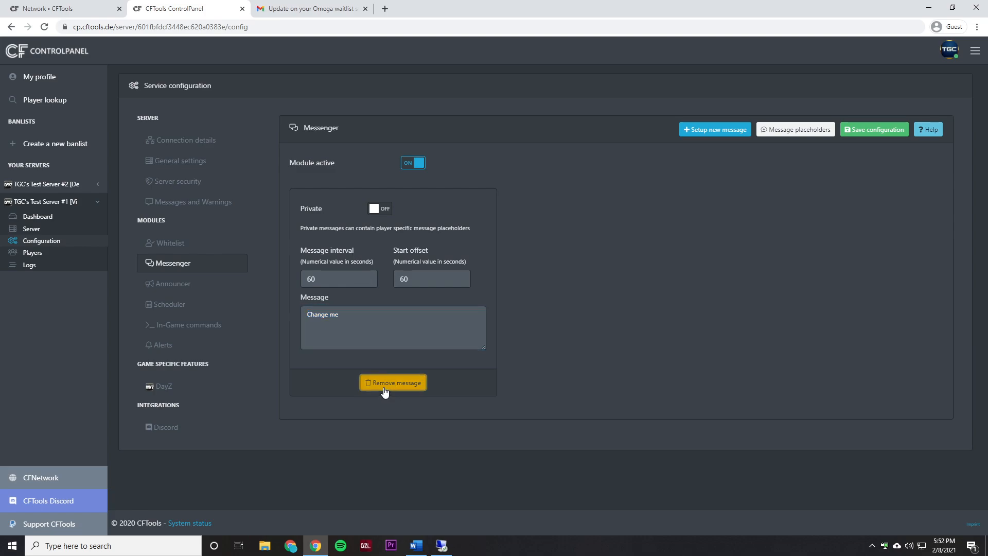
click(383, 386)
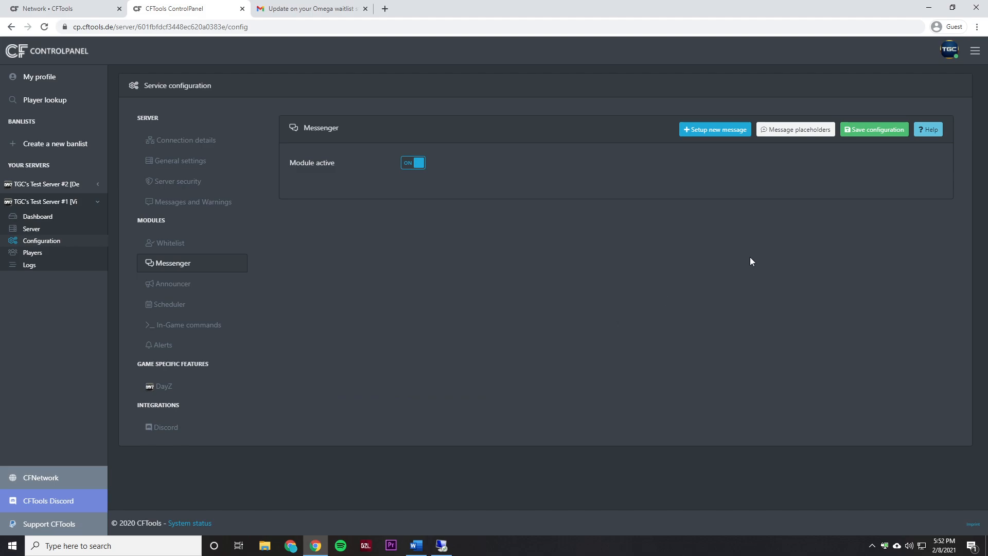
click(929, 129)
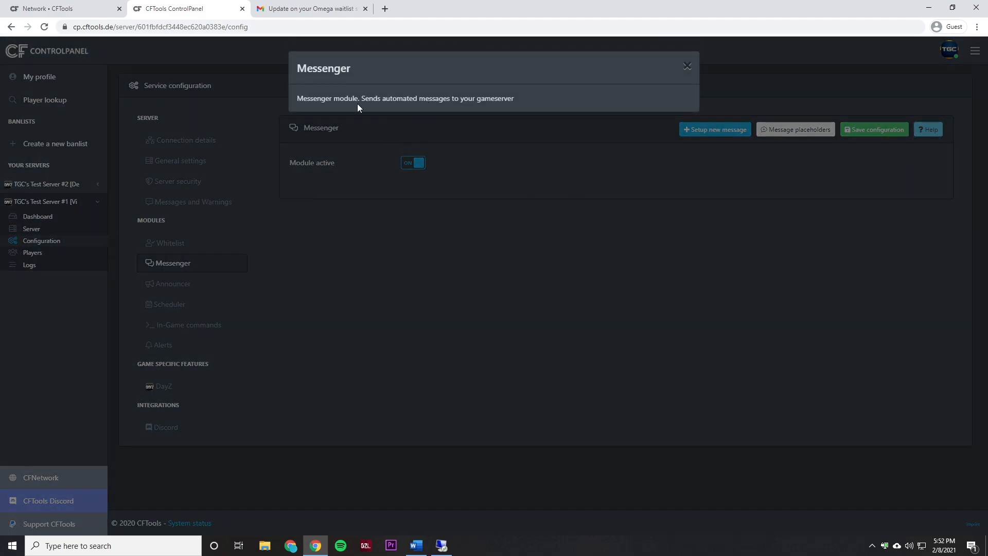
click(477, 119)
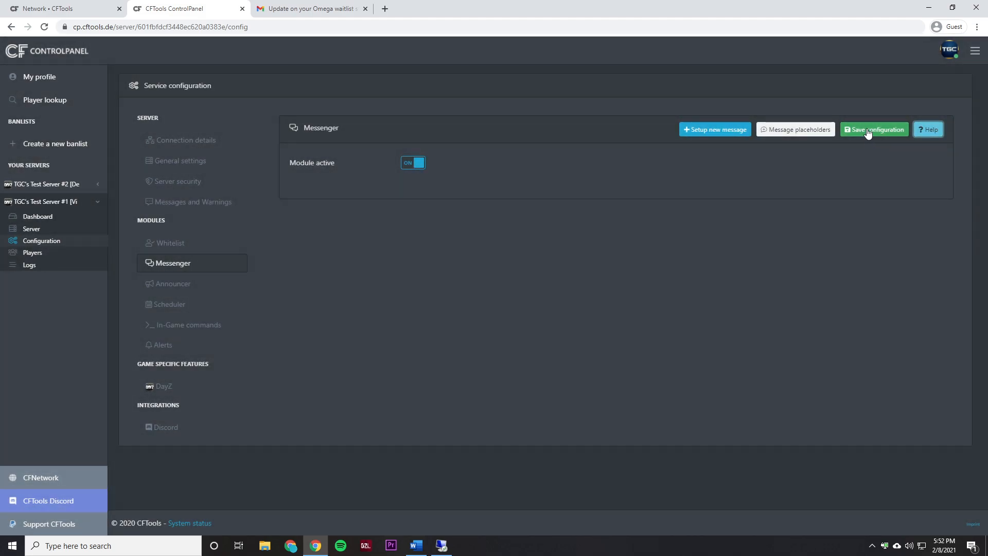
click(406, 162)
click(878, 129)
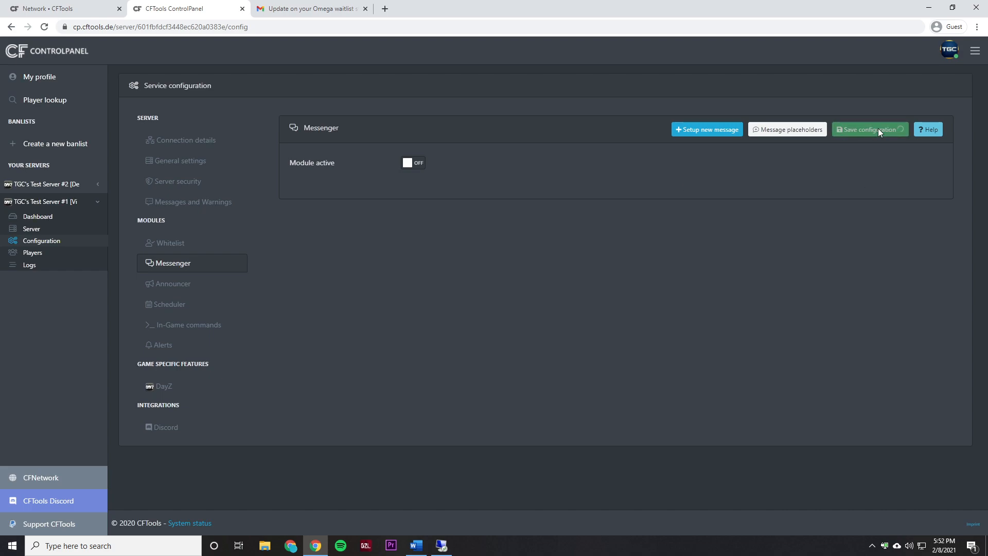
- Activate the Announcer and change 'Admin' to 'Staff' in the admin join and leave messages
click(200, 294)
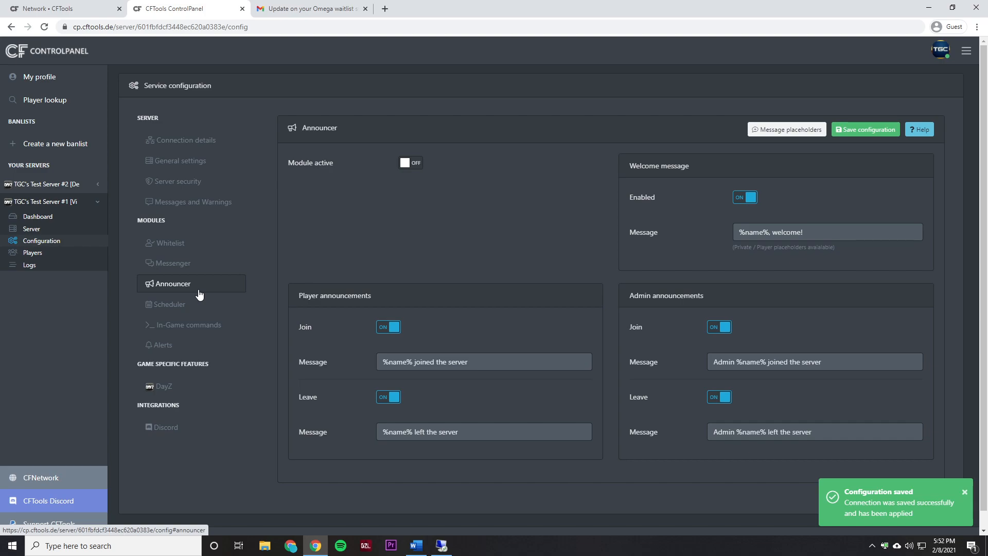
click(415, 163)
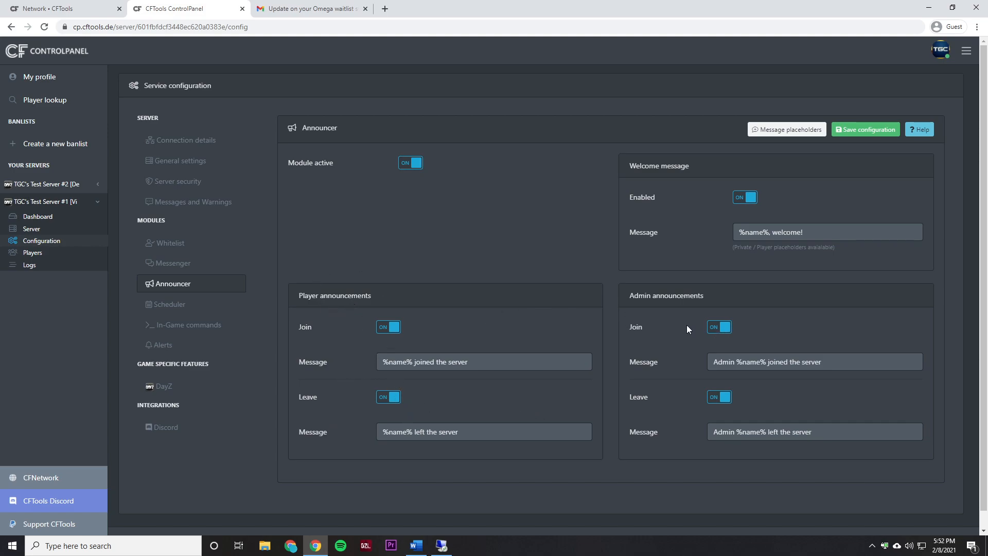
click(720, 360)
double_click(720, 360)
text(Staff)
click(721, 431)
double_click(721, 431)
text(Staff)
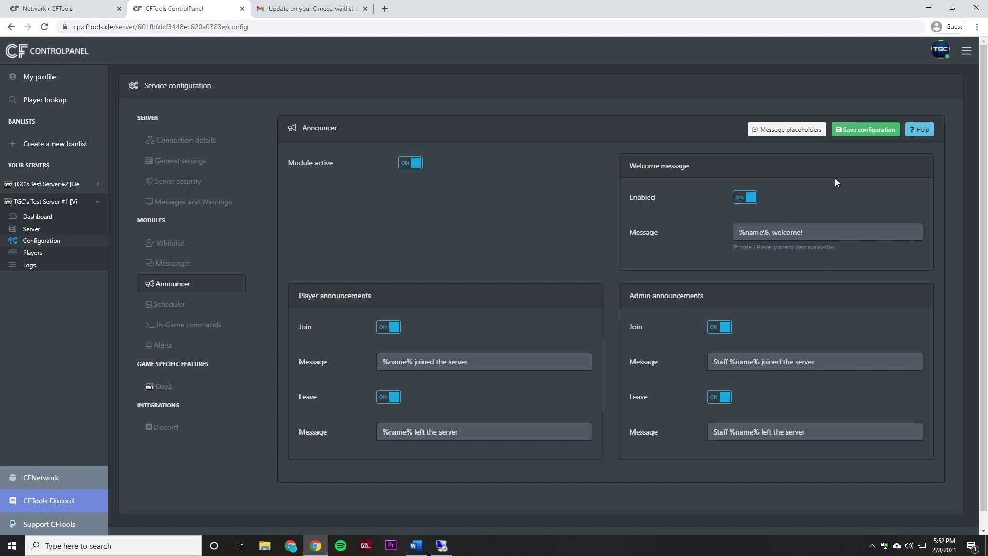
- Review the message placeholders and save the Announcer configuration
click(793, 130)
scroll(469, 348, down, 6)
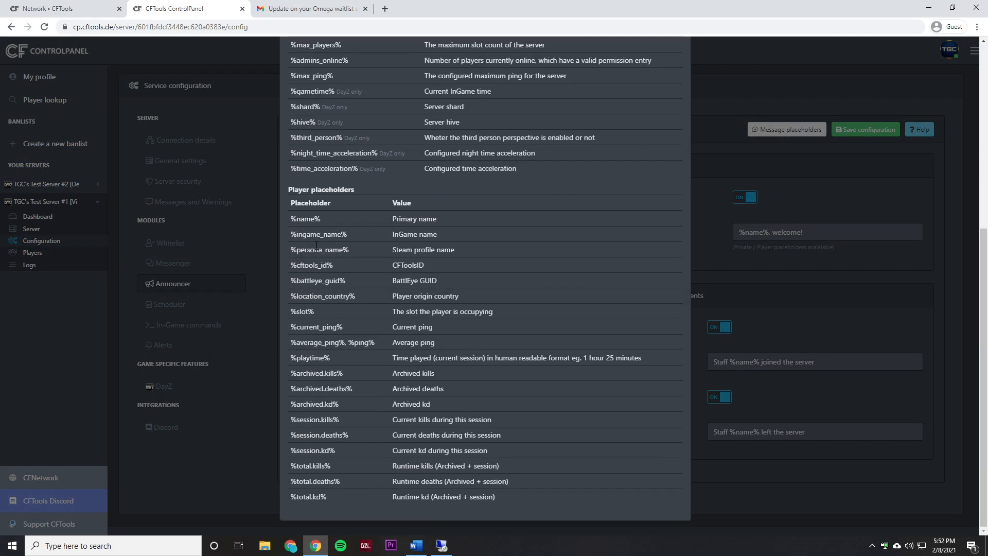
scroll(315, 245, up, 6)
click(796, 350)
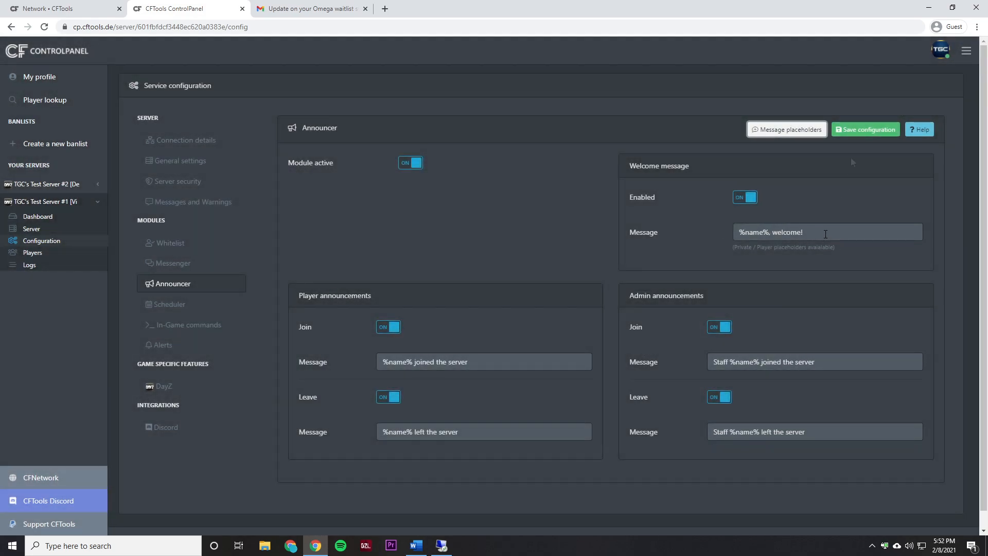
click(860, 135)
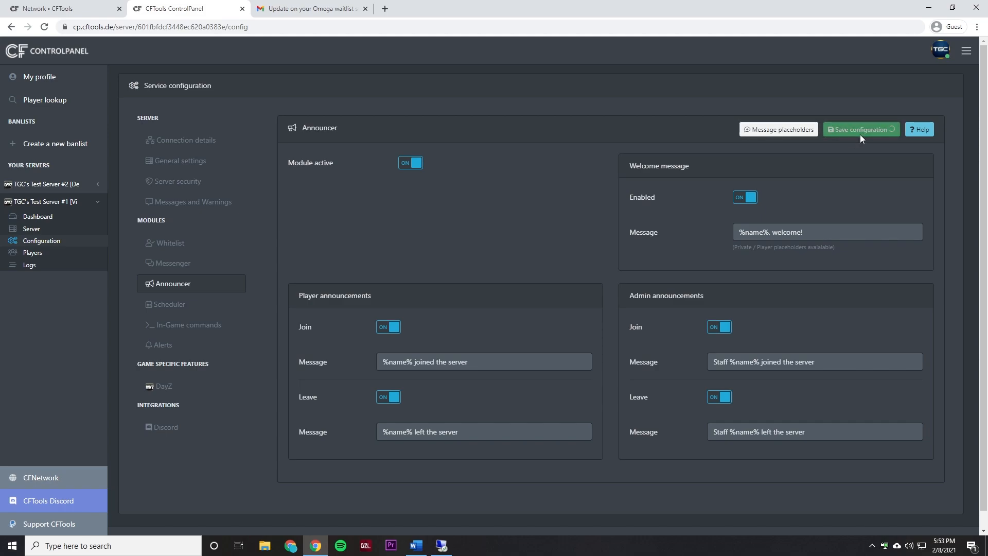
click(176, 307)
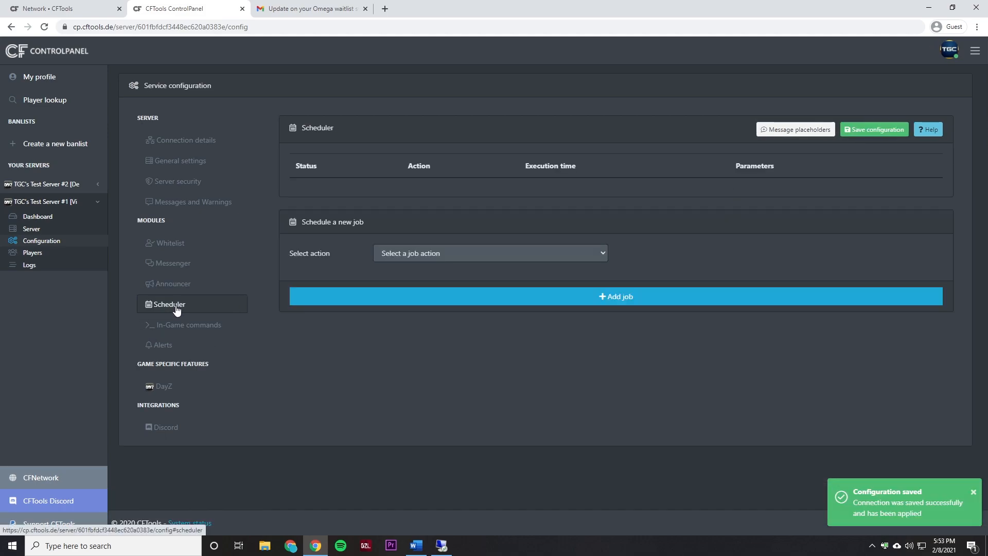
- Choose Reactivate whitelist as the new Scheduler job's action
click(424, 257)
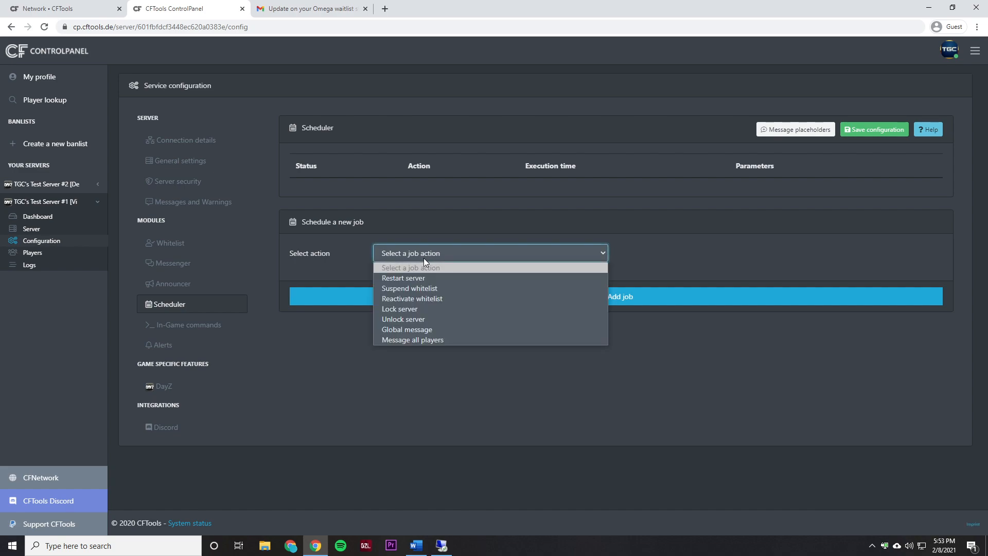
click(424, 249)
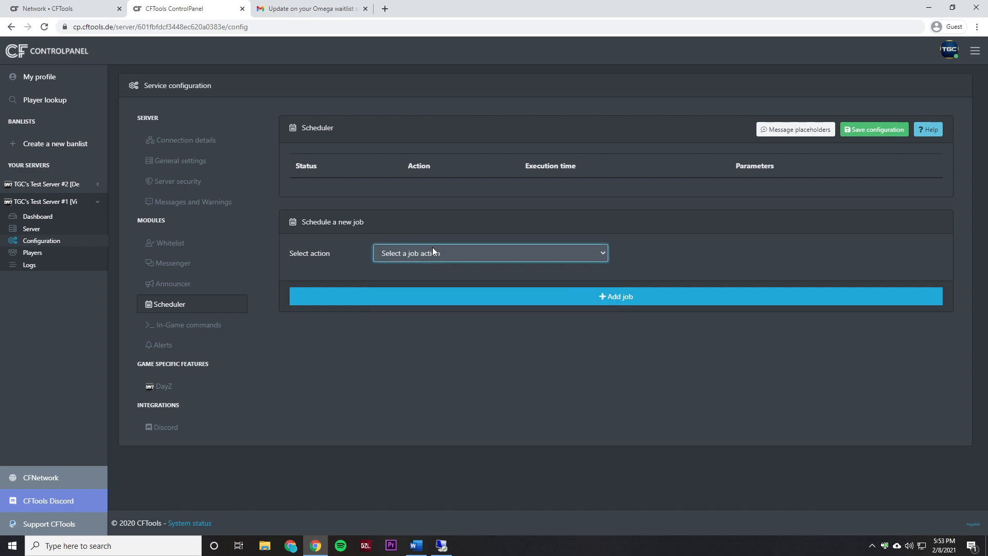
click(418, 254)
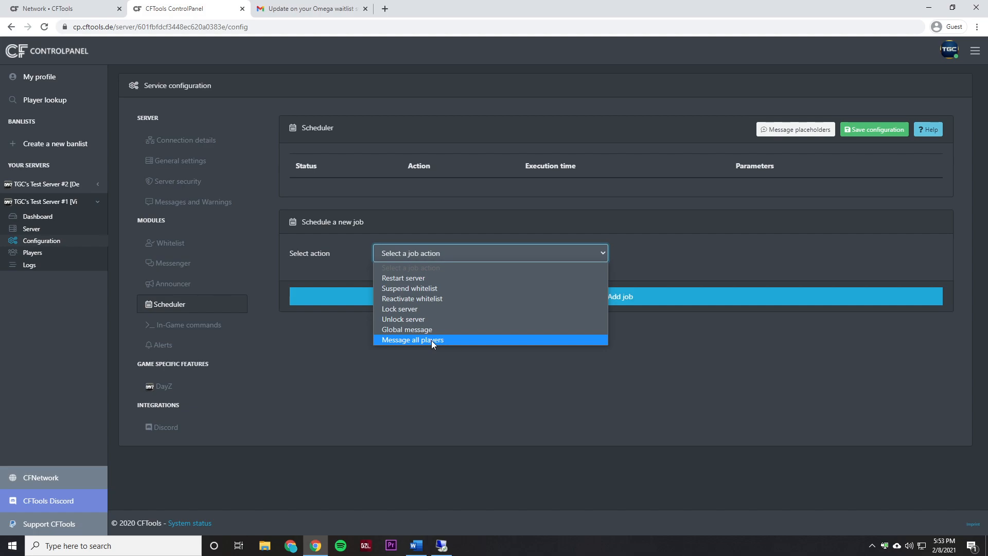
click(454, 301)
click(428, 257)
click(427, 256)
key(Tab)
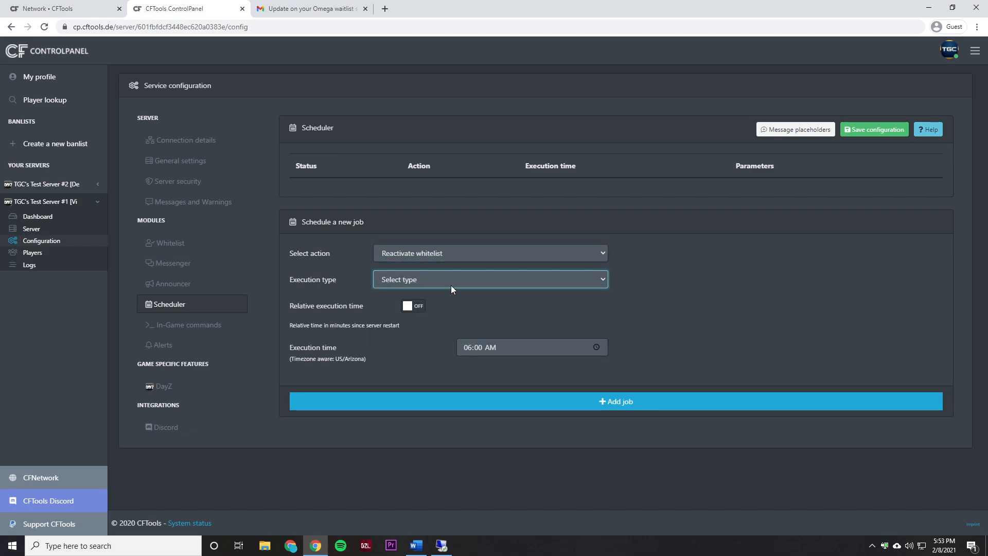
- Set the job to run daily at 0 minutes after restart and add it
click(405, 310)
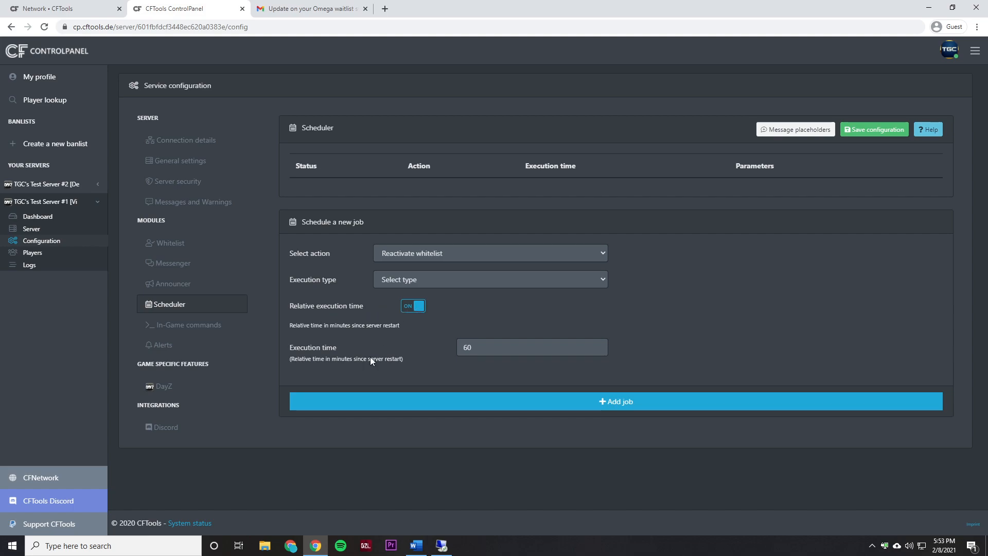
key(Tab)
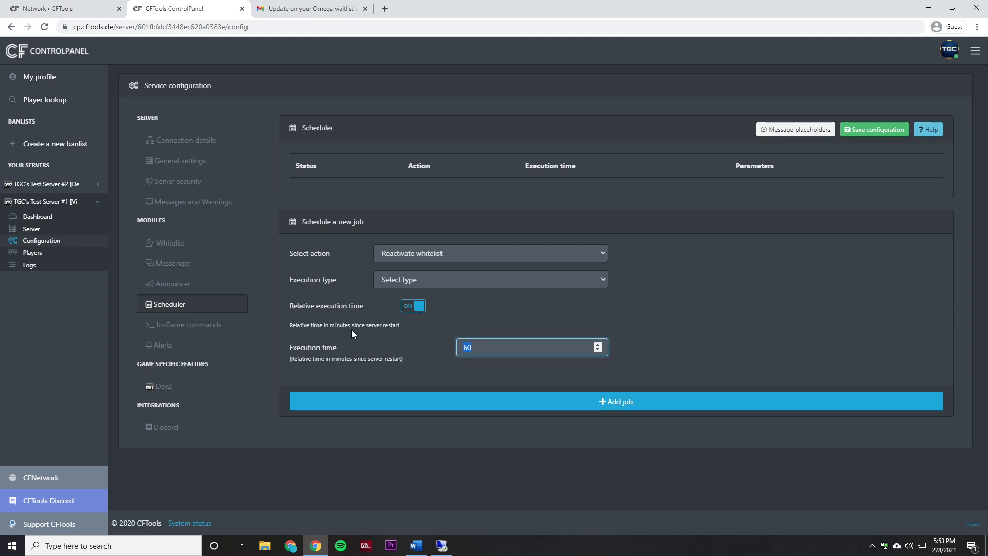
text(0)
click(384, 342)
click(415, 279)
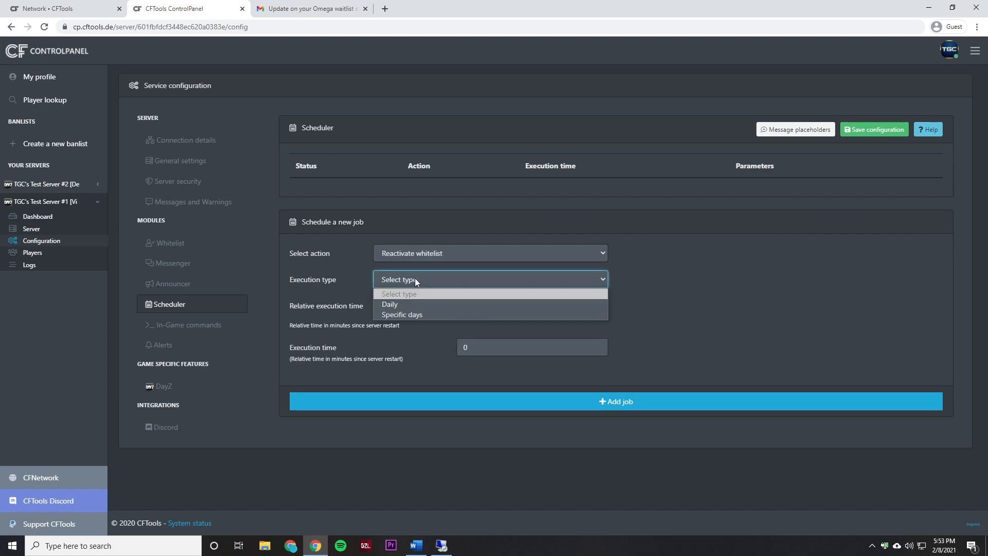
click(413, 306)
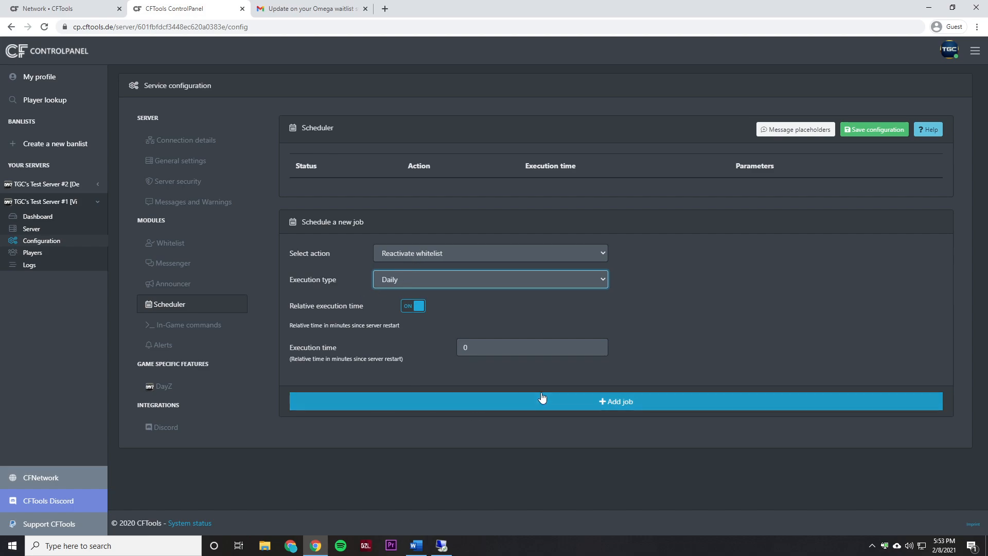
click(616, 403)
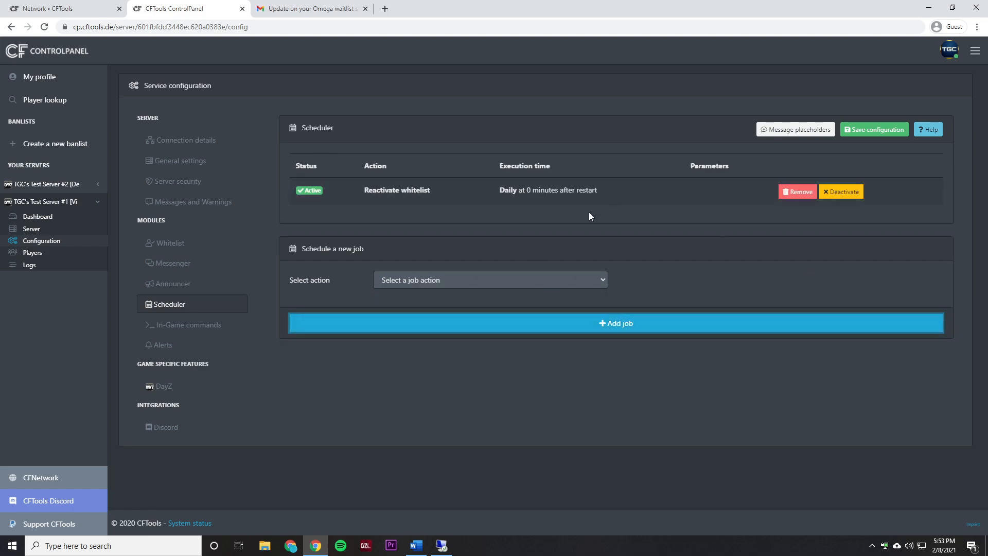
- Add a Suspend whitelist job running daily, 10 minutes relative to server restart
click(438, 286)
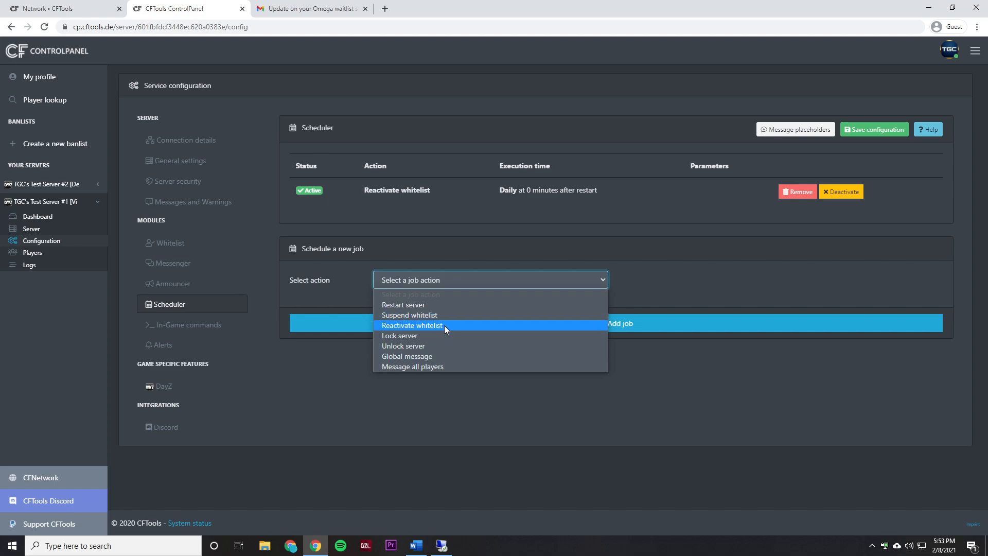
click(447, 314)
click(438, 309)
click(412, 331)
click(413, 333)
double_click(499, 378)
text(10)
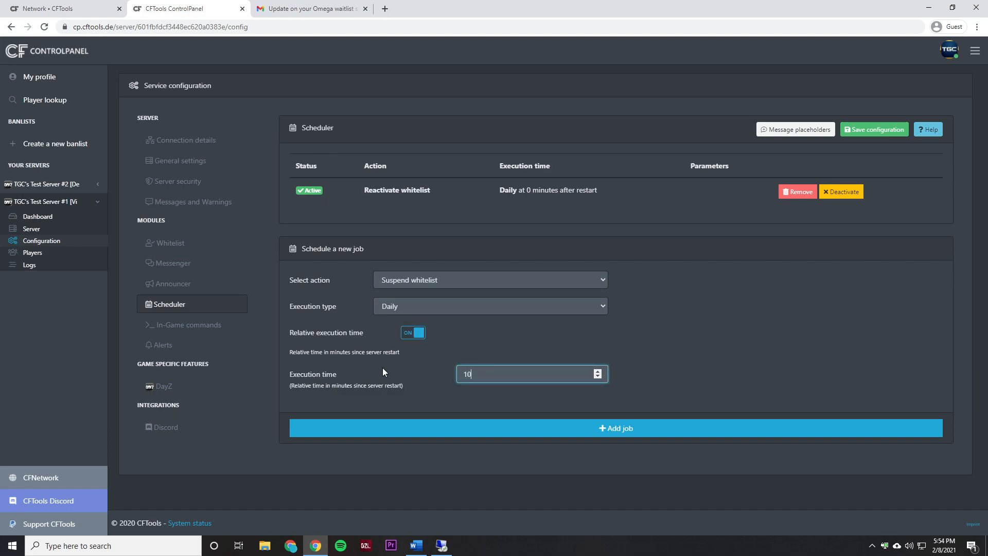
click(656, 435)
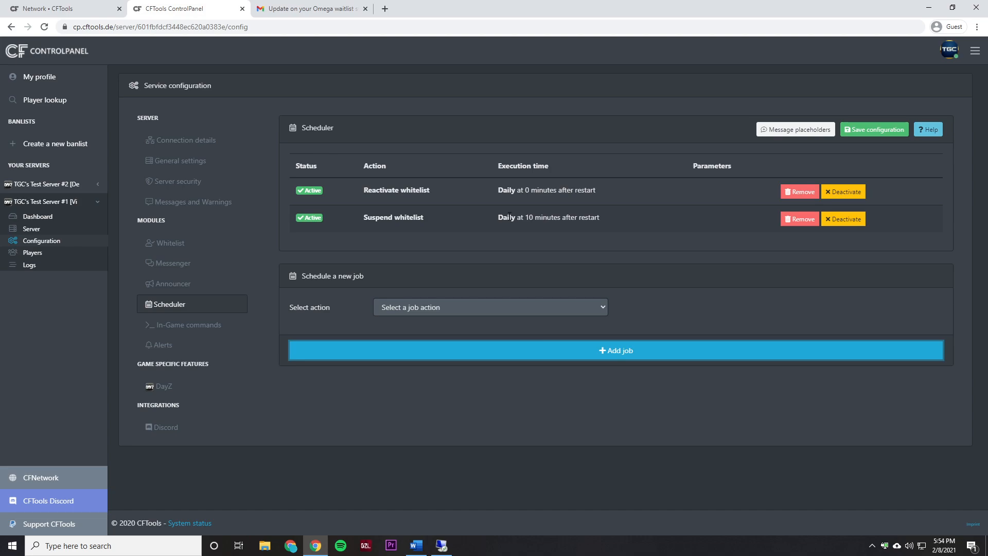
- Pick Restart server as the job action after previewing Lock server and Global message
click(520, 309)
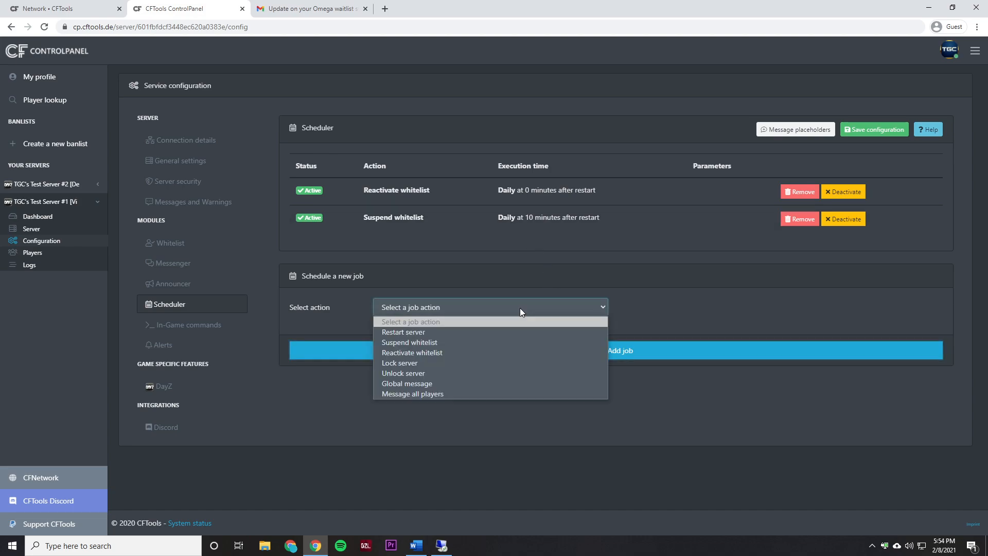
click(508, 363)
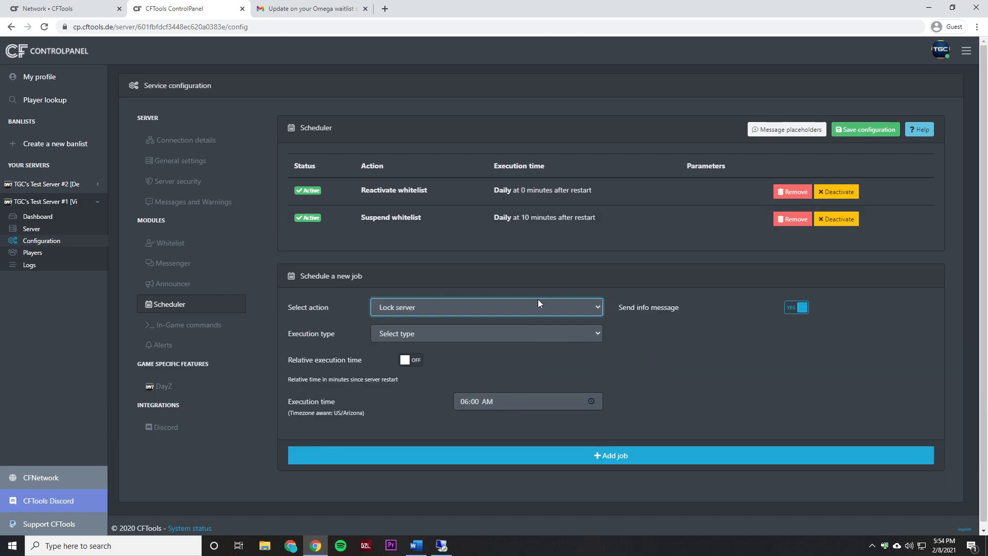
click(449, 298)
click(446, 362)
click(449, 304)
click(435, 381)
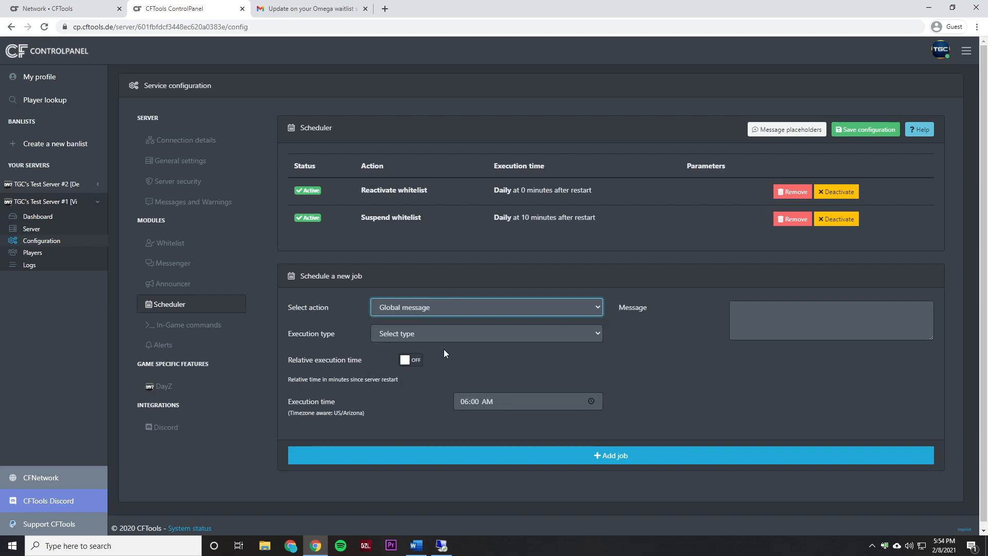
click(736, 320)
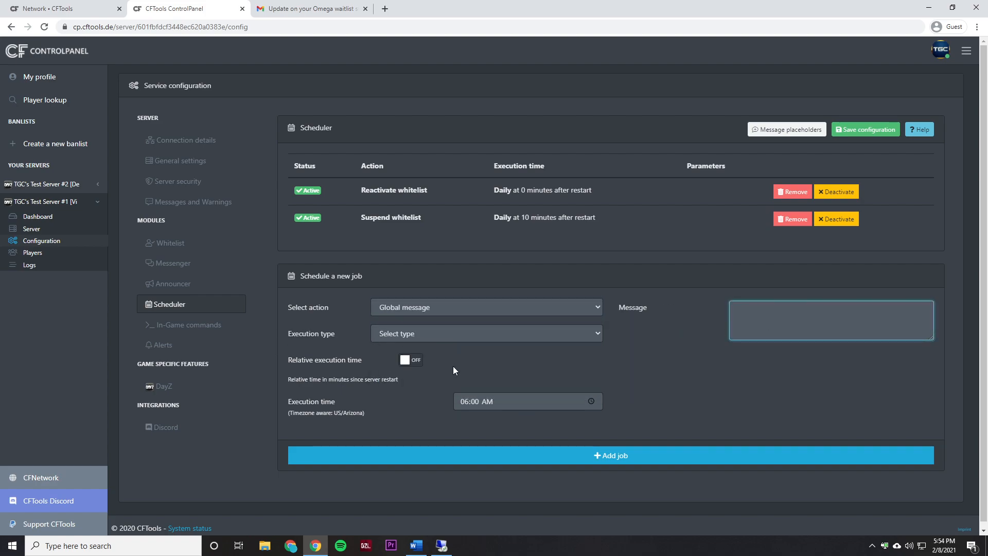
click(507, 310)
click(425, 333)
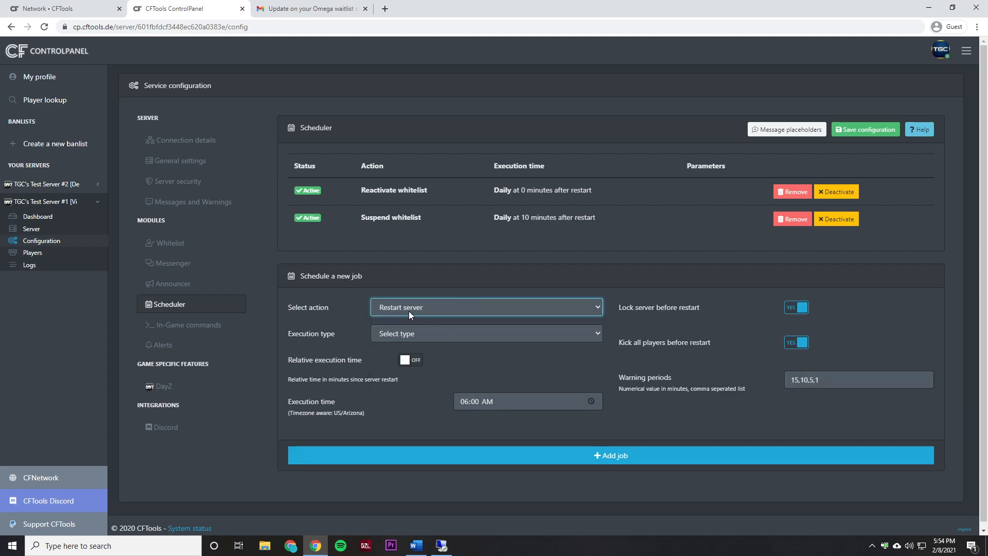
- Make the restart run daily with a relative execution time of 360 minutes
click(441, 342)
click(437, 354)
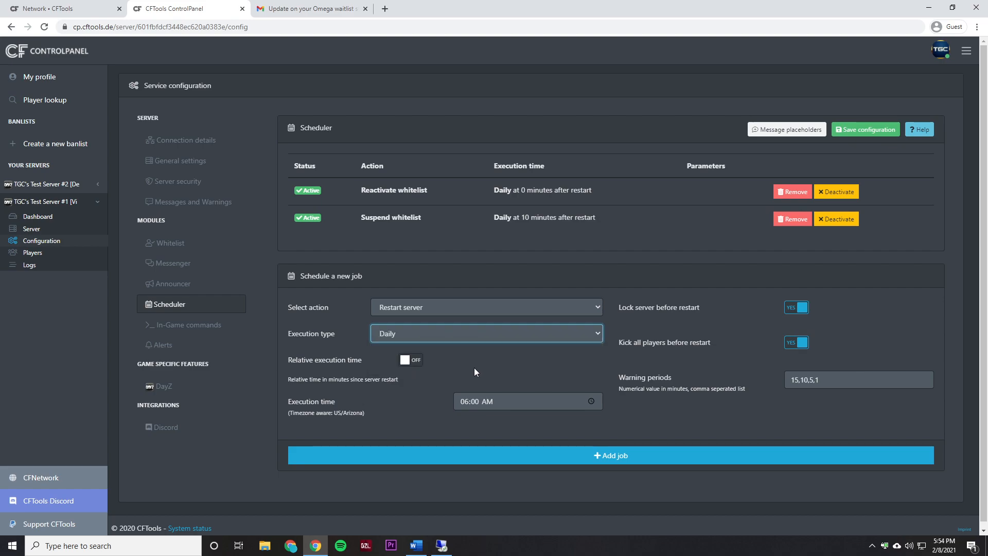
click(411, 362)
click(412, 363)
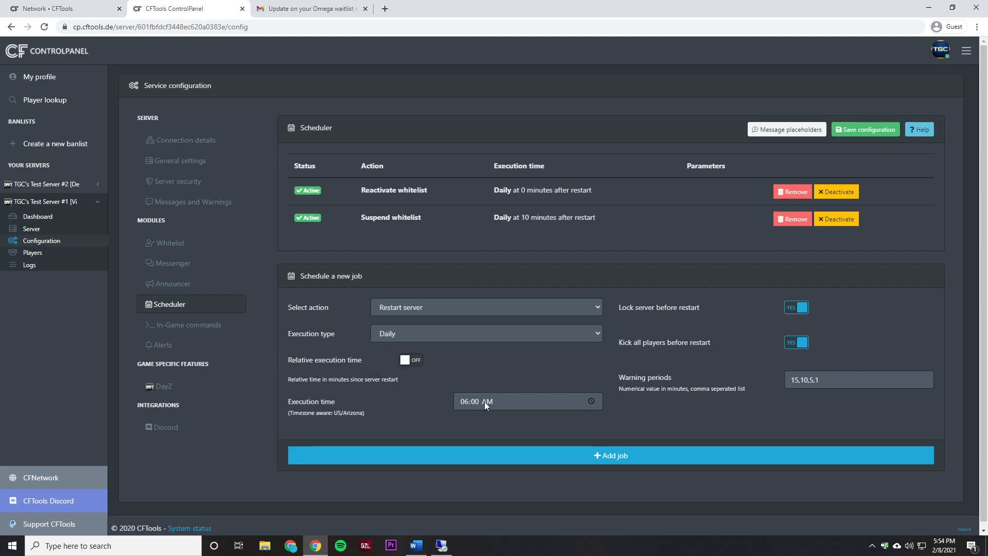
click(411, 361)
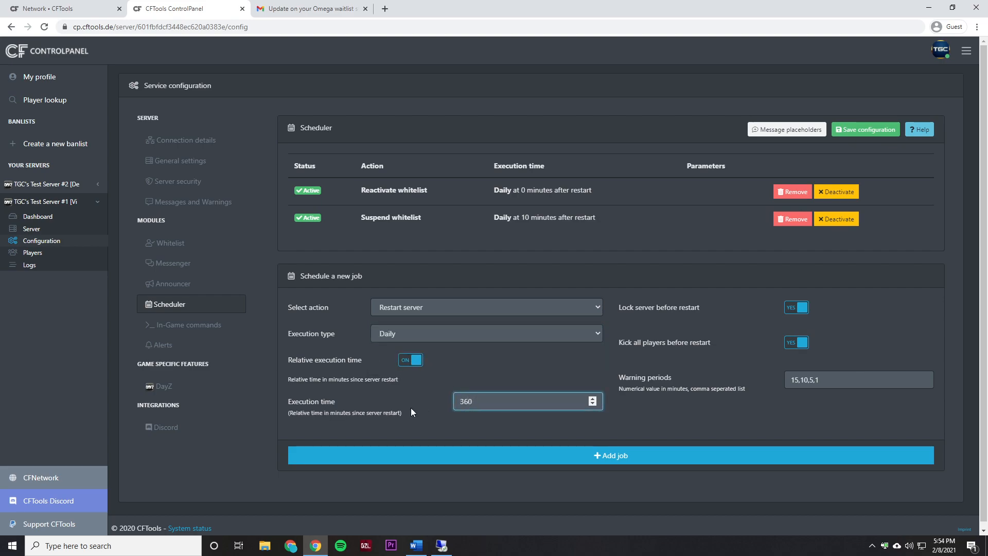
drag(495, 403, 387, 402)
click(536, 404)
- Keep warning periods 15,10,5,1 and add the Restart job with lock and kick-all
click(838, 382)
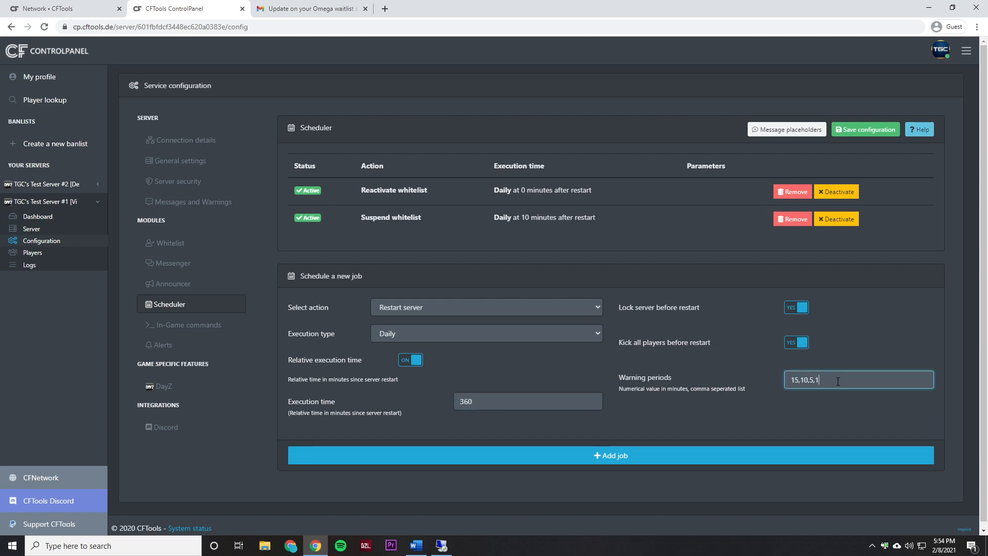
drag(838, 383, 750, 381)
click(824, 381)
click(492, 399)
double_click(495, 400)
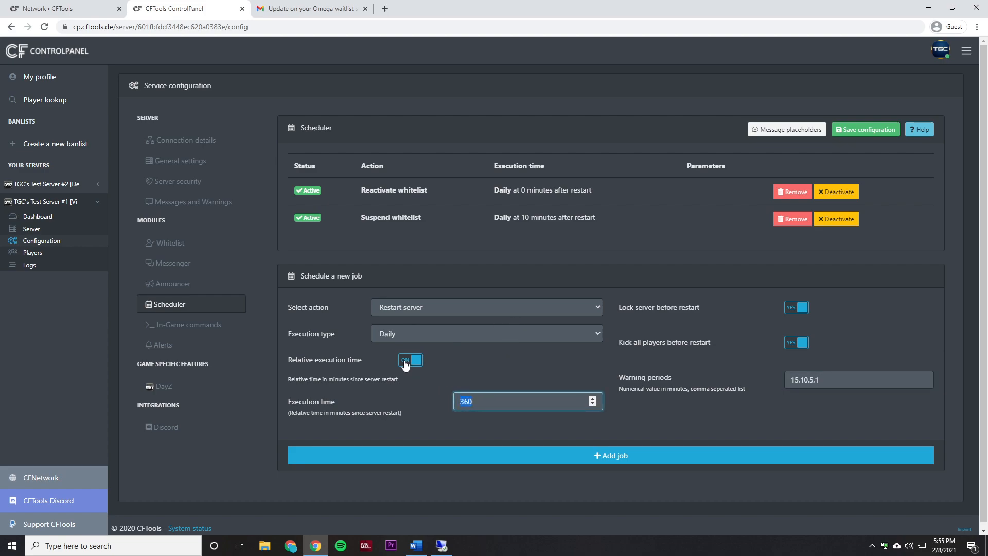
click(405, 361)
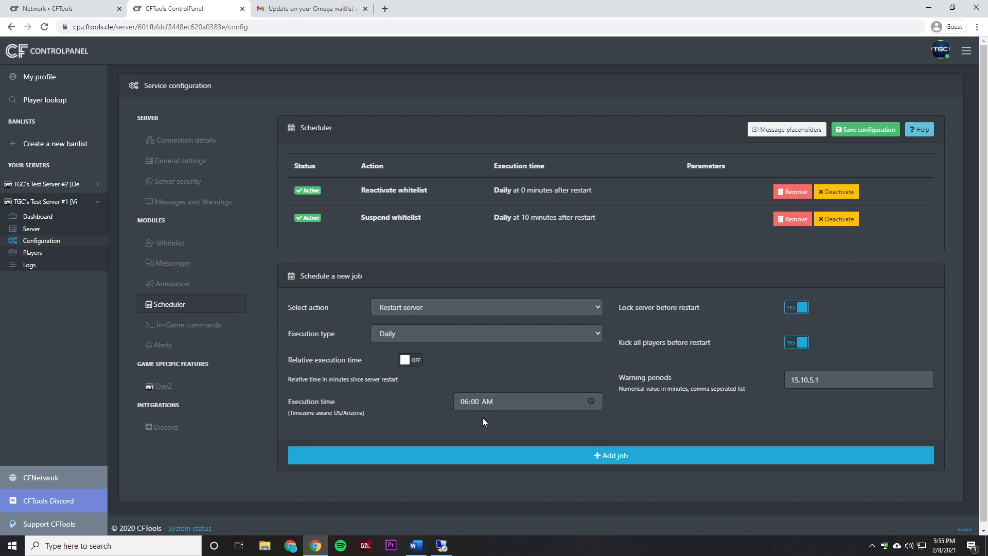
click(405, 360)
double_click(507, 405)
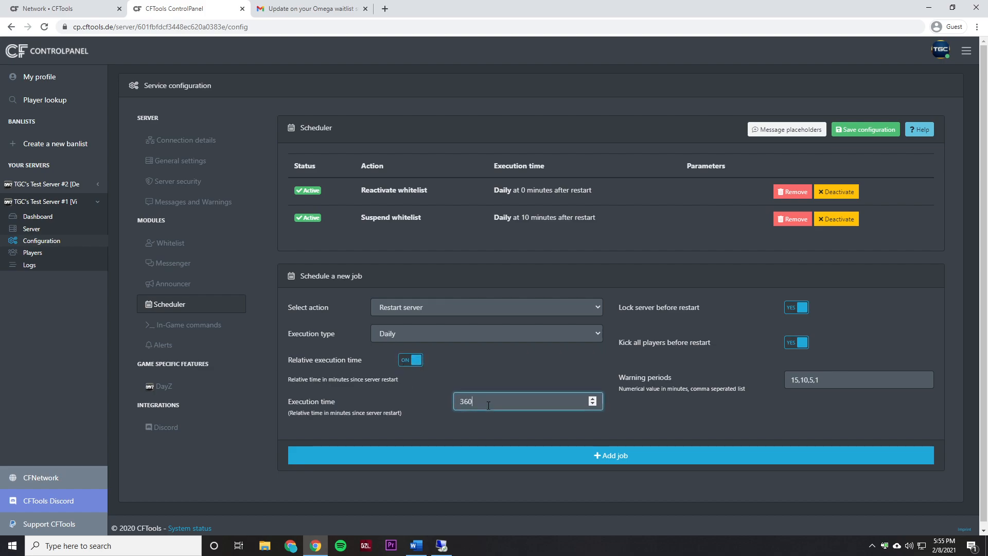
click(650, 455)
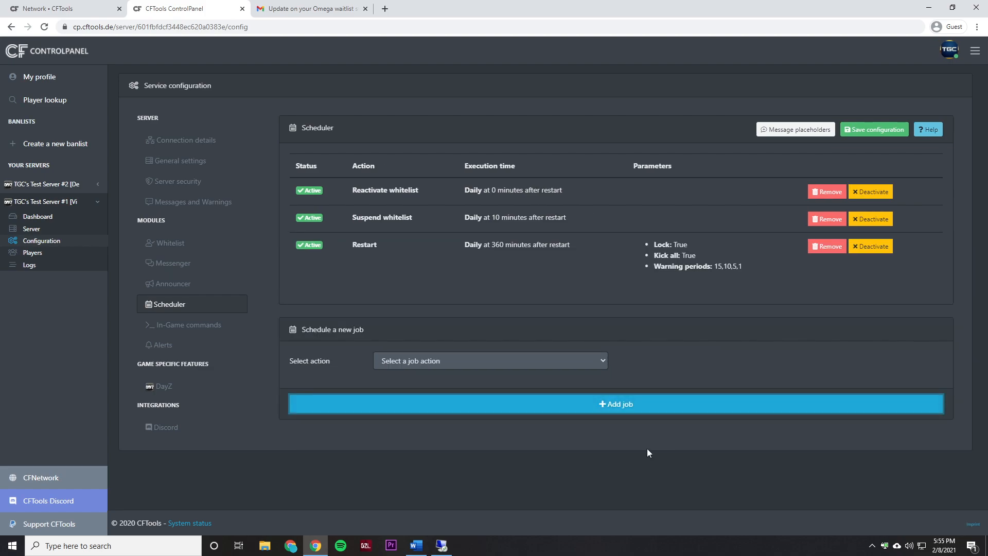
- Remove all three scheduled jobs from the Scheduler list
click(864, 252)
click(875, 221)
click(871, 195)
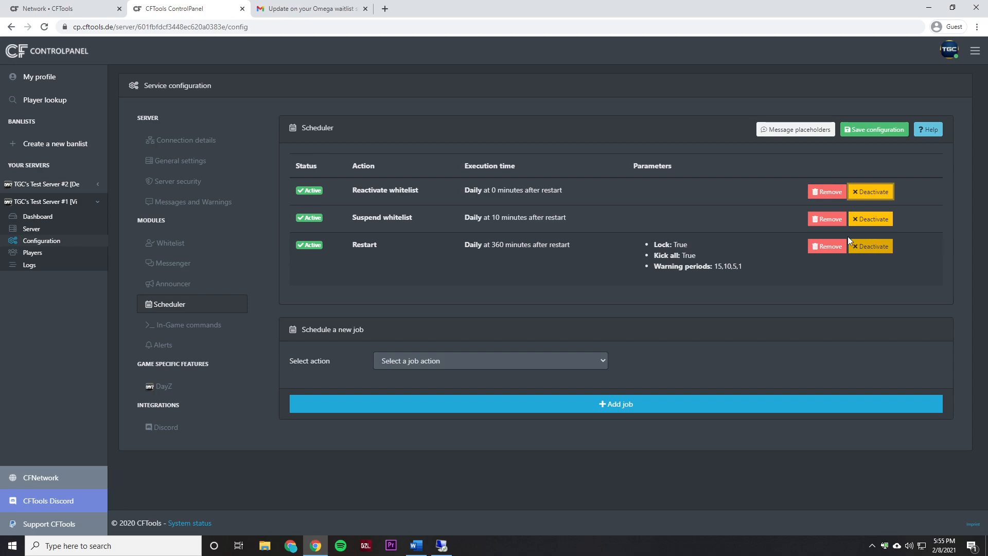
click(823, 194)
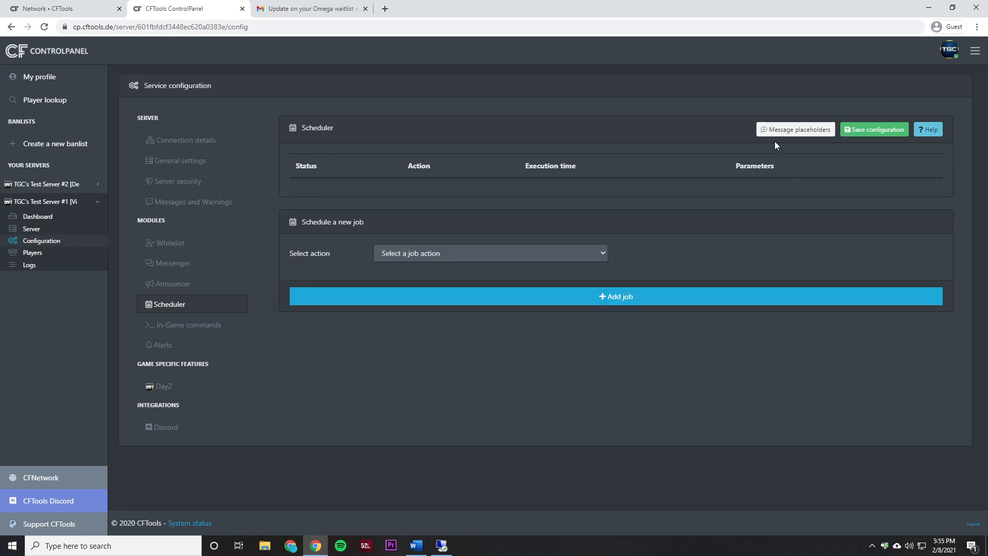
- Save the now-empty Scheduler configuration and look over the Scheduler help
click(881, 135)
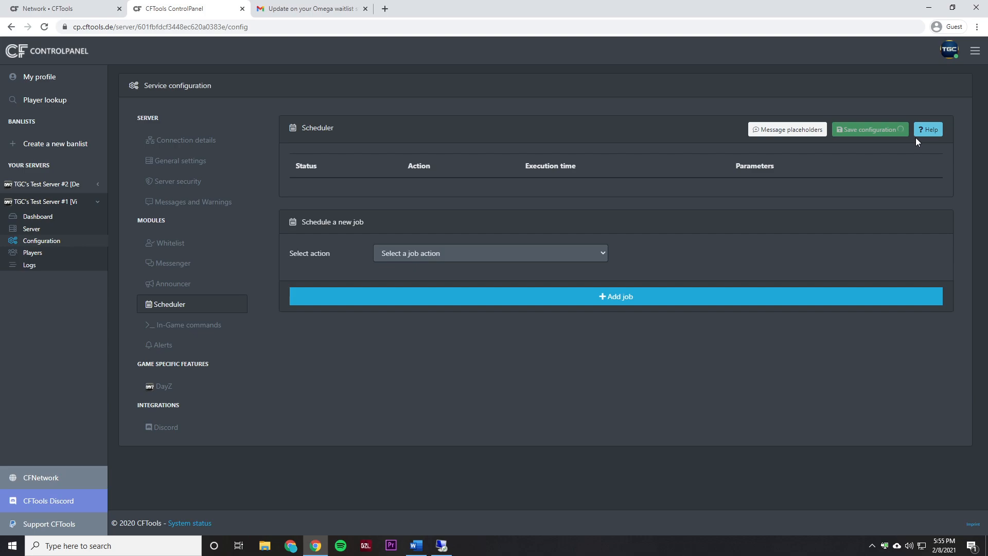
click(928, 131)
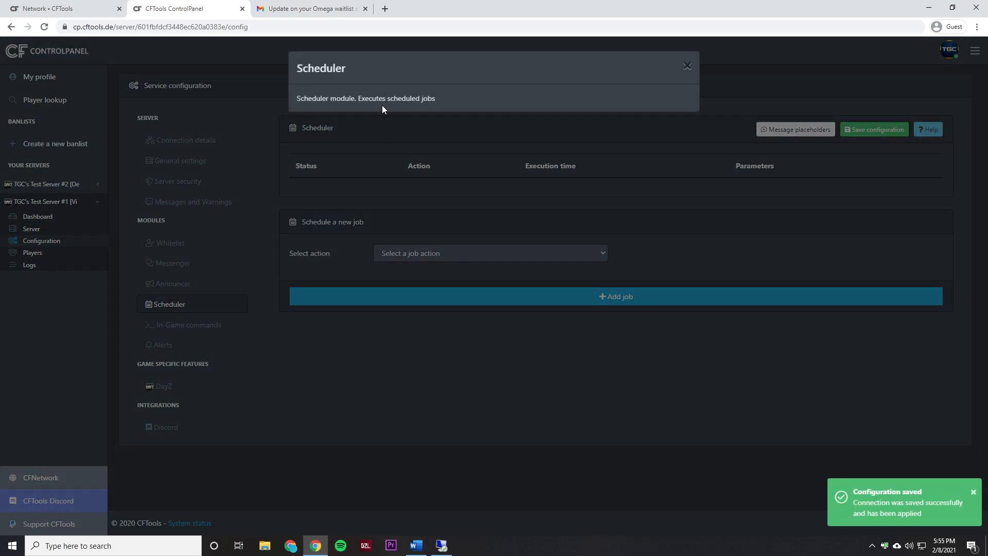
click(510, 154)
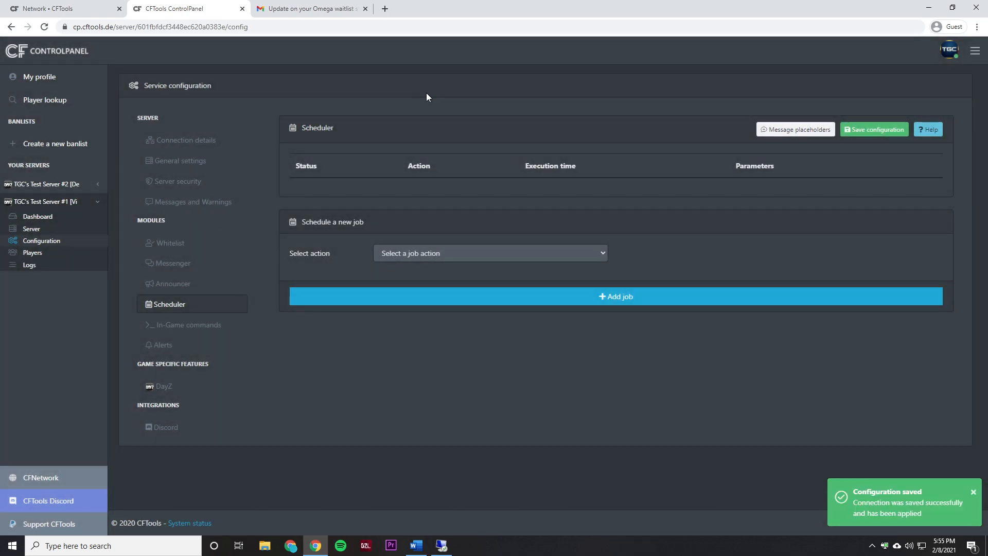
- On the In-Game commands page, try the Say server predefined message, Kick all players and Lock server actions
click(186, 326)
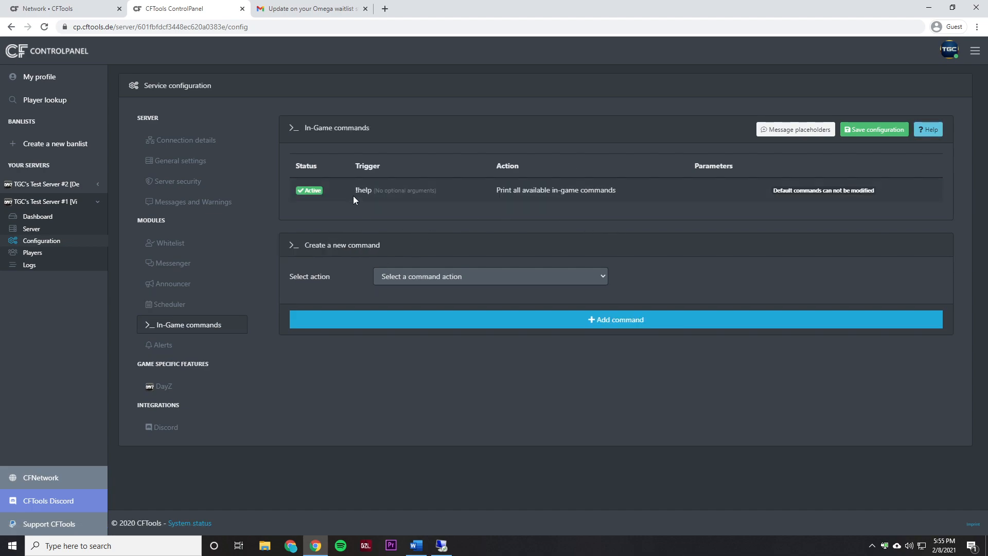
click(423, 278)
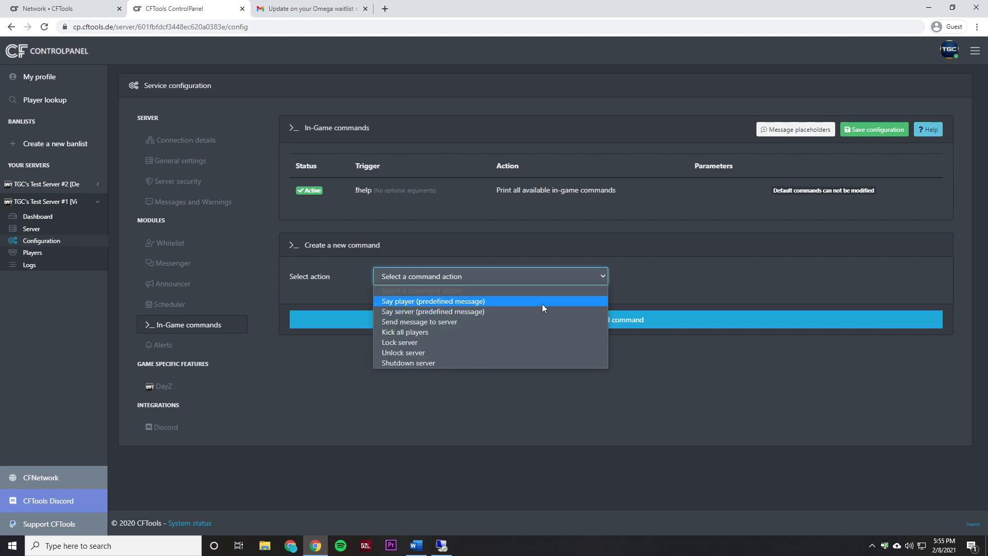
click(490, 312)
key(Tab)
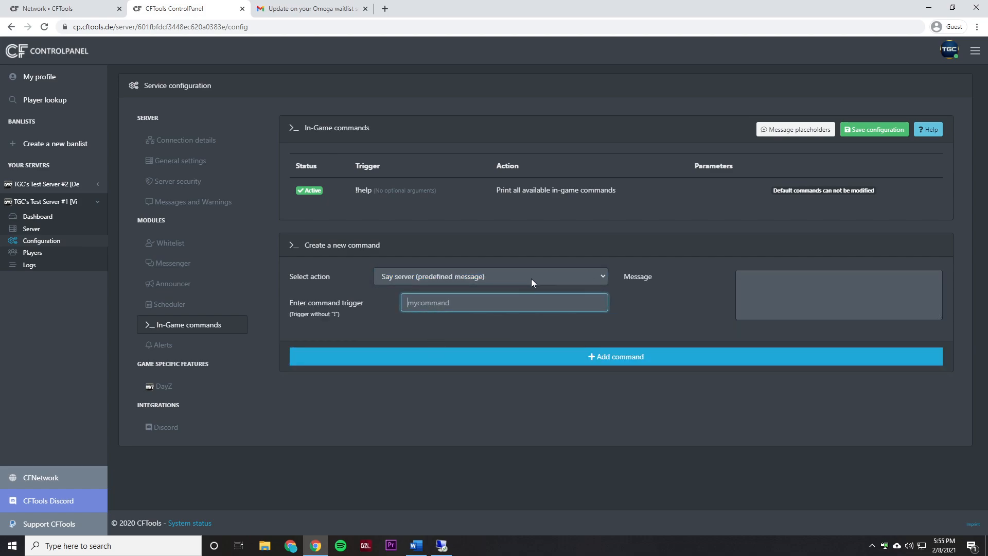
click(531, 279)
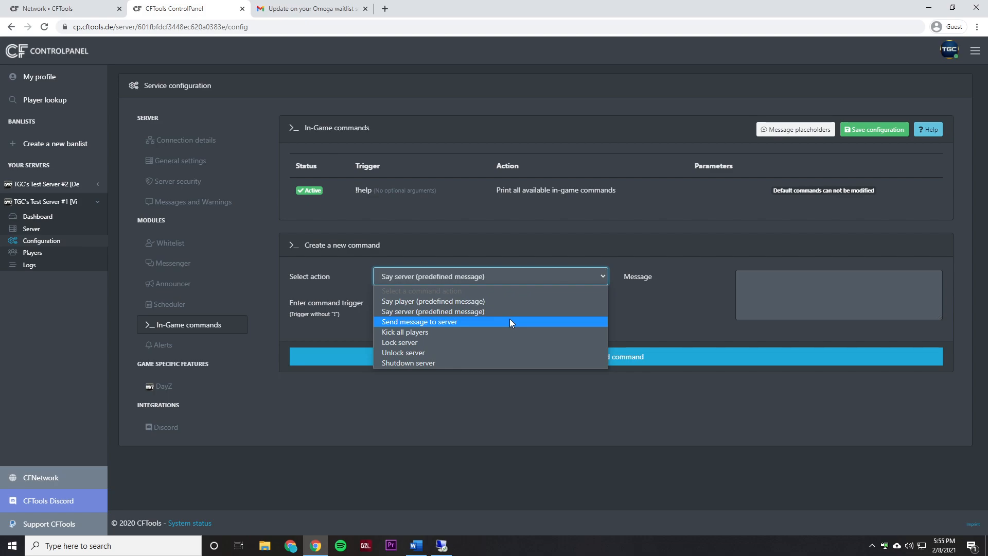
click(511, 333)
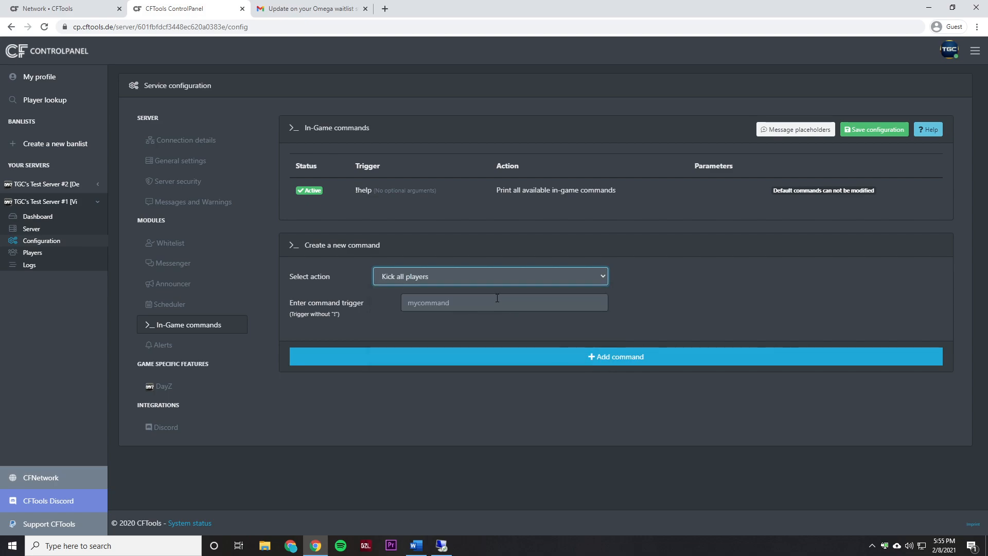
click(471, 275)
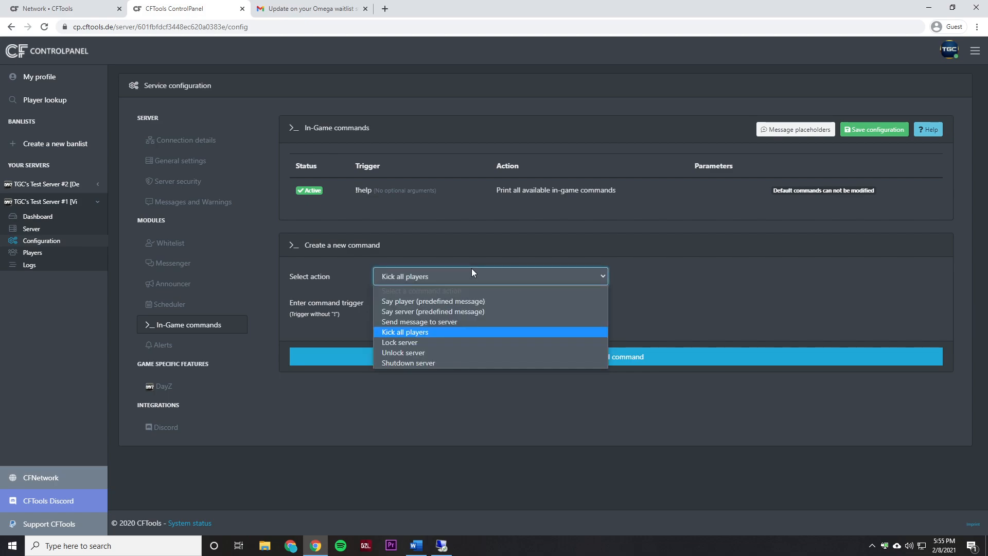
click(467, 341)
- Try Unlock server and Shutdown server, then settle on Say player (predefined message) and focus the trigger field
click(471, 278)
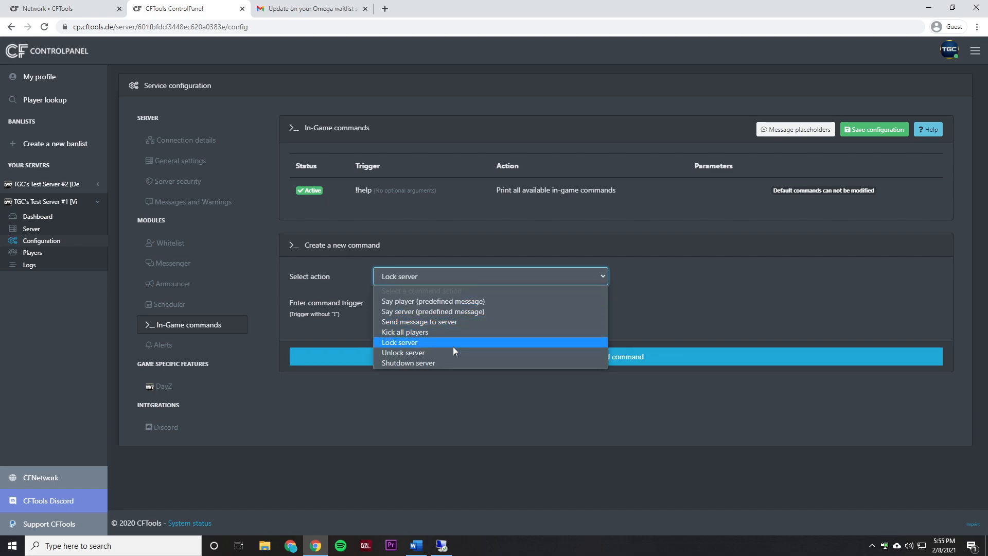
click(452, 352)
click(450, 275)
click(440, 363)
click(459, 275)
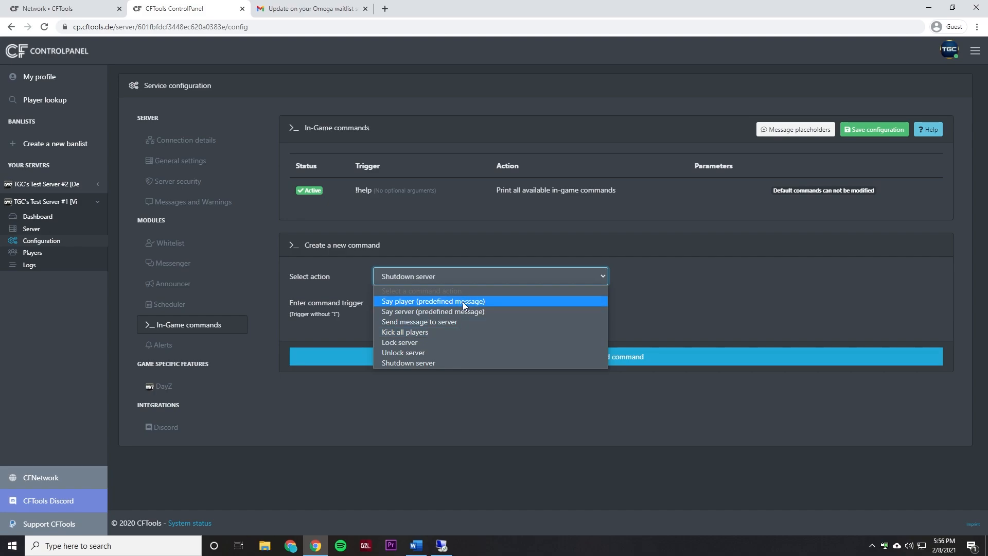
click(447, 301)
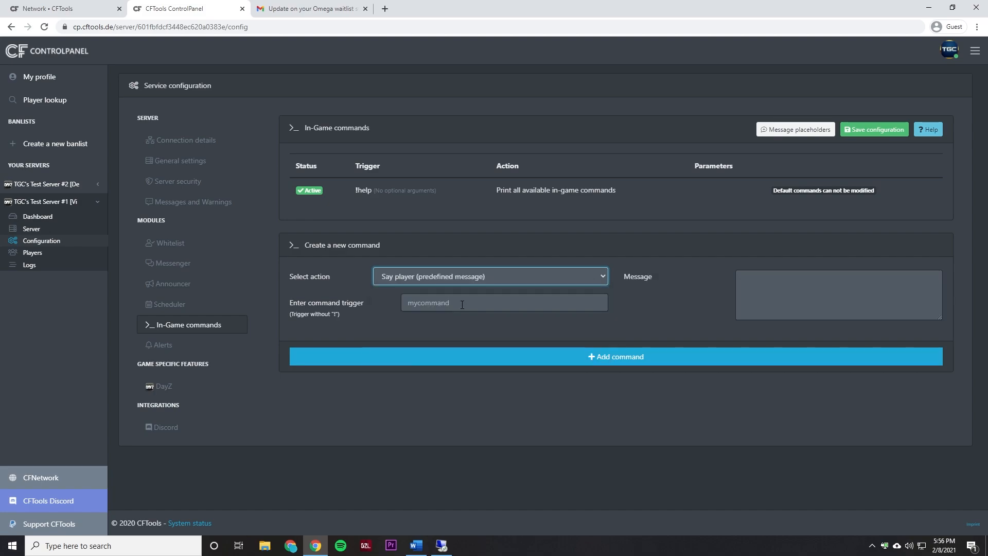
click(482, 304)
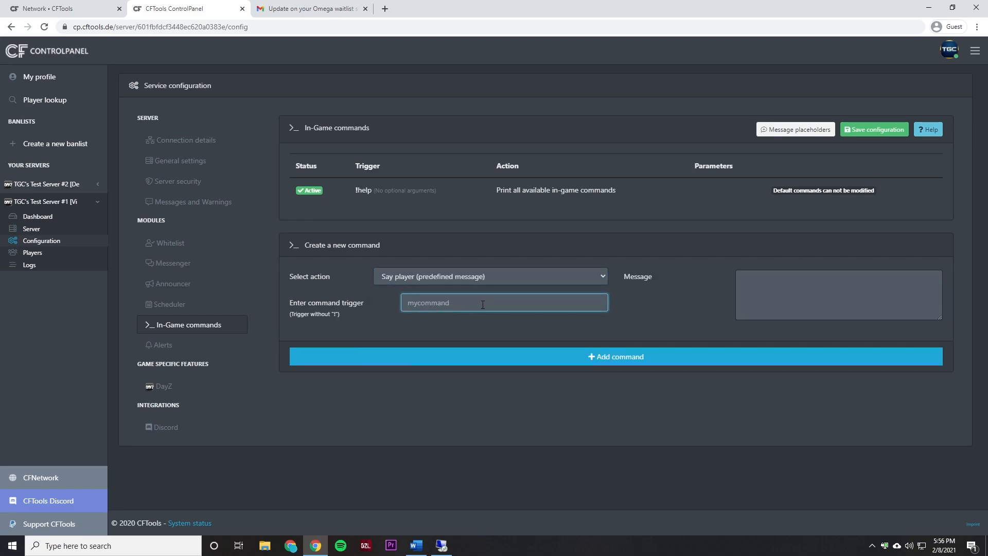
- Set the trigger to !players and begin the reply 'There is %players% out of'
text(!players)
click(774, 307)
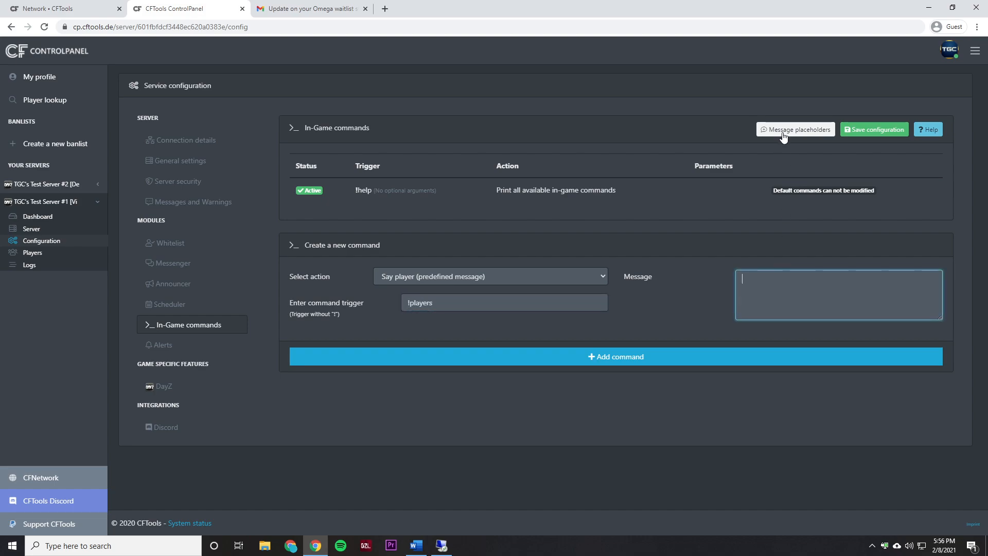
click(789, 130)
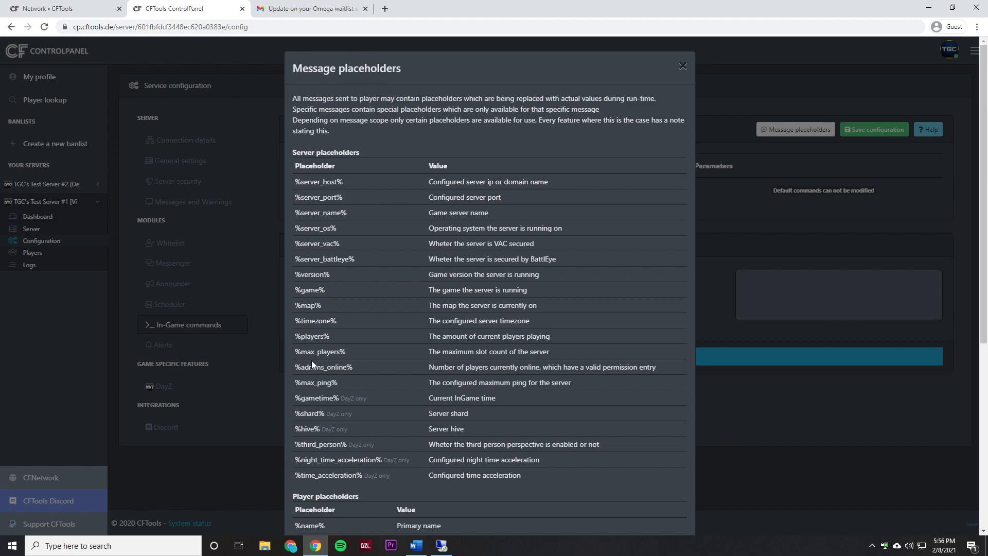
drag(329, 337, 296, 336)
key(ctrl+c)
click(751, 295)
click(821, 294)
text(There is)
key(ctrl+v)
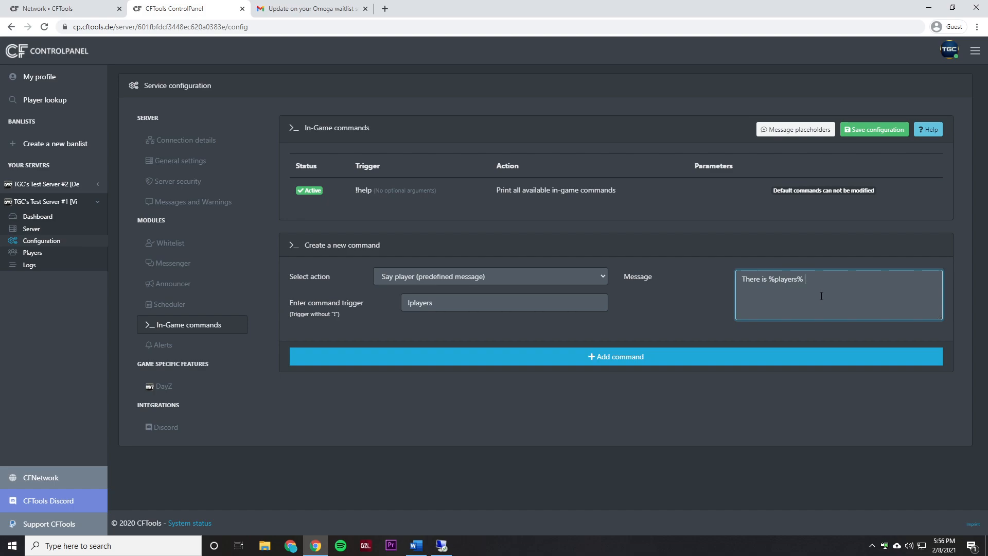
text(out of)
- Complete the reply with %max_players% and ' on the server.'
click(795, 130)
triple_click(313, 356)
key(ctrl+c)
click(862, 284)
click(865, 284)
key(ctrl+v)
key(BackSpace)
text(% on the server.)
- Add the !players command, save the in-game commands configuration, and go to the Alerts settings
click(659, 363)
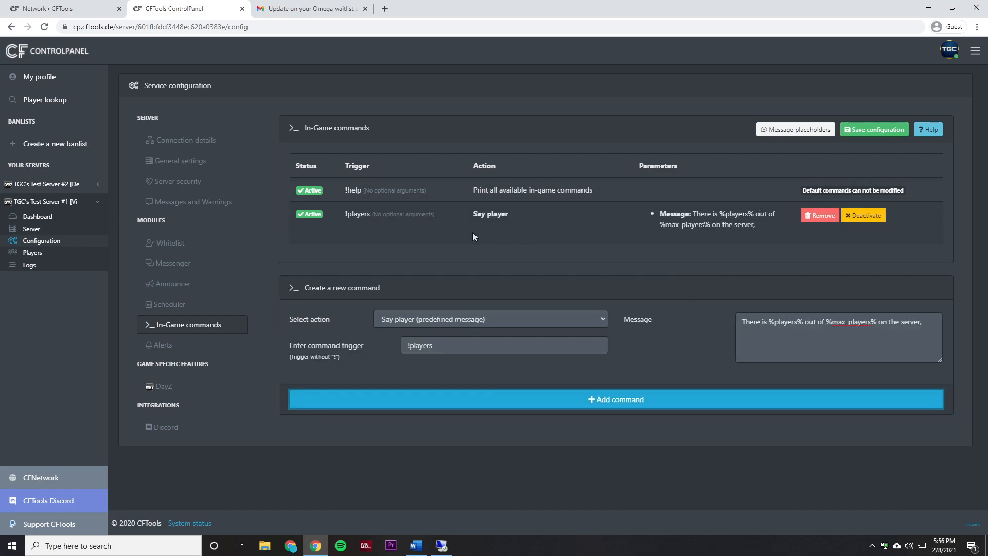
click(484, 323)
click(469, 323)
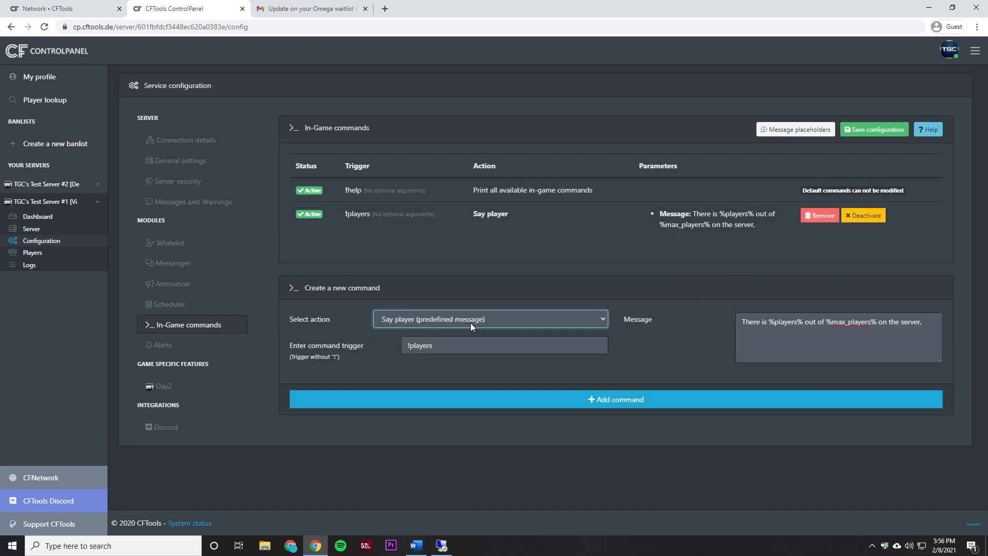
click(873, 129)
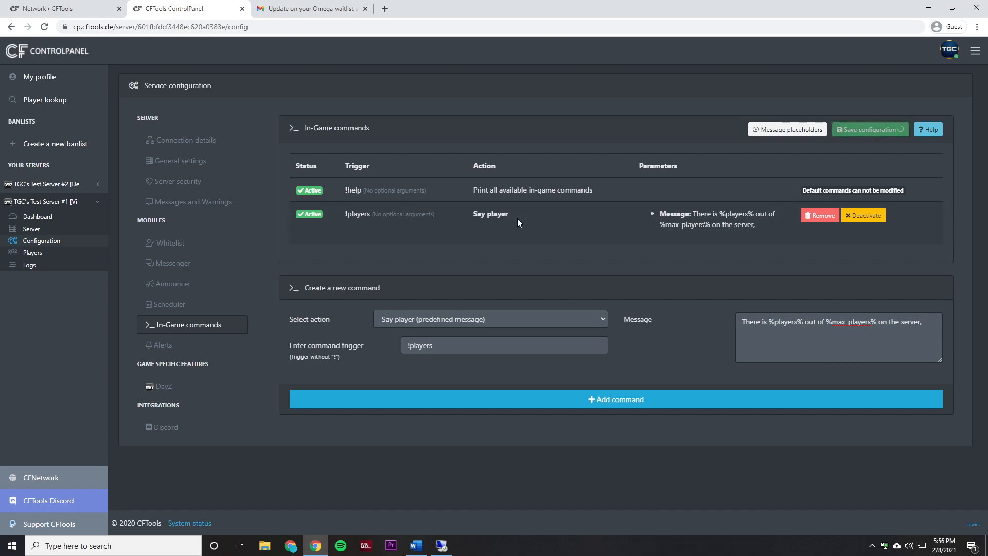
click(474, 319)
click(495, 321)
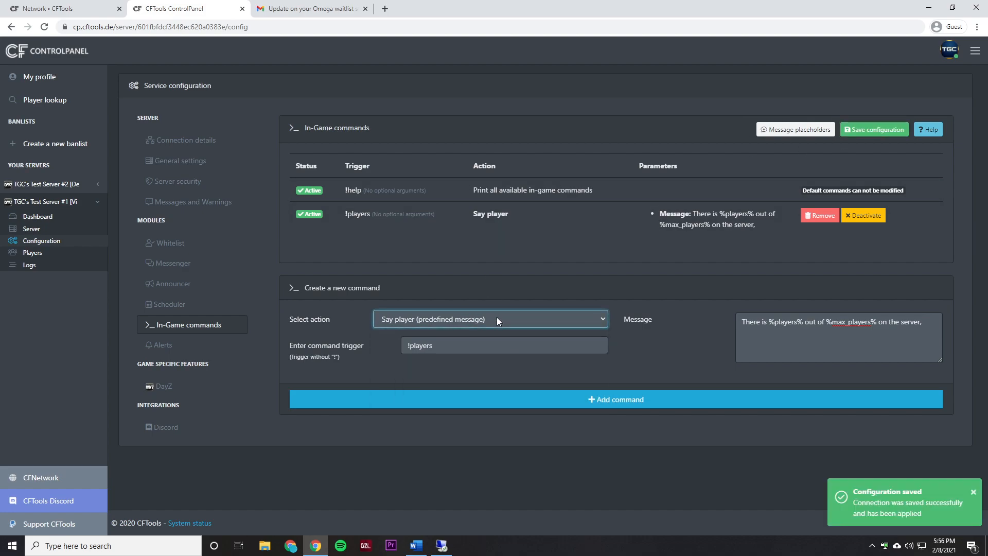
click(219, 350)
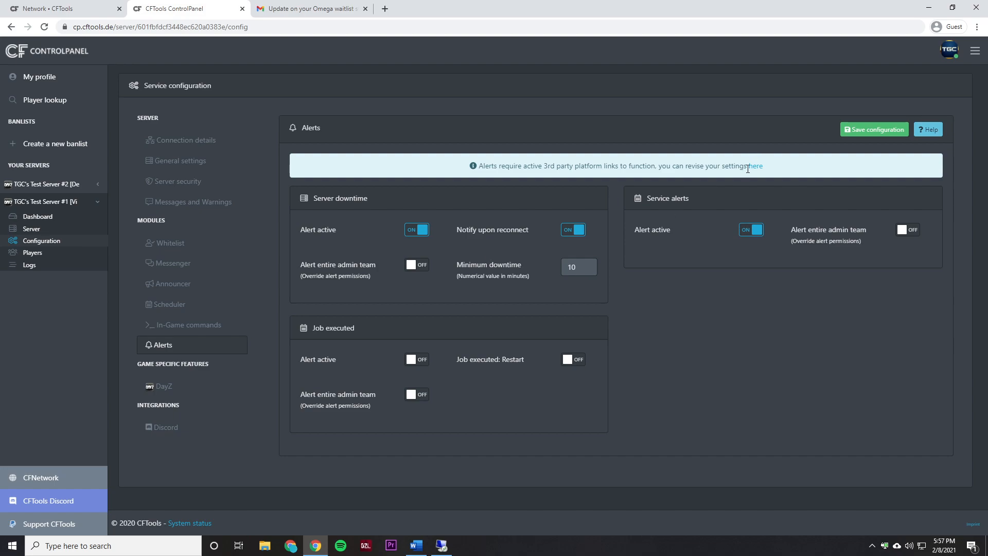
- Activate the DayZ module with the 'Survivor' name kick enabled, then show the Discord integration page
click(209, 387)
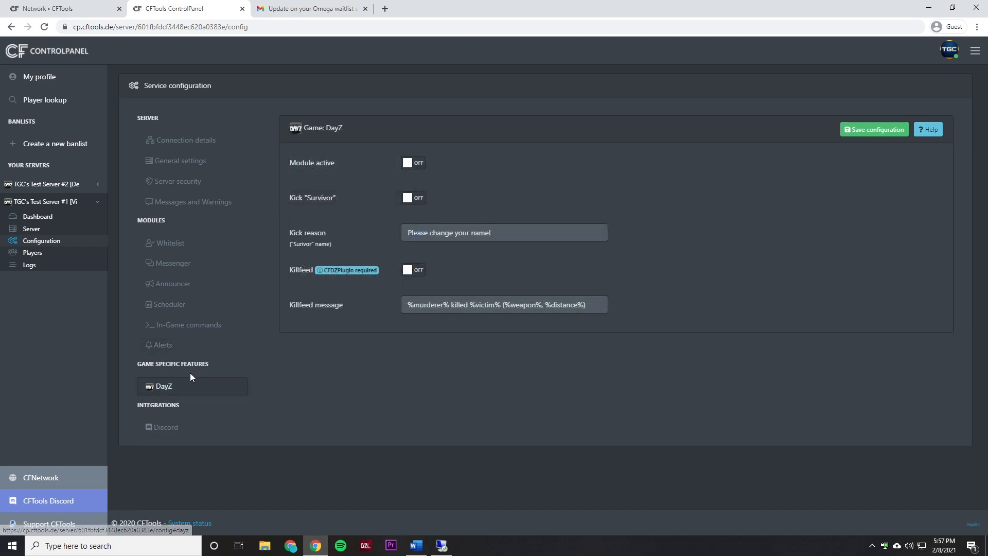
click(419, 163)
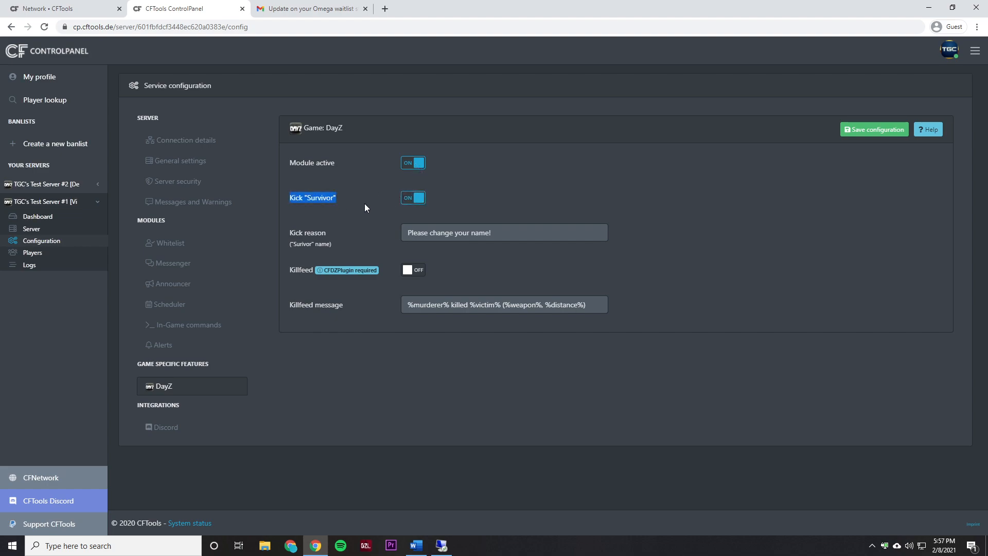
click(462, 200)
click(508, 233)
key(ctrl+a)
click(609, 260)
click(188, 426)
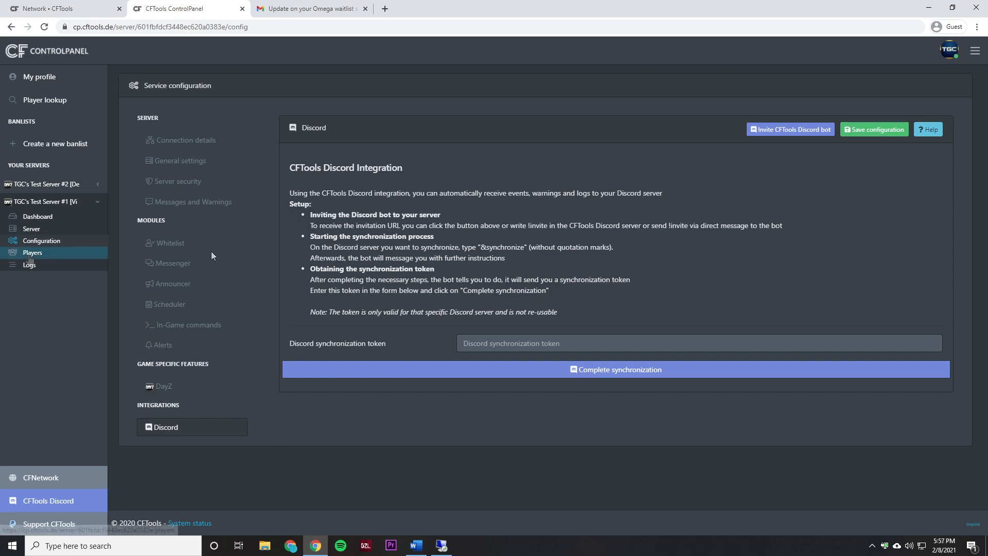
- Leave unsaved and browse the server's Admins, Bans, Whitelist and Priority lists
click(33, 252)
click(543, 85)
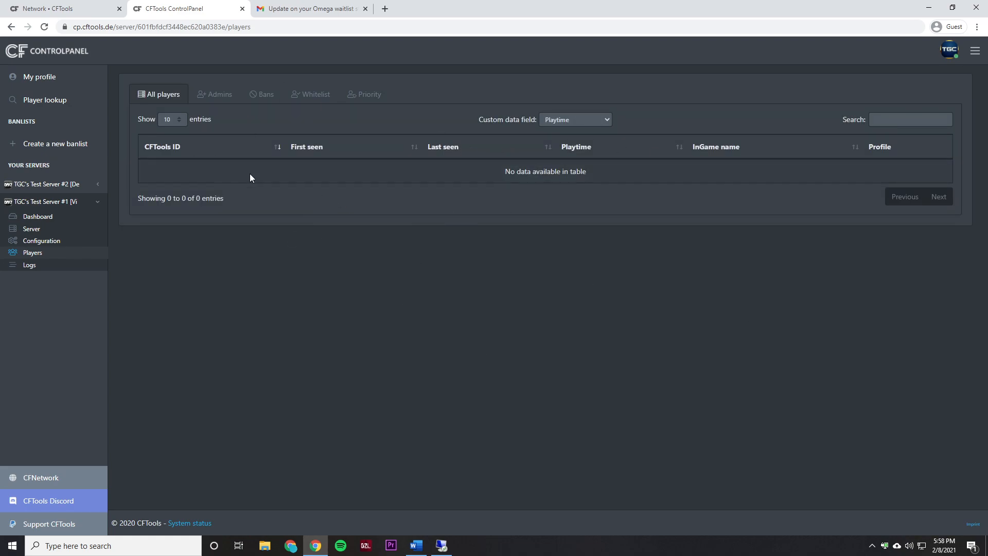
click(216, 95)
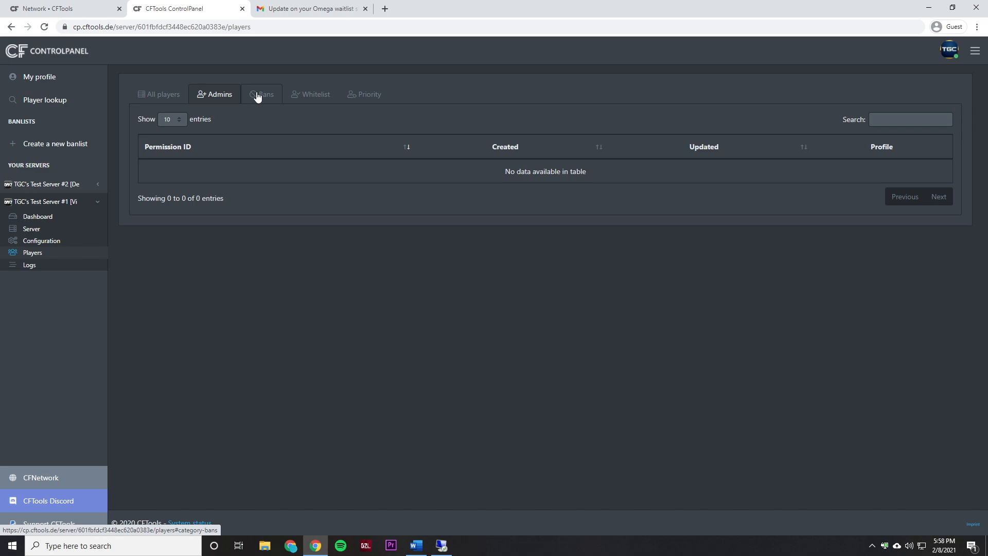
click(258, 97)
click(307, 94)
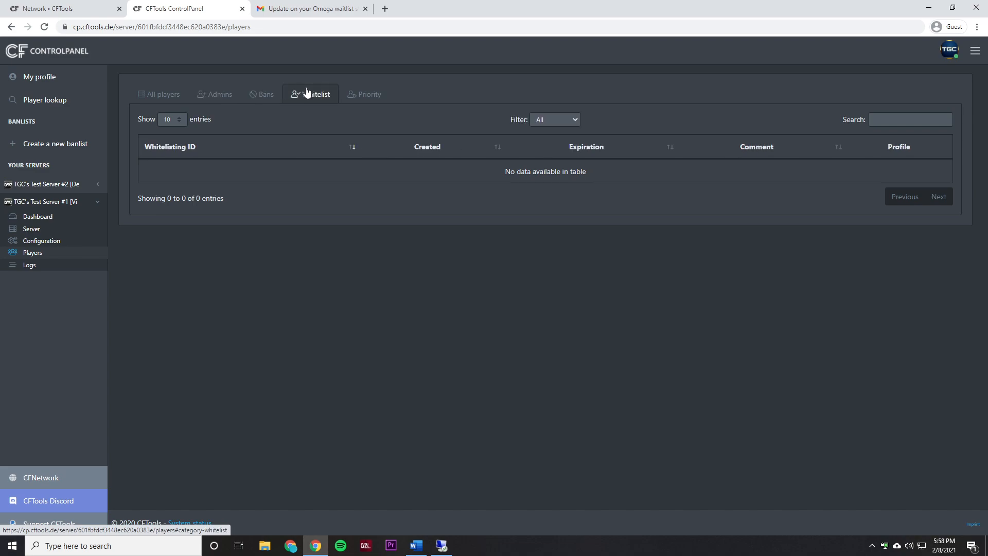
click(375, 95)
double_click(212, 172)
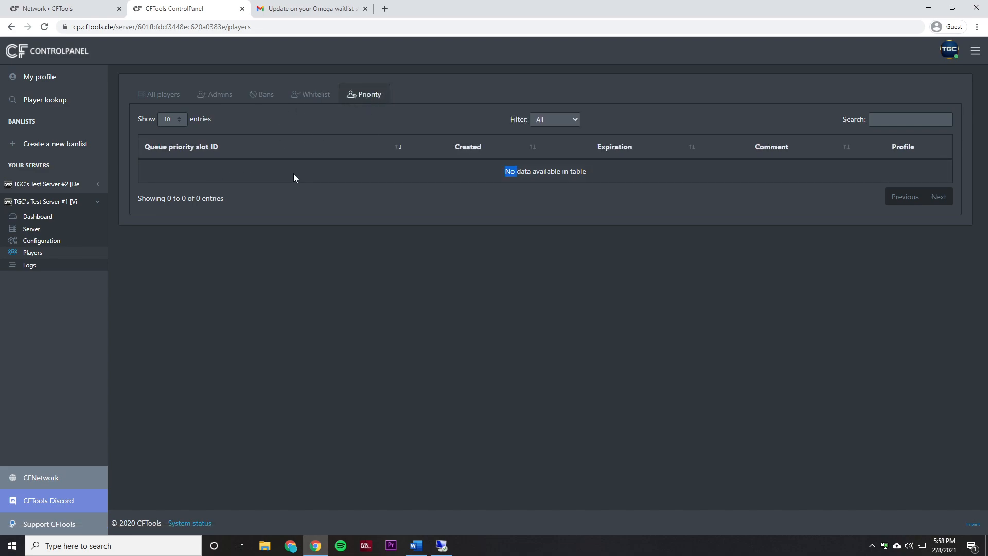
triple_click(440, 176)
- Browse both pages of the audit trail and the RCon logs, ending on my own profile
click(31, 265)
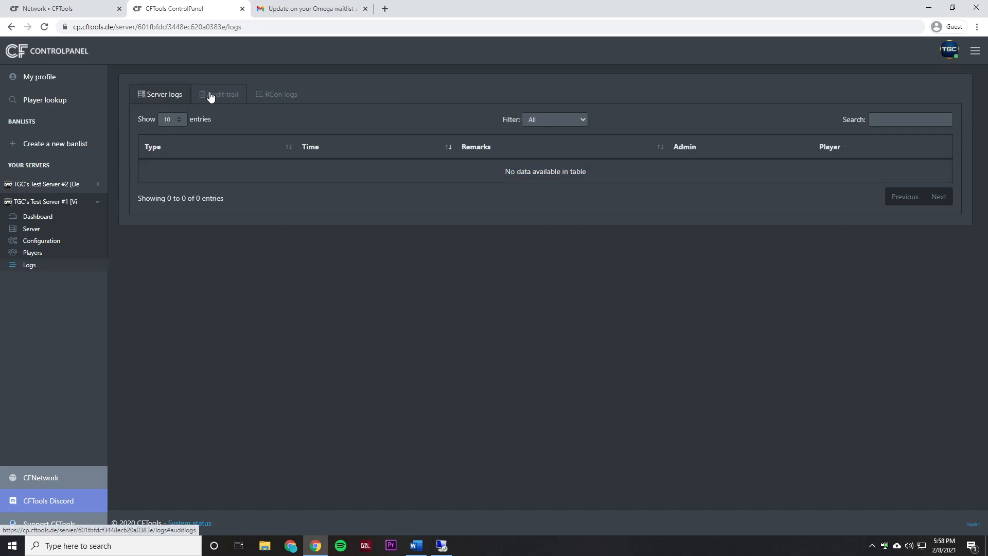
click(210, 98)
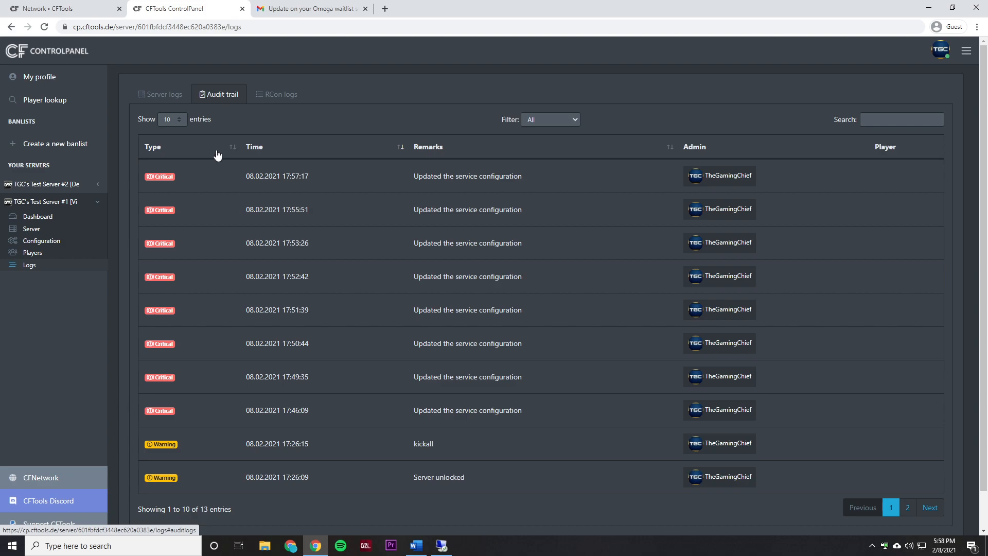
scroll(314, 298, down, 1)
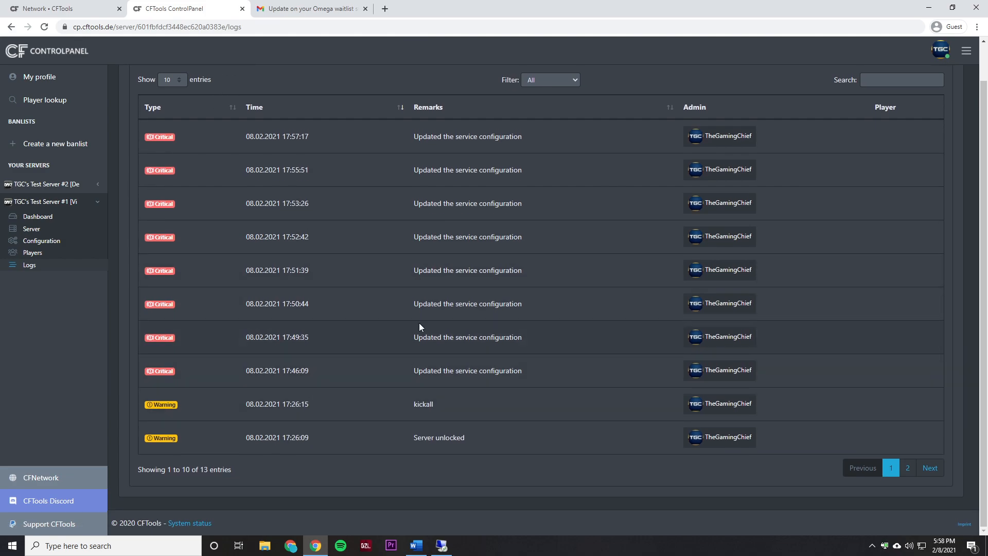
click(913, 468)
click(902, 274)
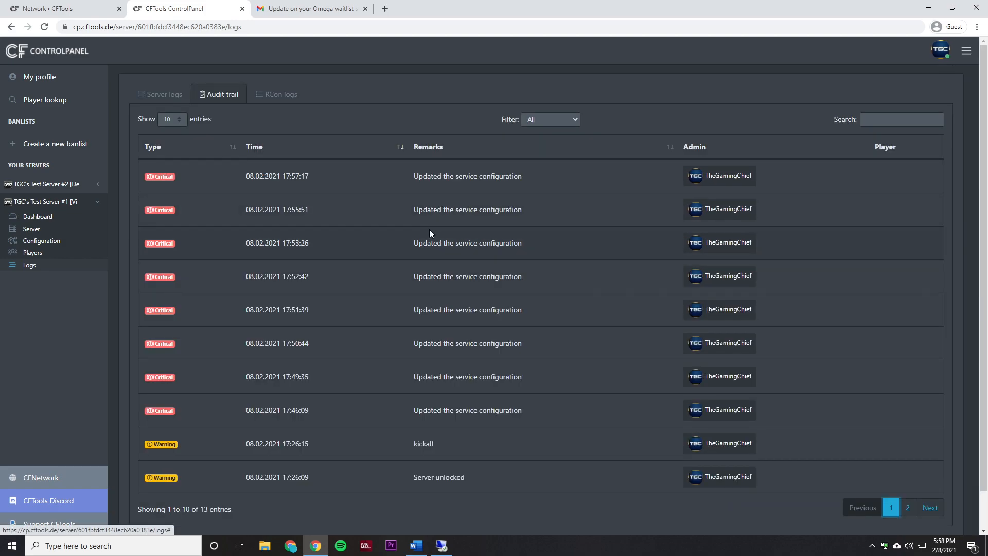
click(282, 98)
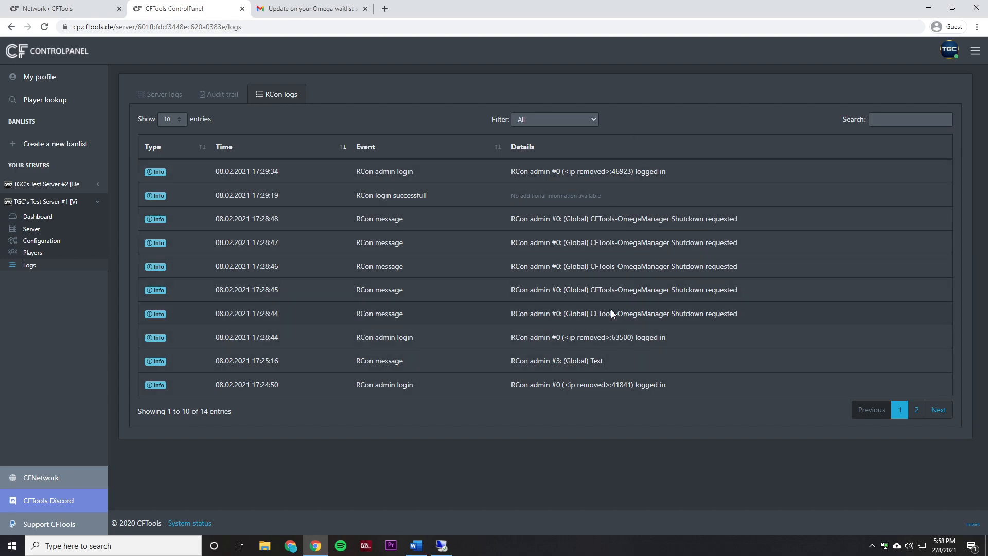
triple_click(643, 313)
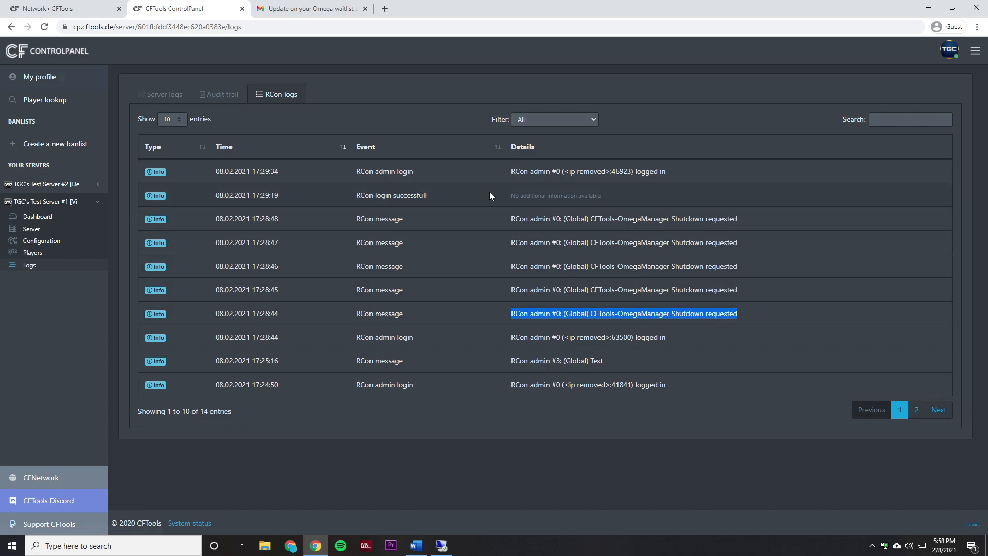
click(11, 78)
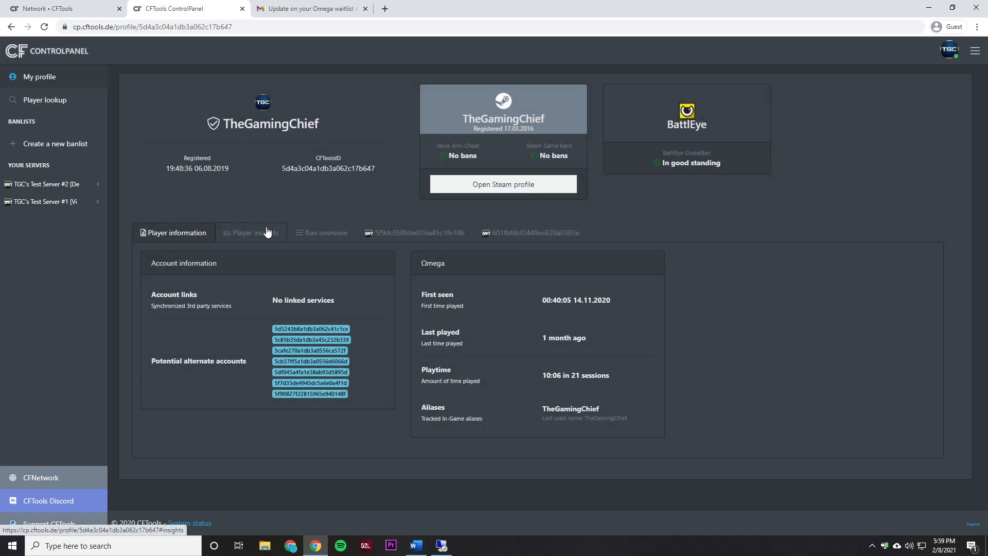
- Review the profile's linked services, Steam profile, player insights, ban overview and both server tabs
triple_click(307, 301)
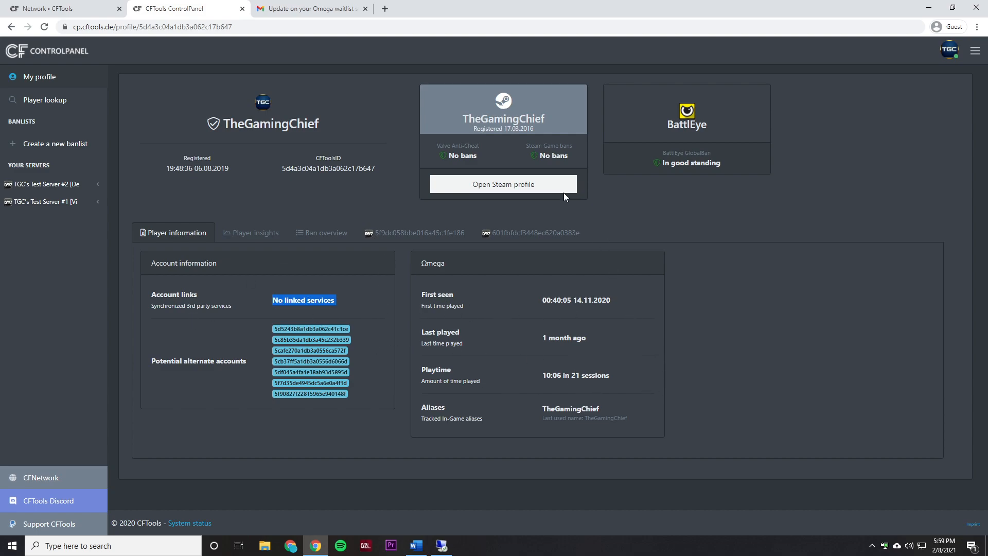
click(532, 189)
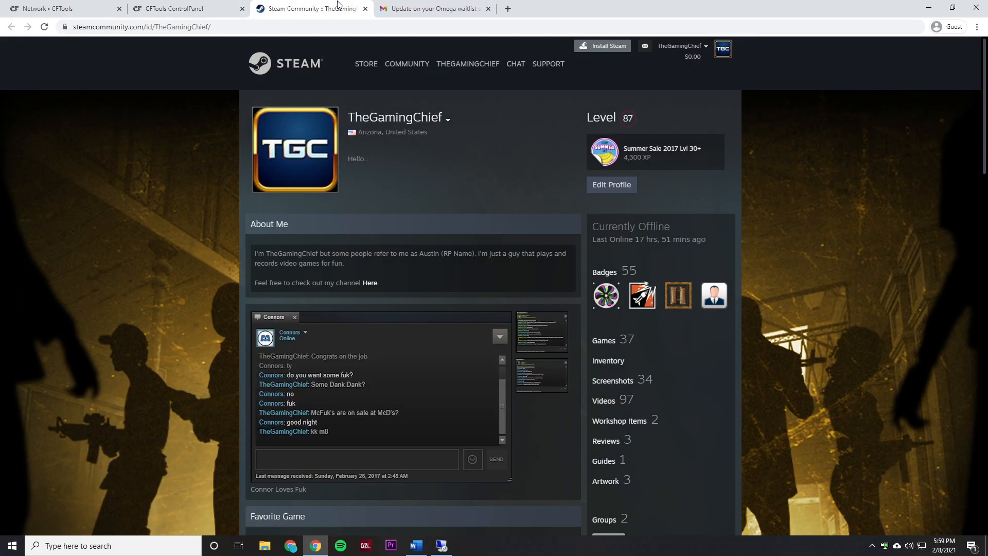
middle_click(338, 5)
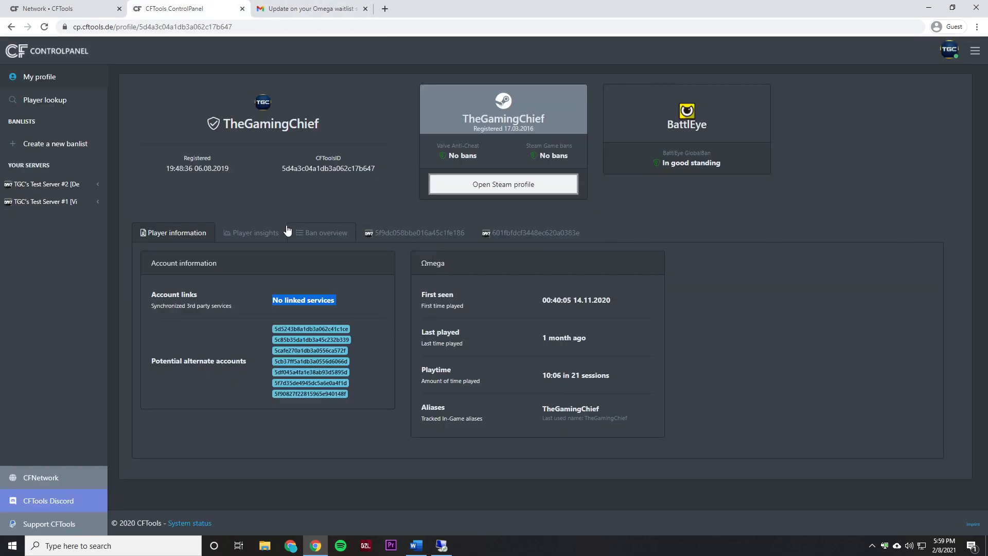
click(271, 234)
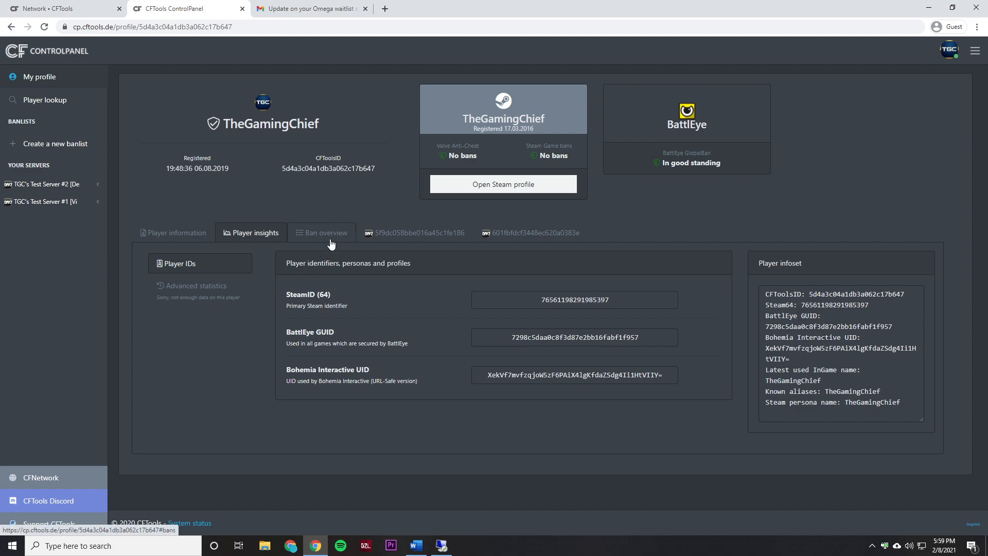
click(353, 240)
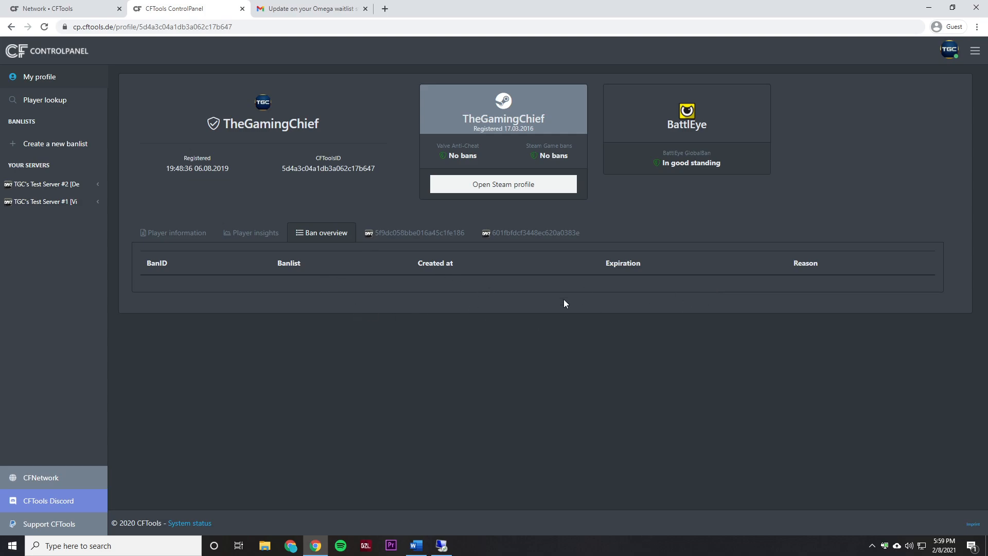
click(417, 236)
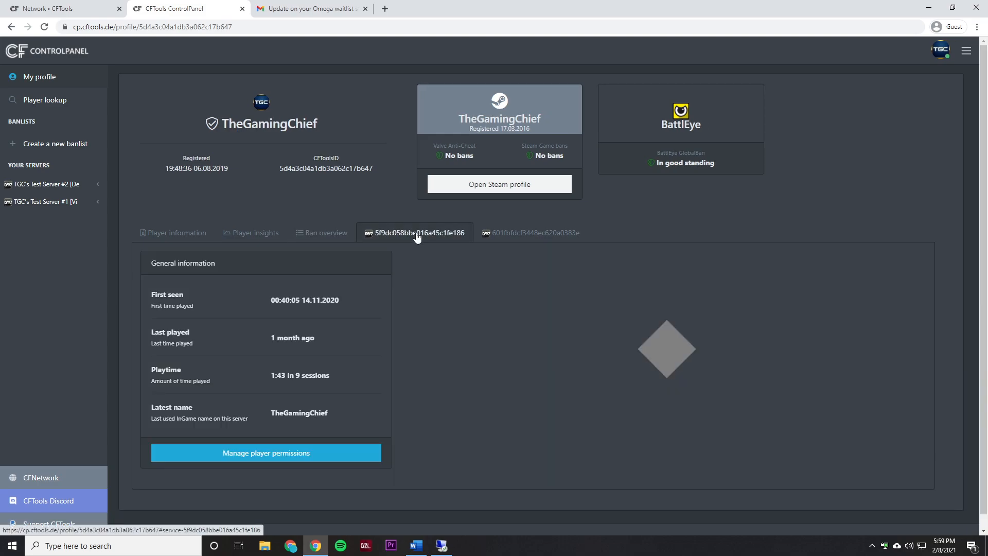
click(492, 237)
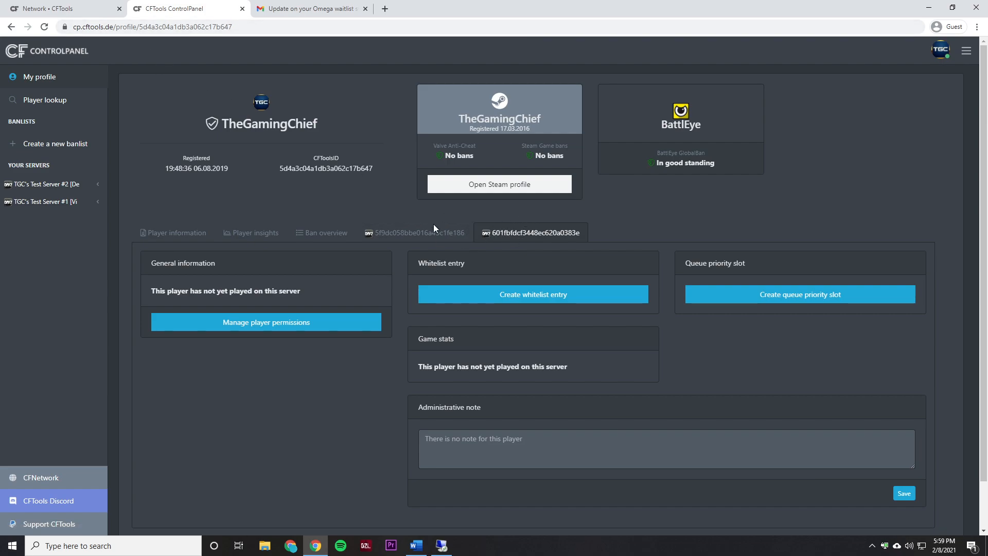
- Review the player permission settings and close them without changes
click(276, 329)
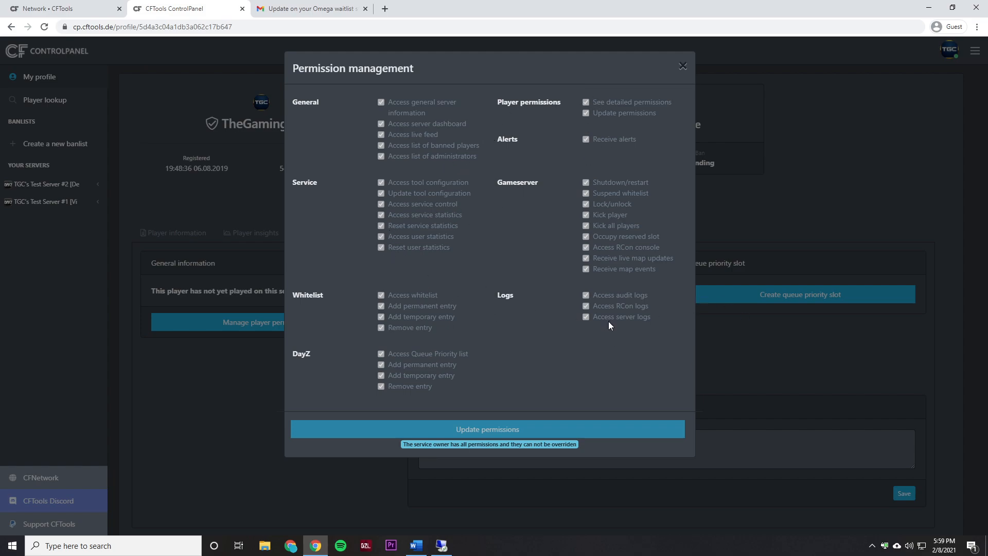
triple_click(425, 444)
click(786, 271)
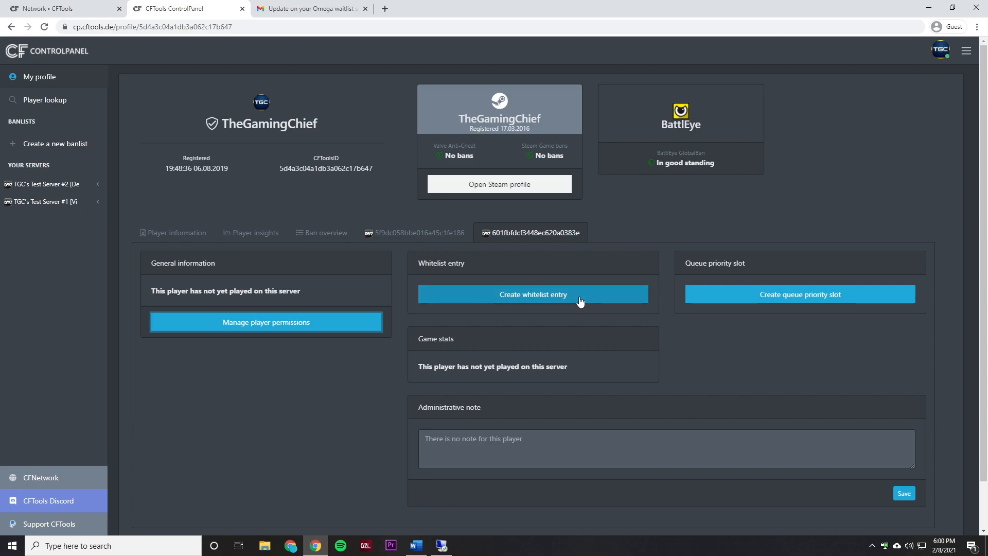
- Whitelist the player temporarily for 7 days with comment 'Given entry until 2/15/2021'
click(538, 298)
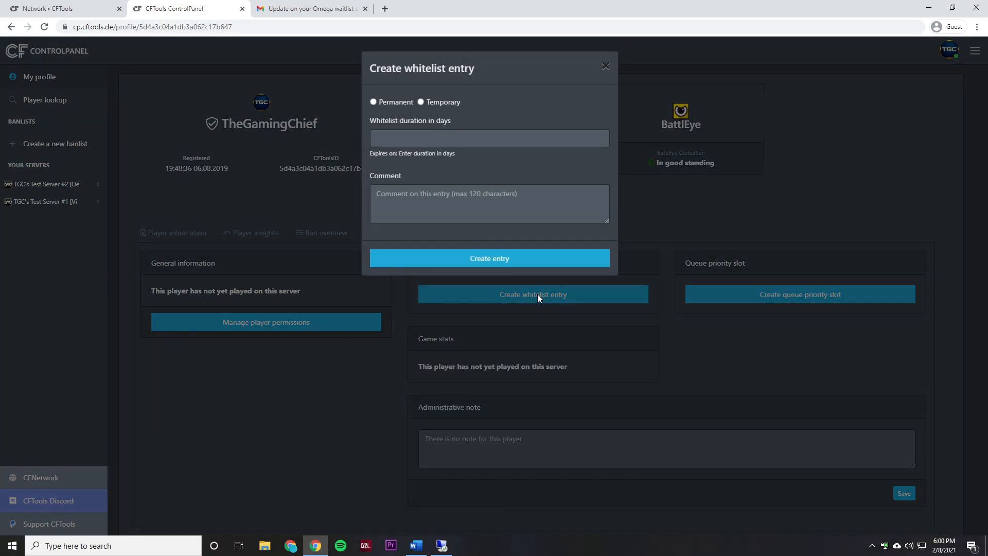
click(421, 102)
click(435, 138)
text(7)
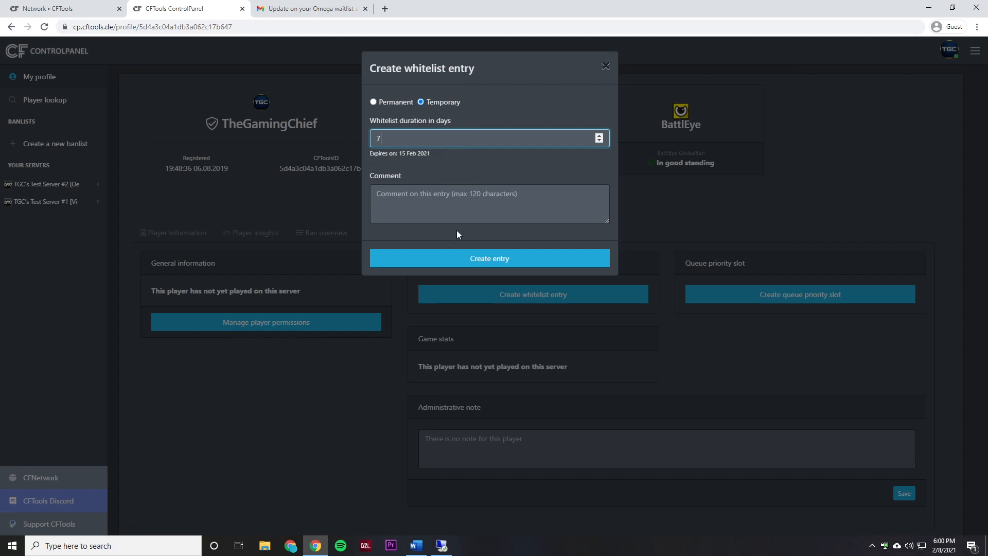
click(468, 209)
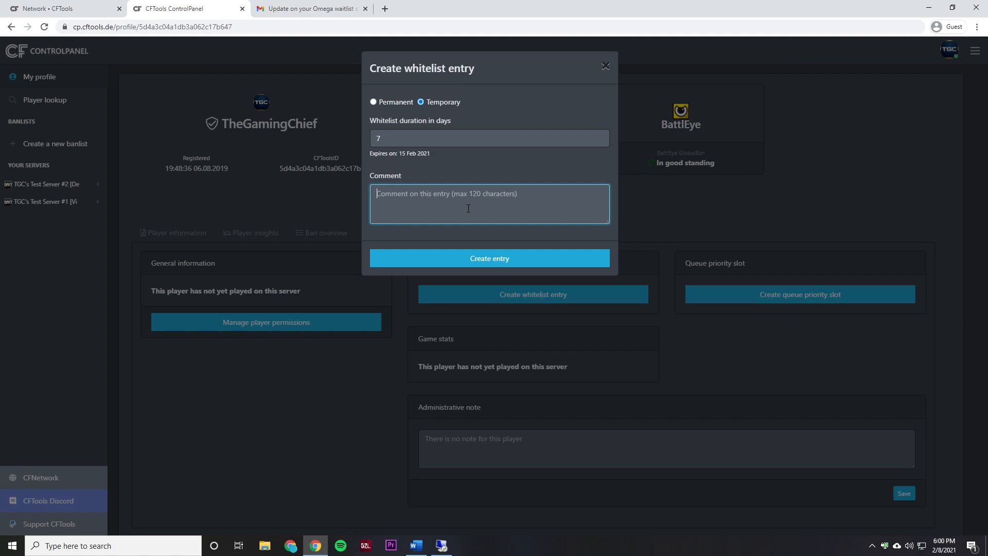
text(Given entry until 2/15/2021)
click(496, 262)
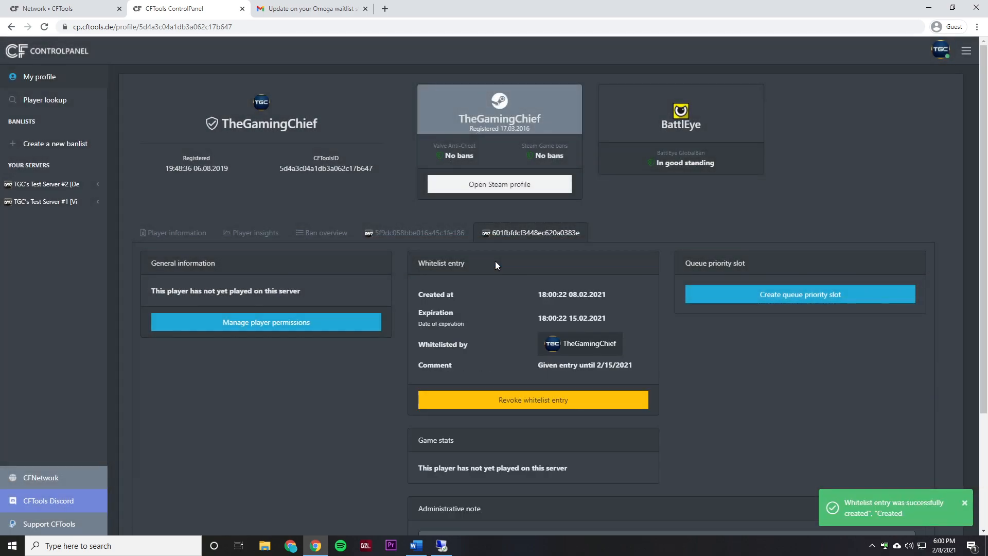
scroll(680, 279, down, 3)
scroll(501, 313, up, 3)
triple_click(550, 316)
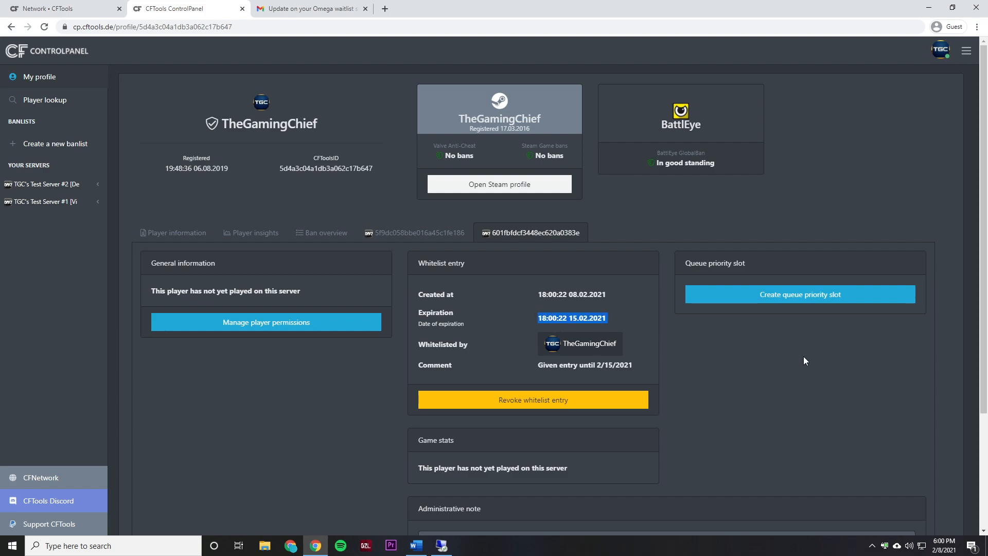
- Create a permanent queue priority slot commented 'Admin', then revoke it
click(797, 291)
click(441, 139)
click(403, 102)
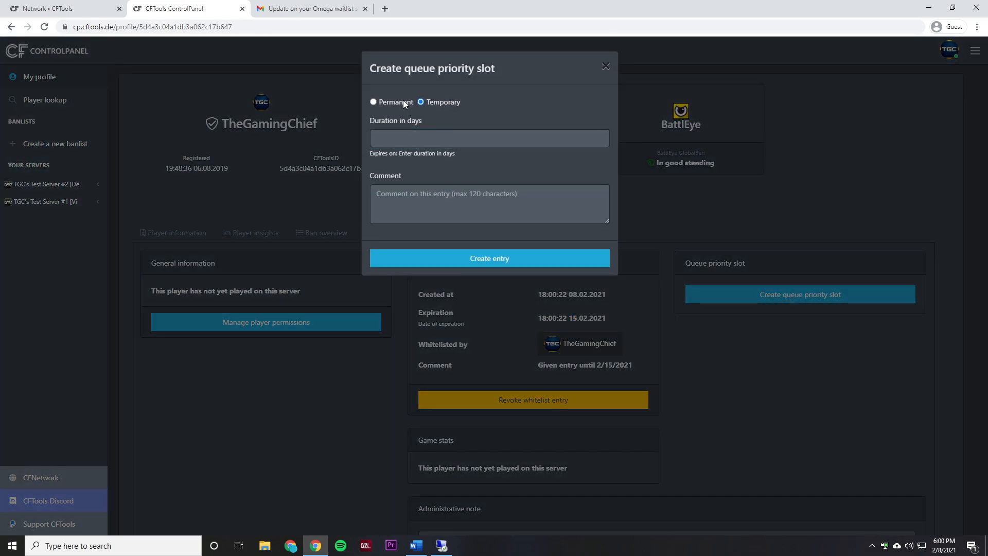
click(372, 102)
click(505, 162)
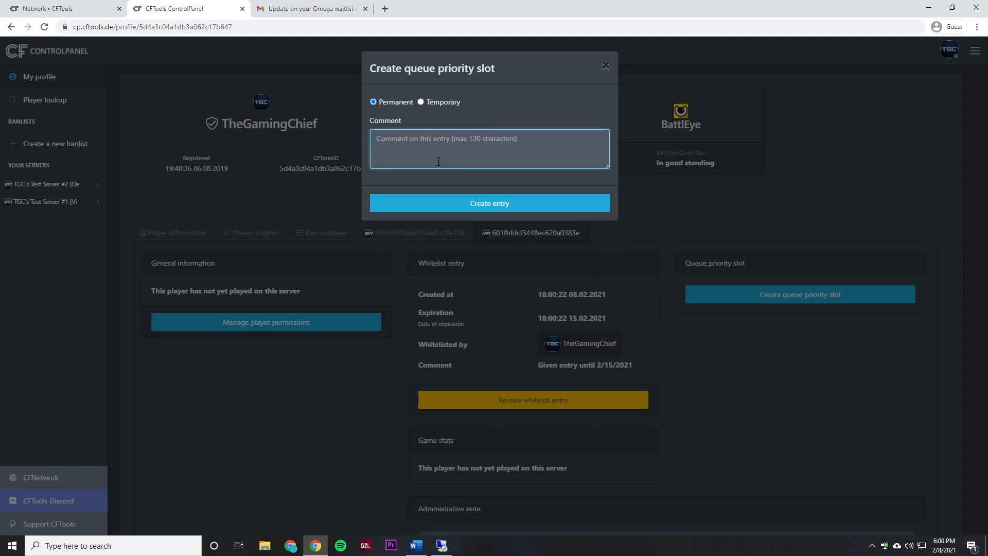
text(Admin)
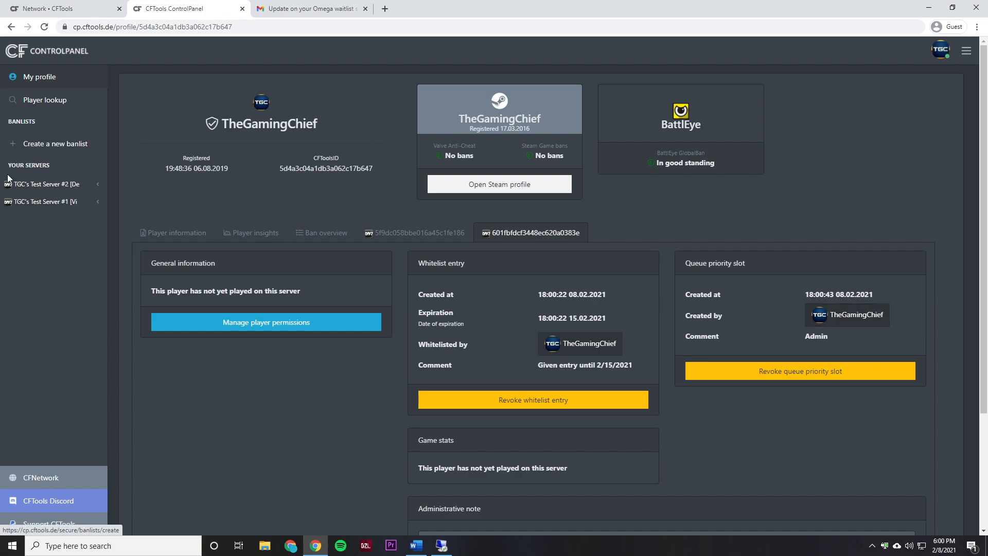
triple_click(694, 266)
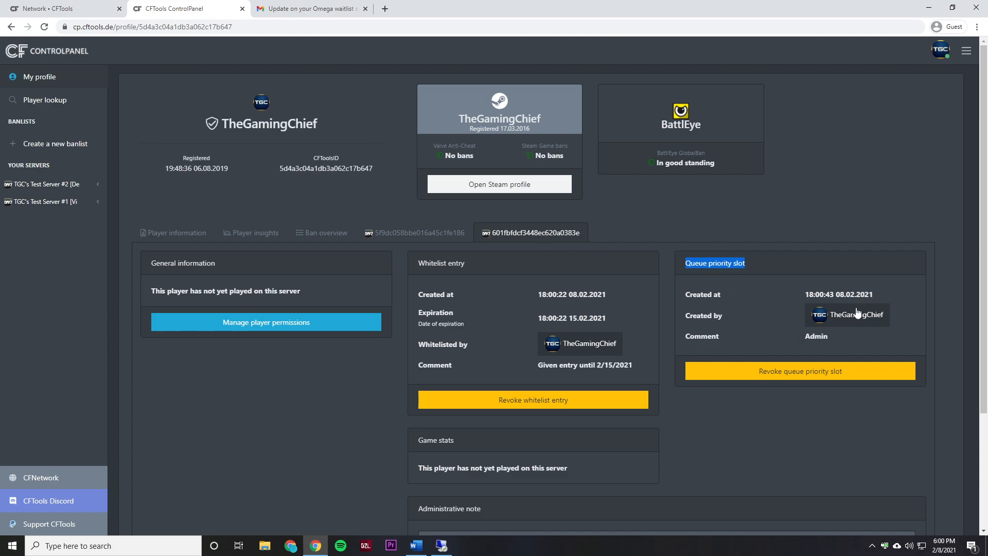
click(818, 372)
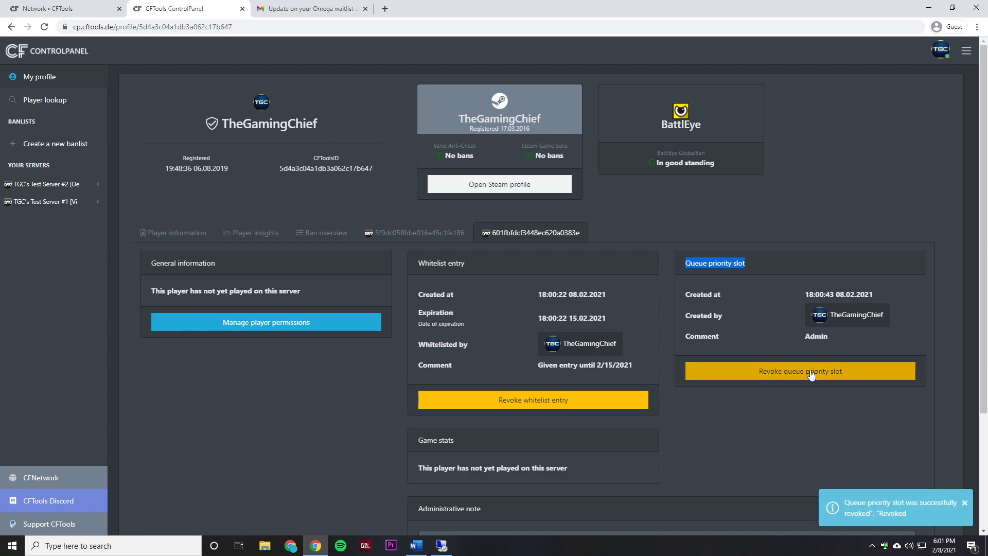
- Save the administrative note 'dsadasd' for the player
scroll(810, 368, down, 3)
scroll(808, 371, down, 1)
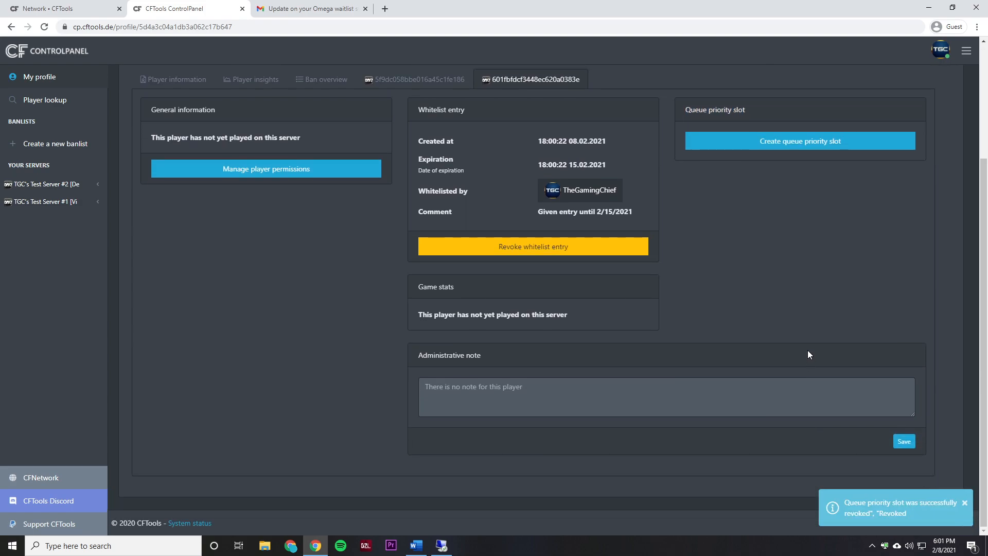
click(513, 404)
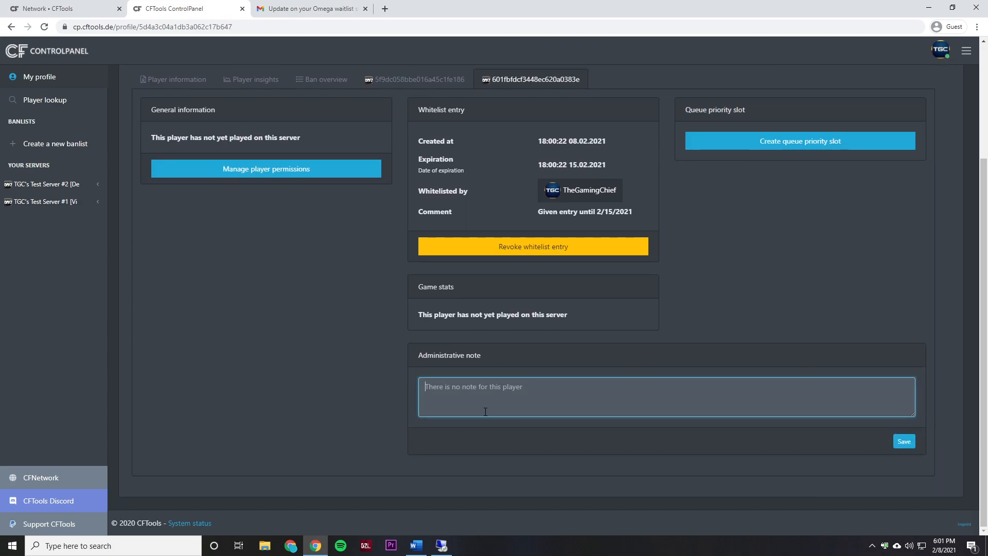
text(dsadasd)
click(904, 441)
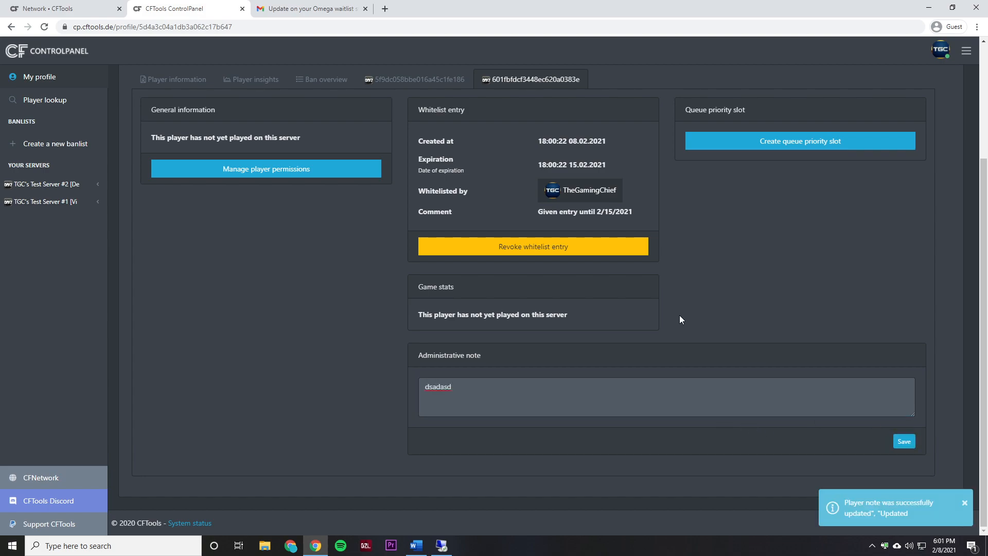
scroll(463, 399, up, 3)
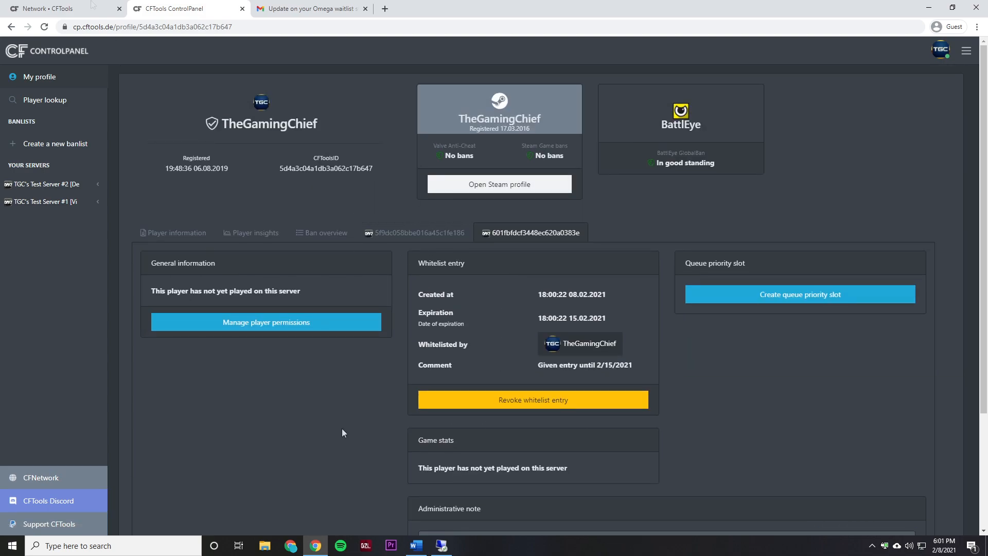
- Search Player lookup for the player's name and open the first result's profile in a new tab
click(65, 103)
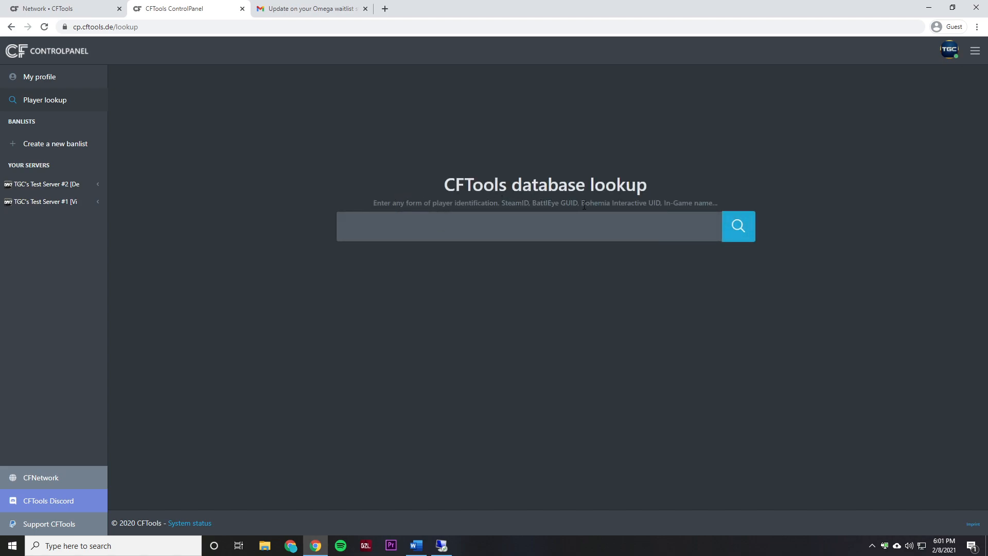
click(643, 226)
text(Philipp)
key(Return)
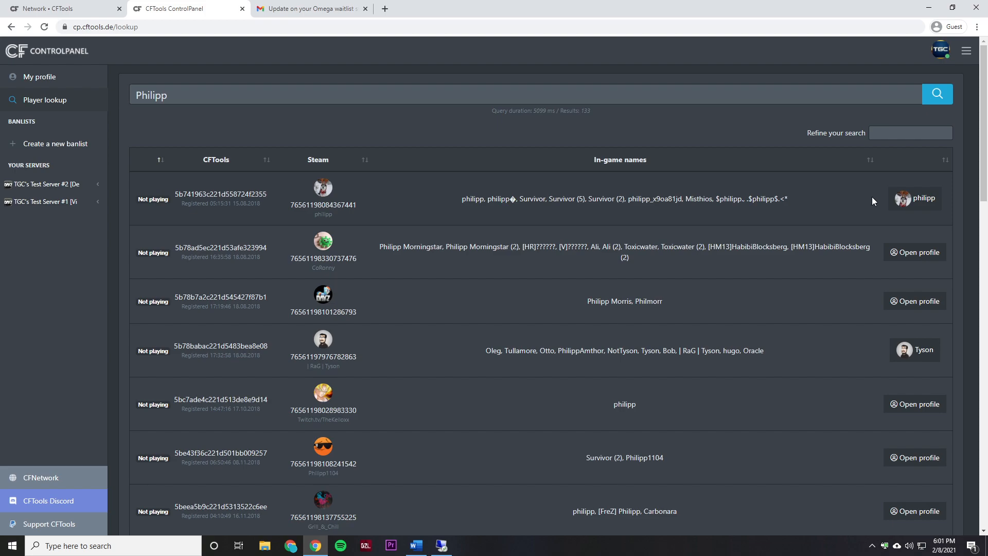
scroll(870, 180, down, 1)
right_click(863, 137)
click(865, 146)
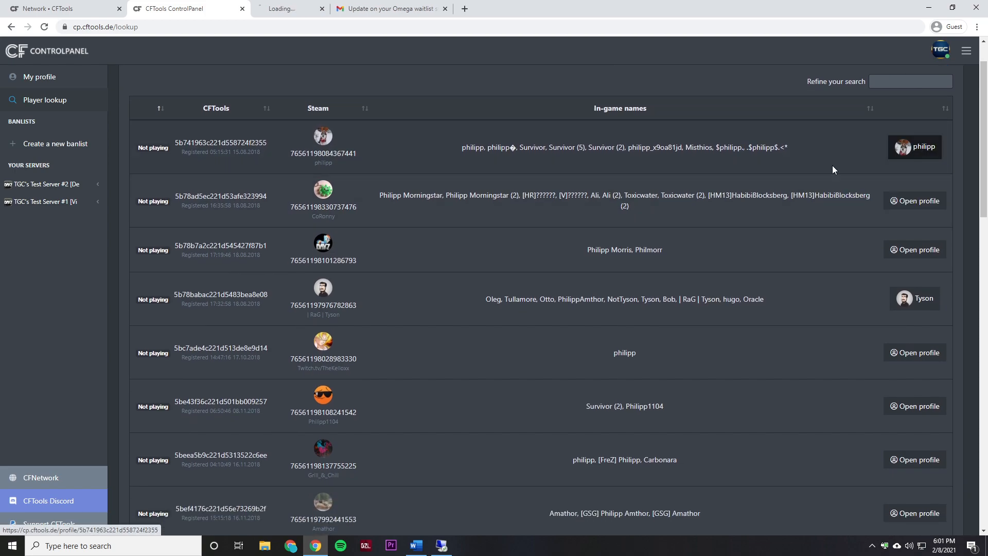
scroll(862, 154, up, 1)
click(315, 7)
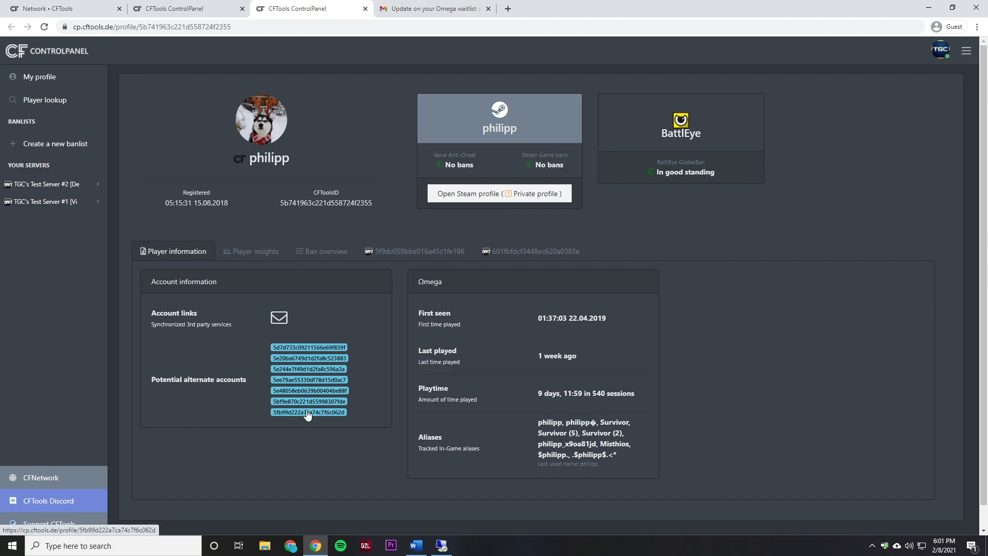
- Glance at a potential alternate account's profile, then inspect the player's alias list
middle_click(312, 380)
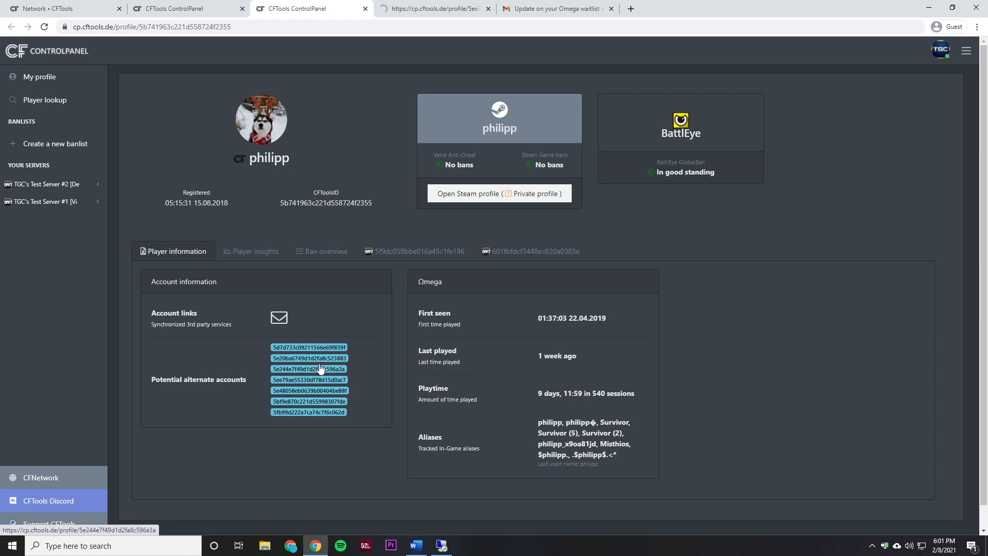
click(446, 6)
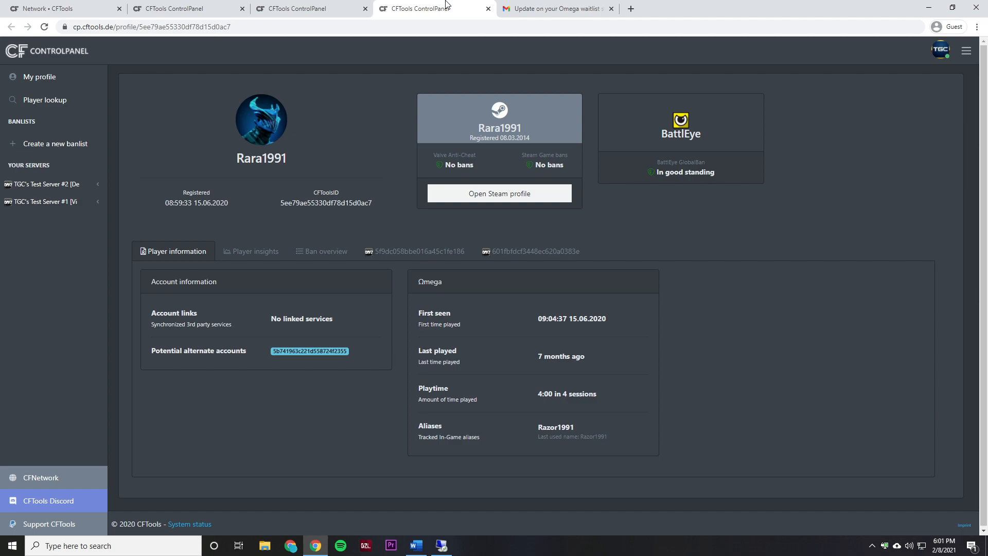
click(488, 8)
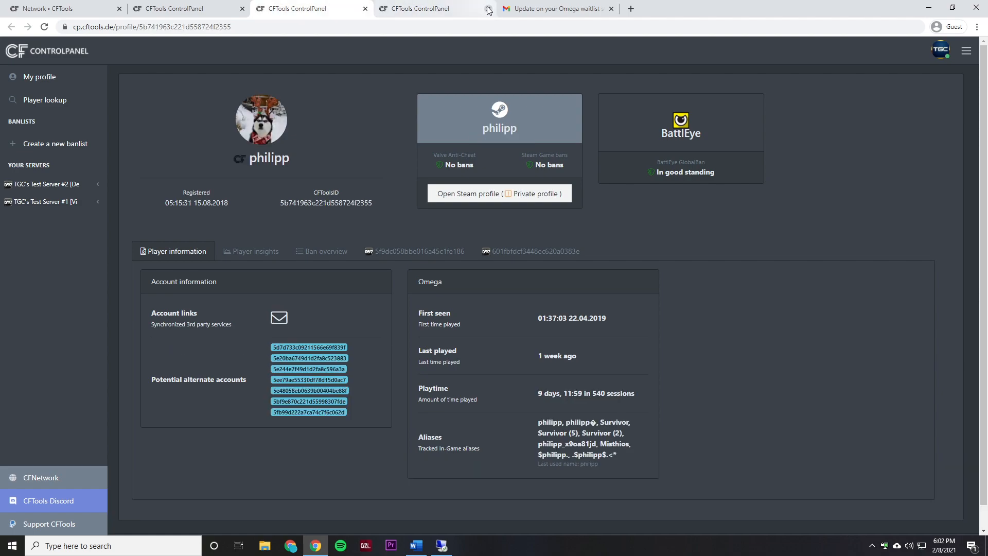
drag(566, 422, 538, 423)
click(566, 447)
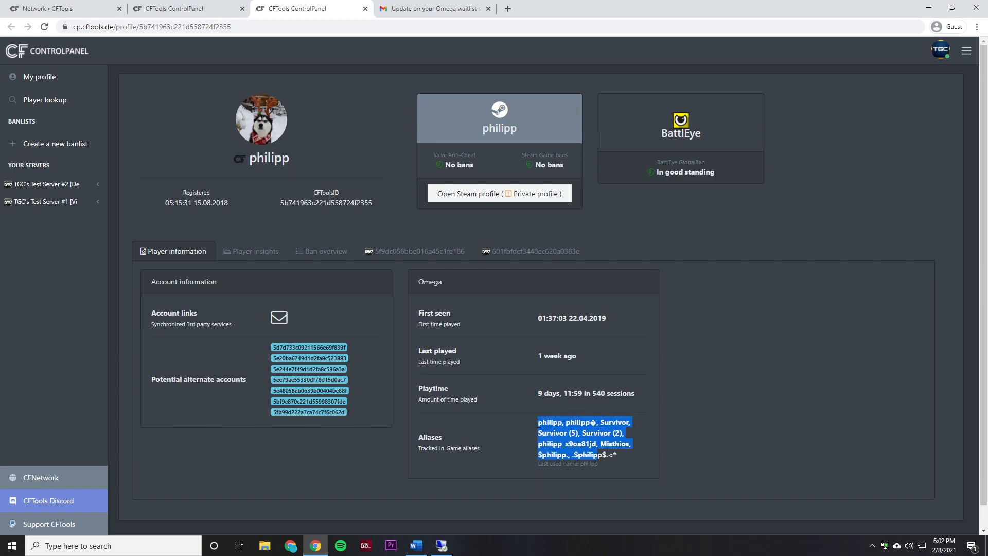
click(561, 407)
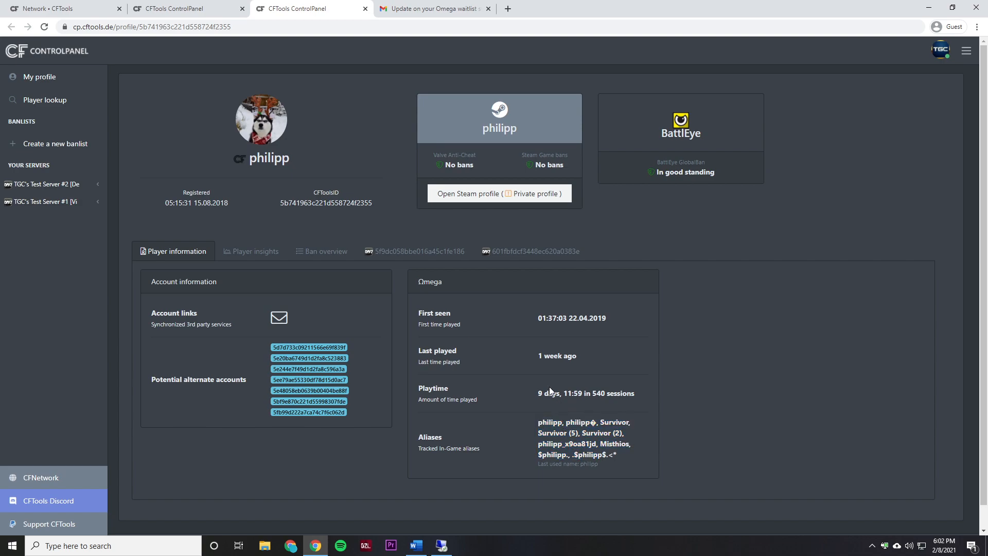
- Check the player's insights, ban history and both server tabs
click(247, 257)
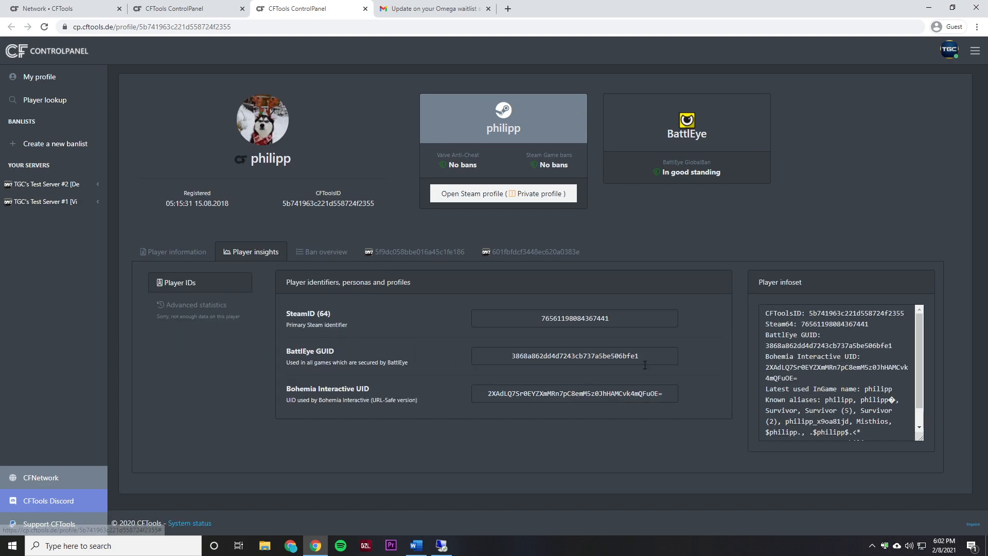
click(331, 257)
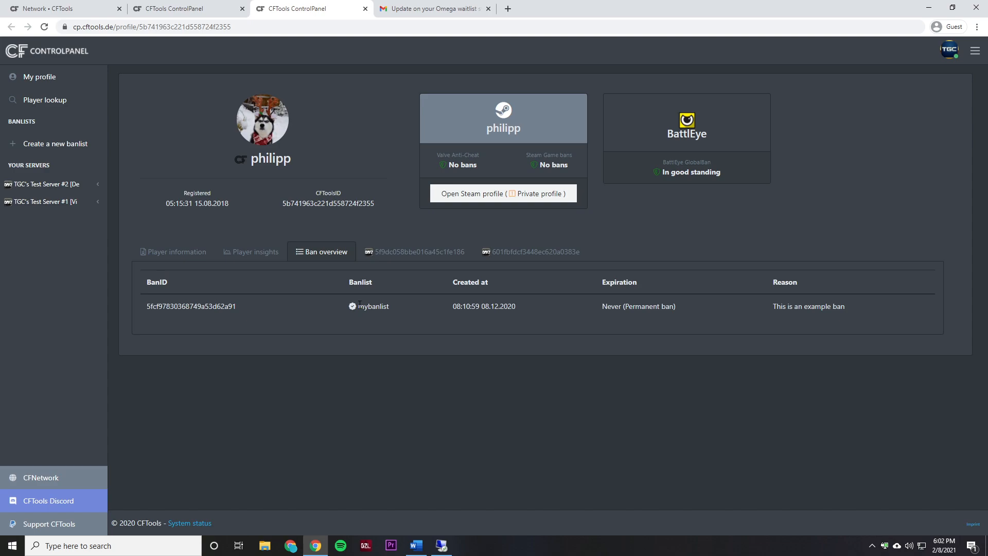
click(437, 255)
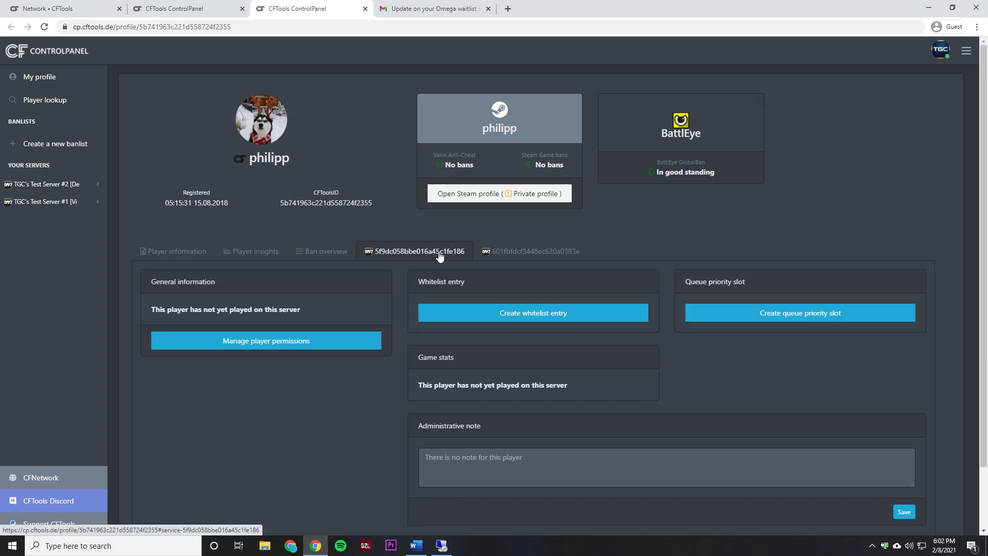
click(531, 251)
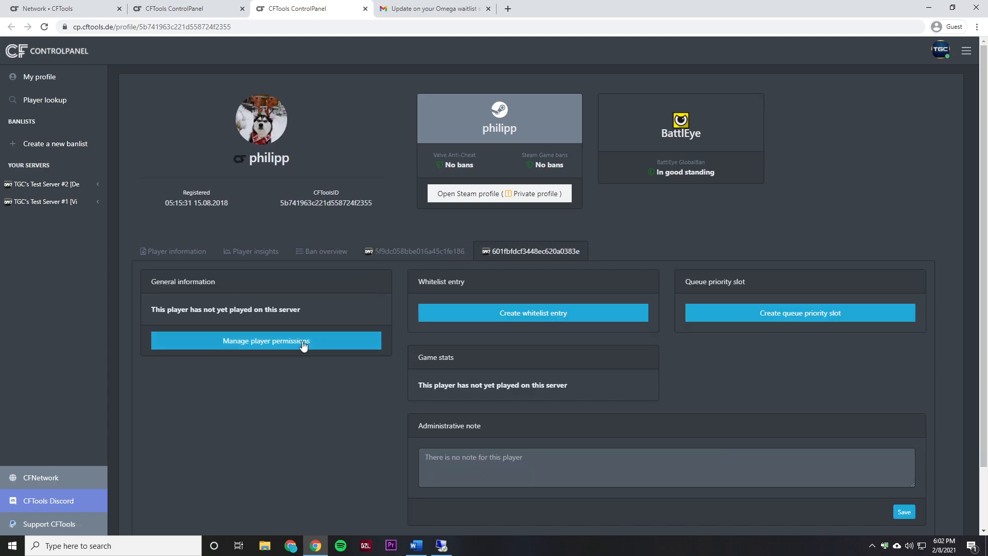
- Toggle all player permissions on and back off, closing the settings unchanged
click(303, 343)
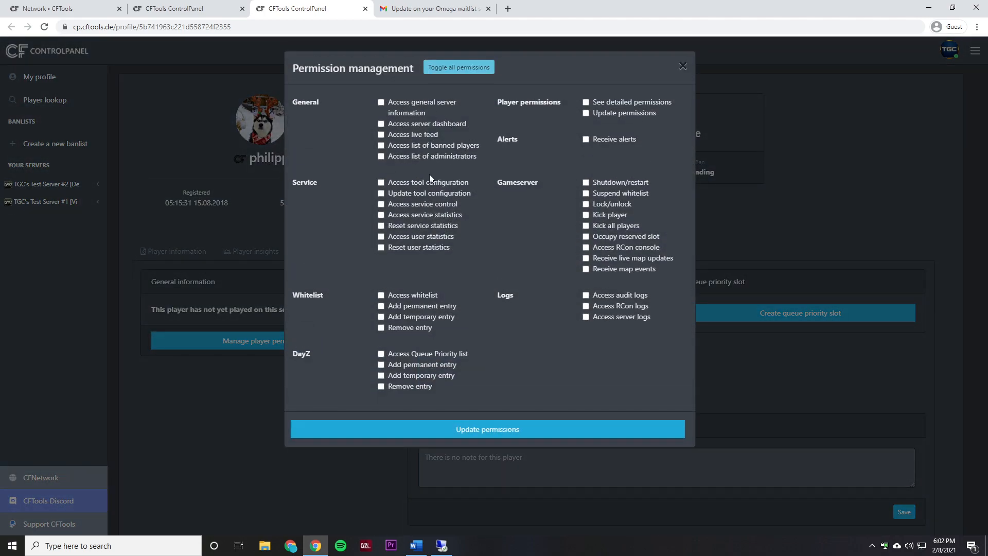
click(465, 67)
click(465, 67)
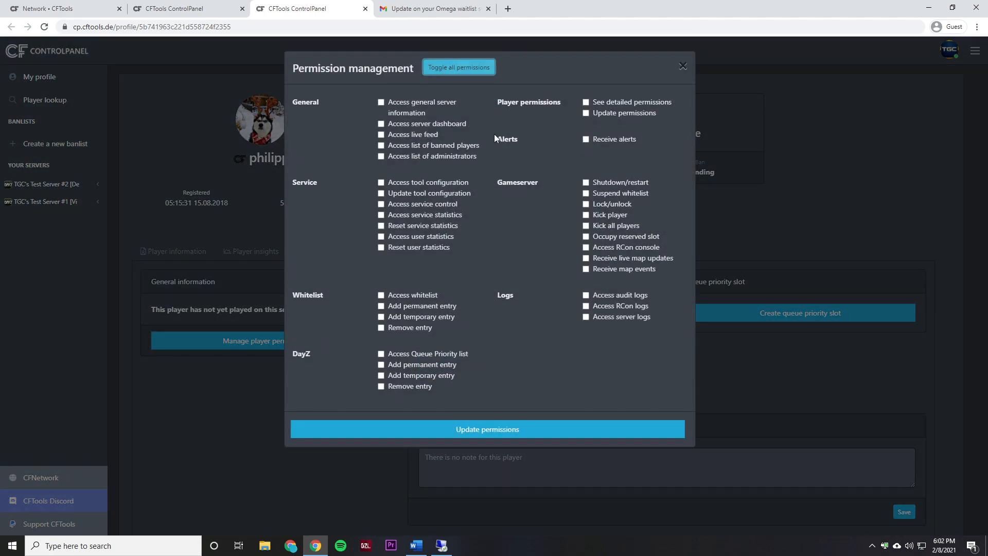
click(683, 67)
scroll(643, 165, down, 2)
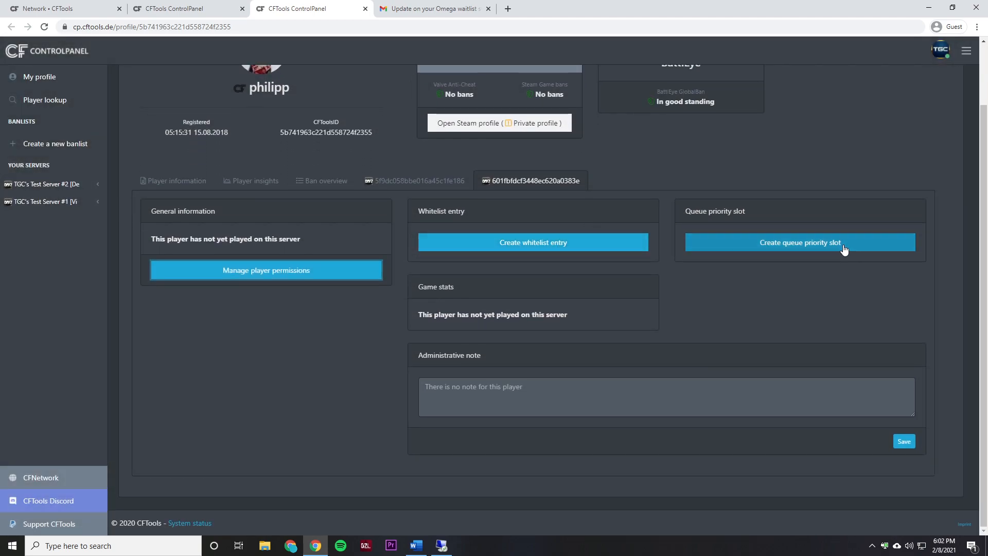
scroll(705, 429, up, 2)
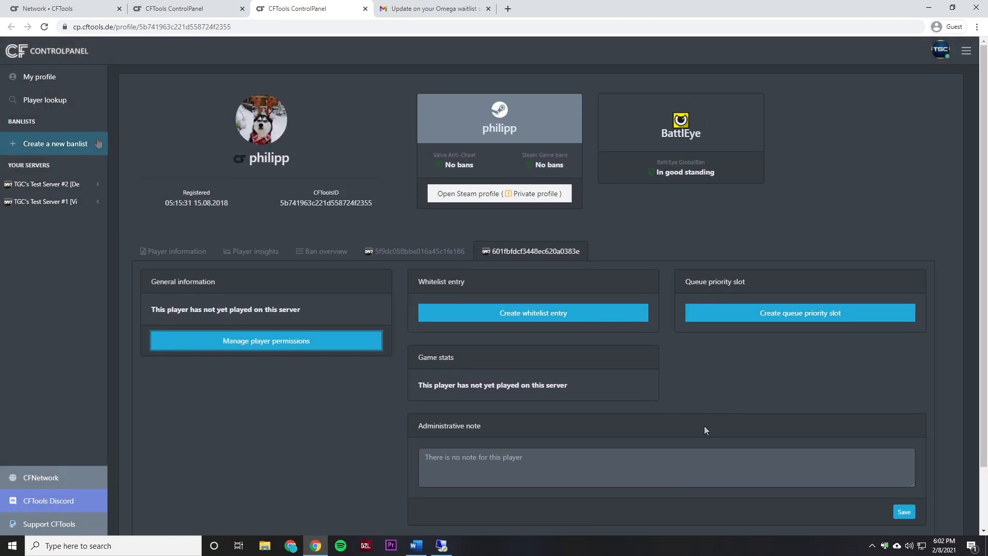
click(79, 146)
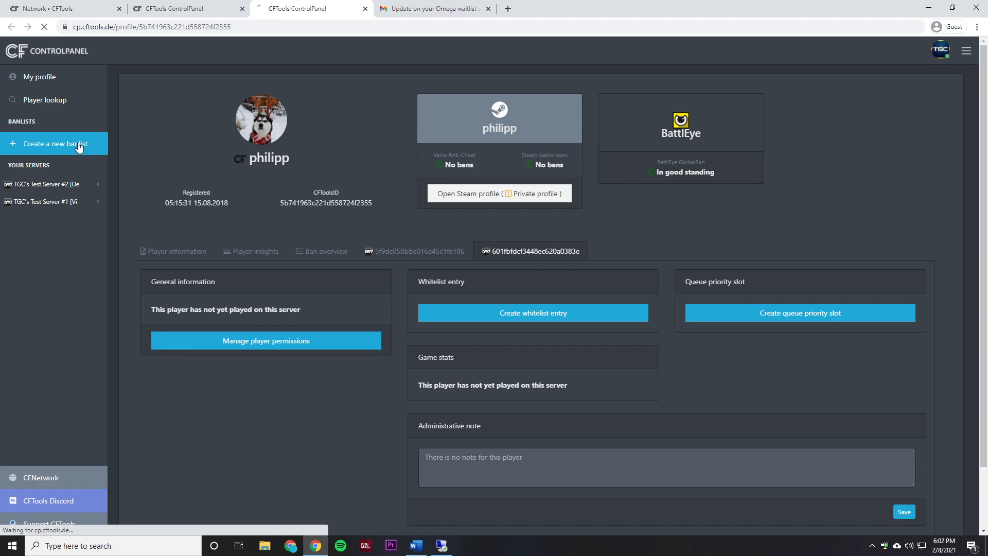
double_click(302, 135)
text(TestBan)
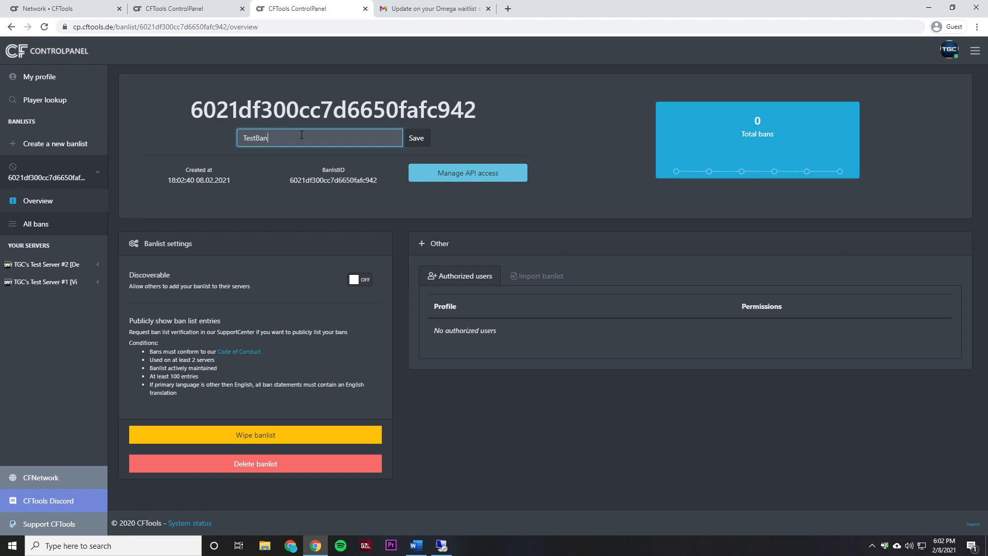
text(List)
click(417, 137)
click(423, 142)
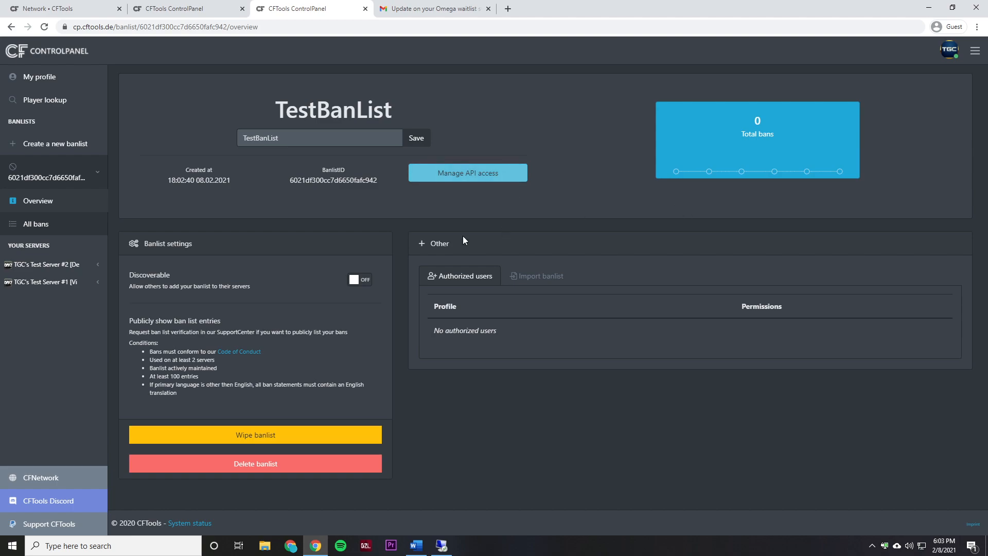
triple_click(189, 285)
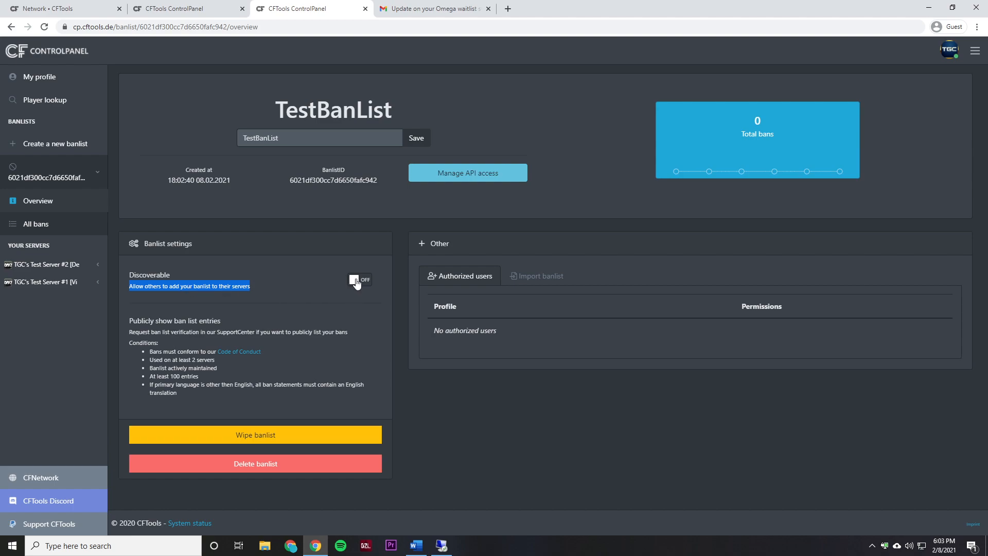
click(192, 289)
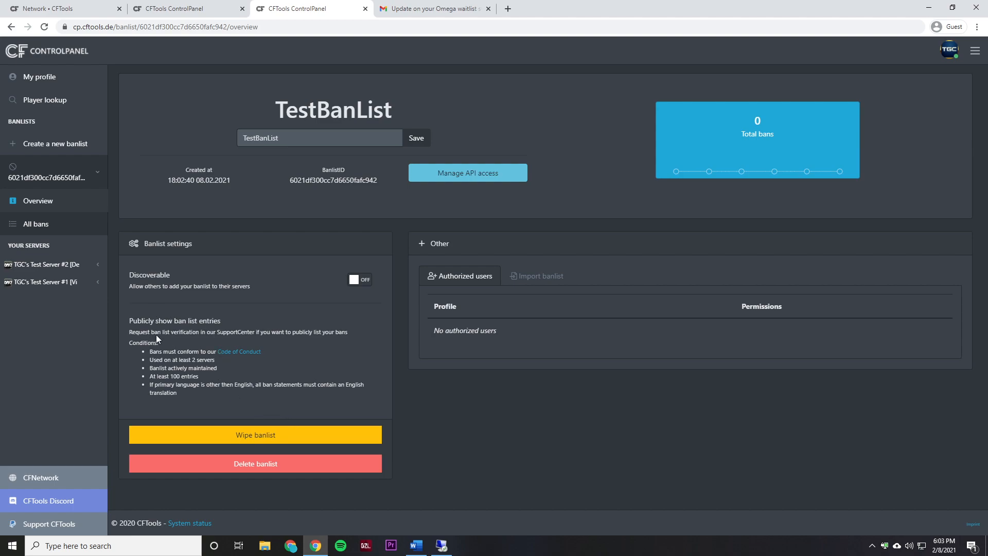
click(227, 352)
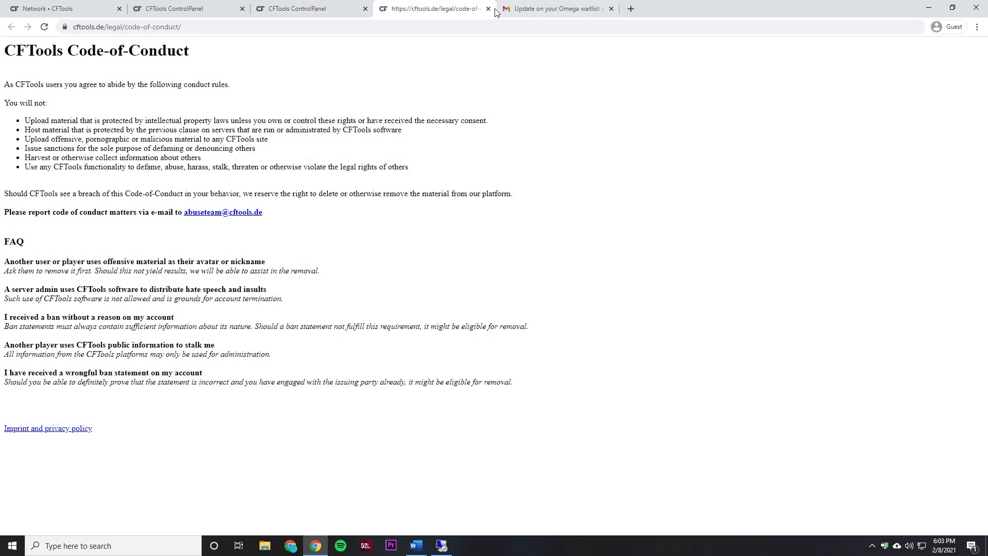
click(489, 9)
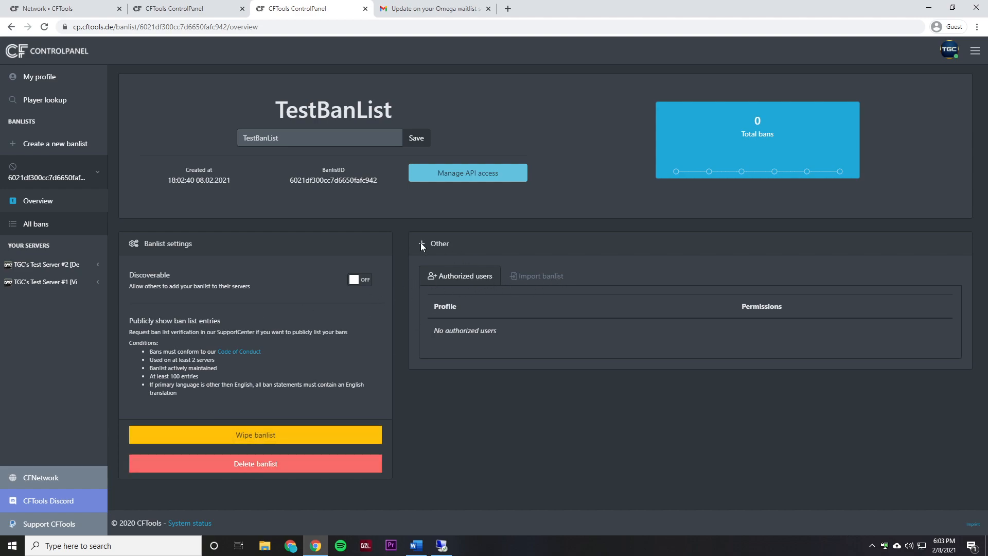
click(539, 278)
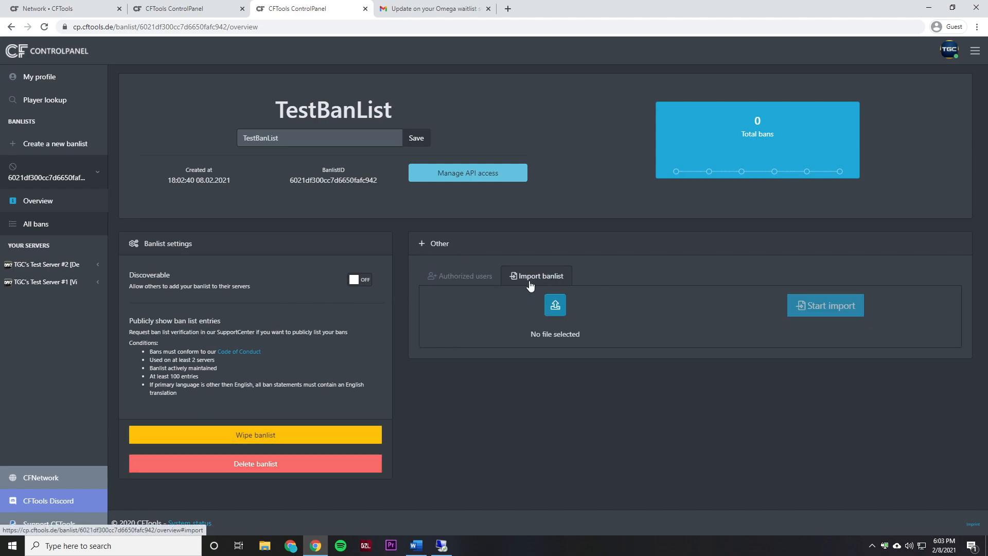
click(491, 279)
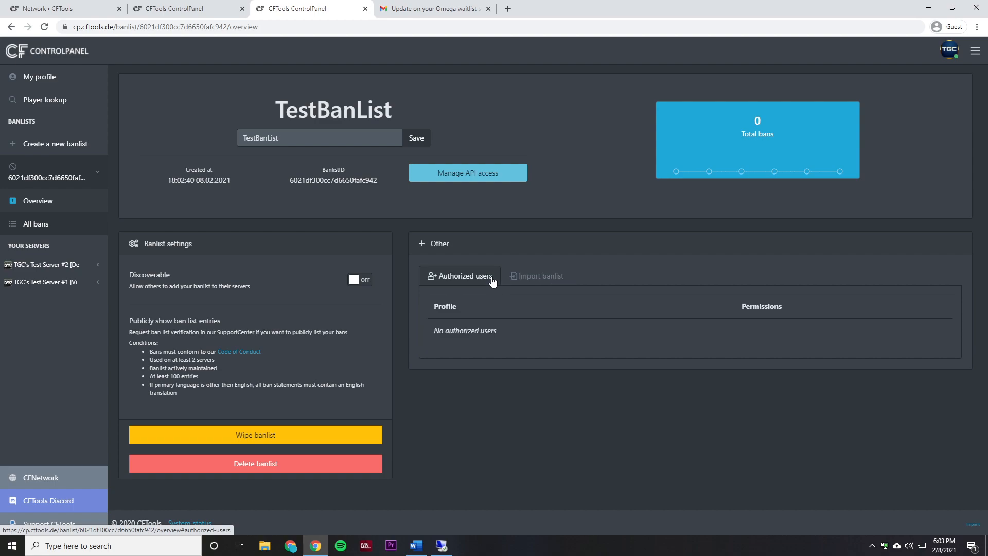
- Ban the player temporarily for 1 day on TestBanList with reason 'Test ban for video :)'
click(57, 102)
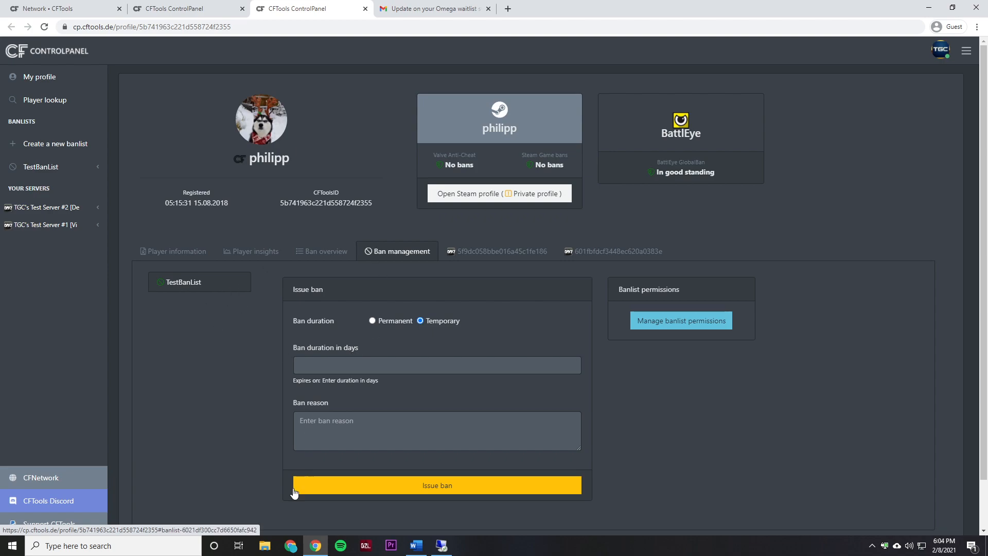
click(335, 255)
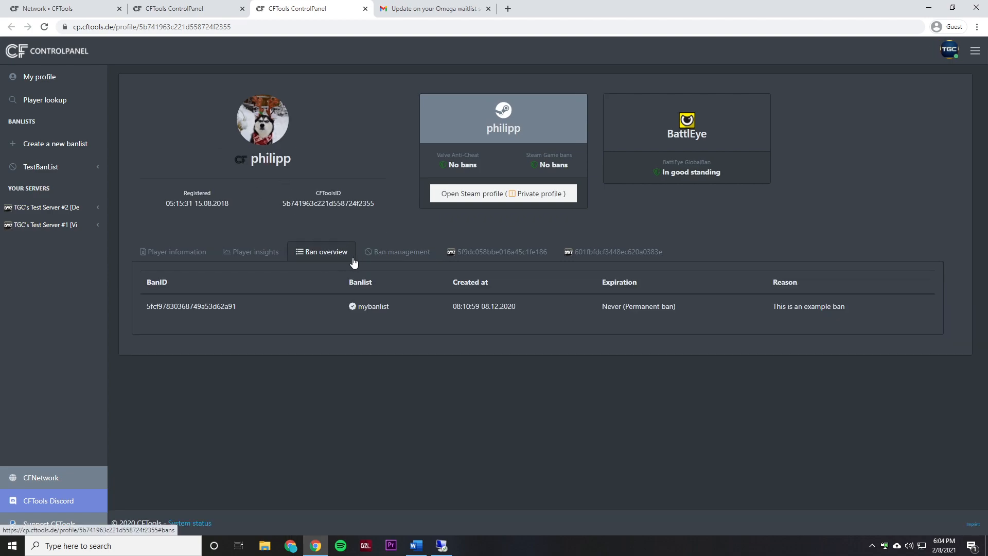
click(383, 256)
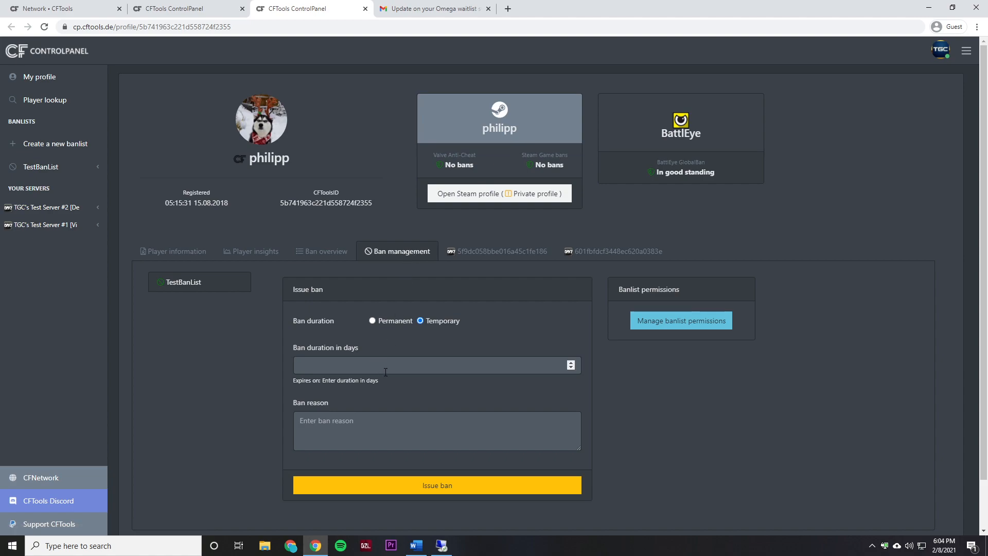
click(434, 364)
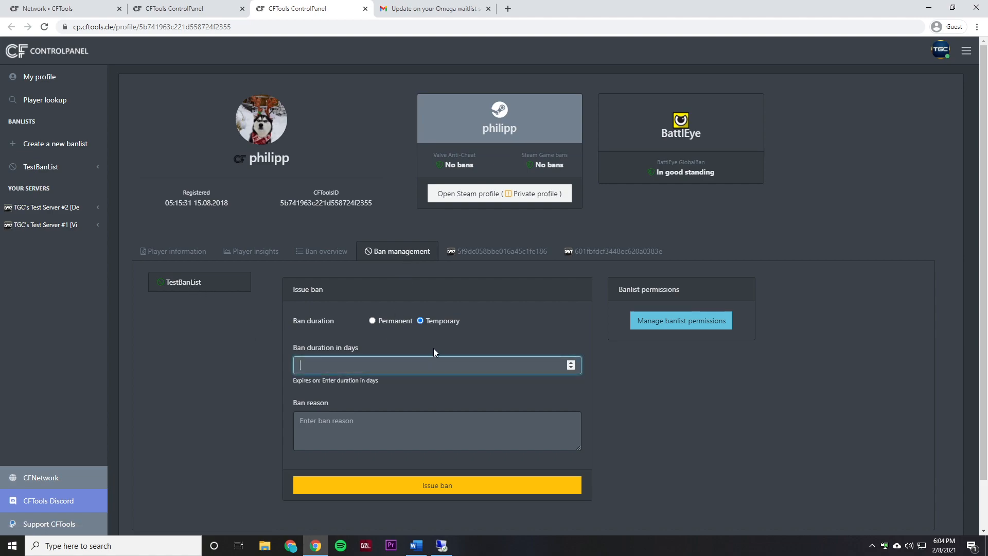
click(372, 320)
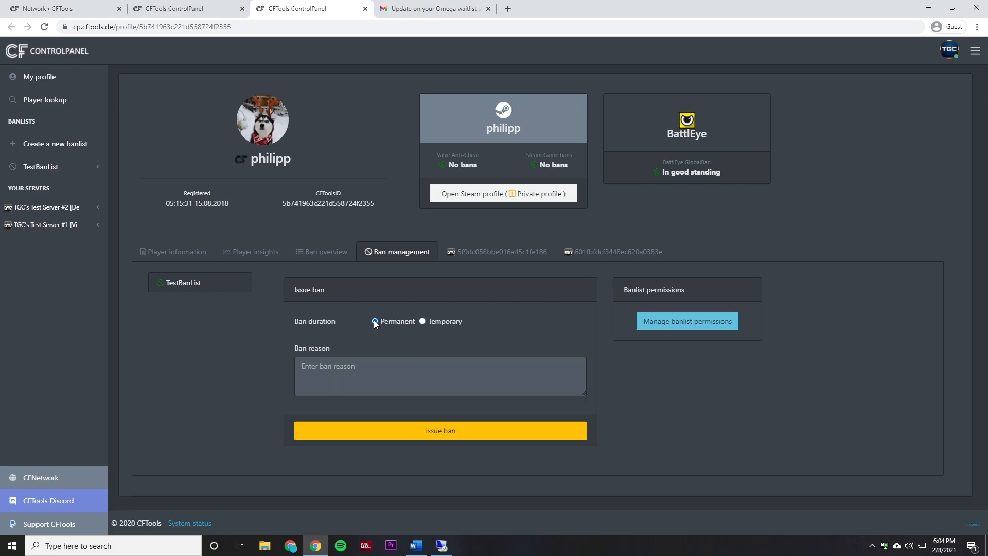
click(422, 321)
click(401, 412)
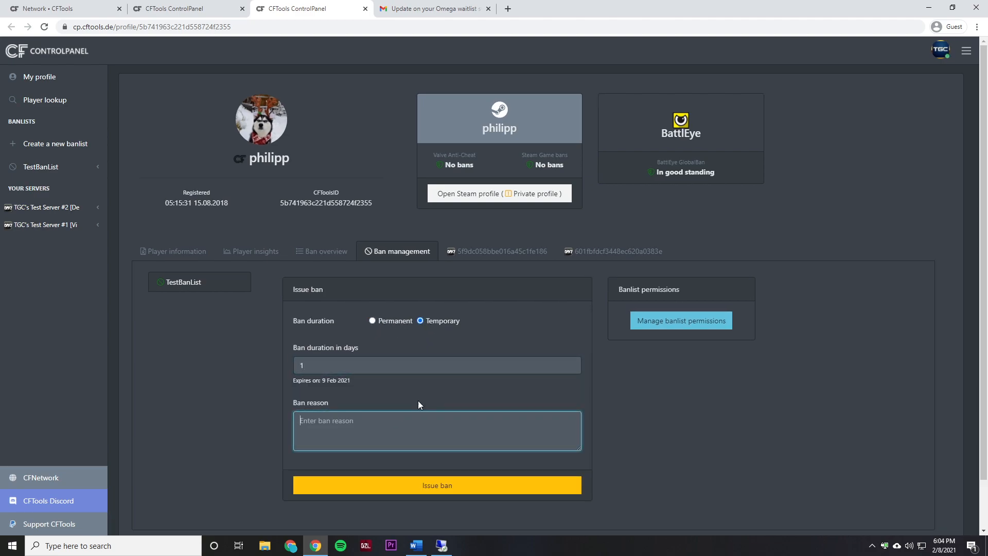
text(Test ban for )
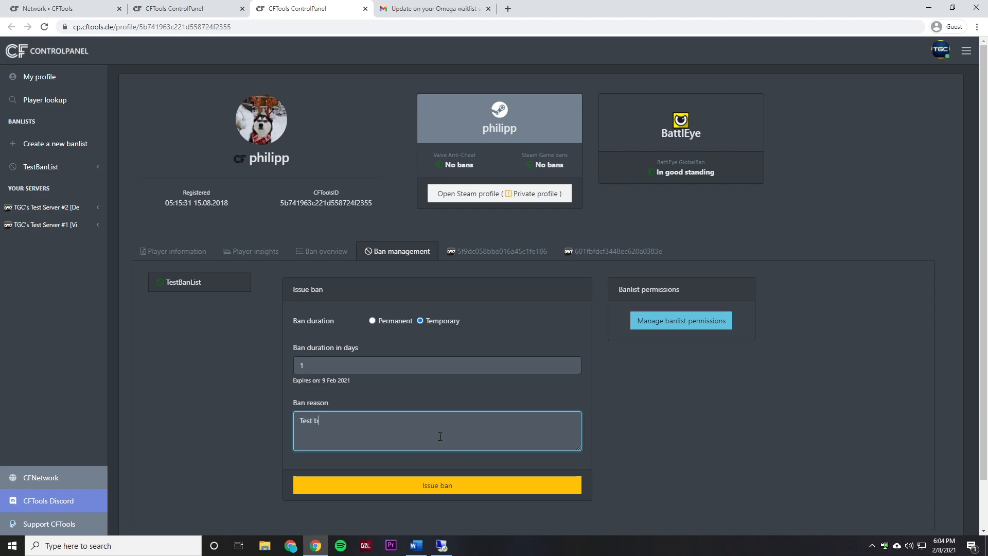
text(video ")
click(451, 484)
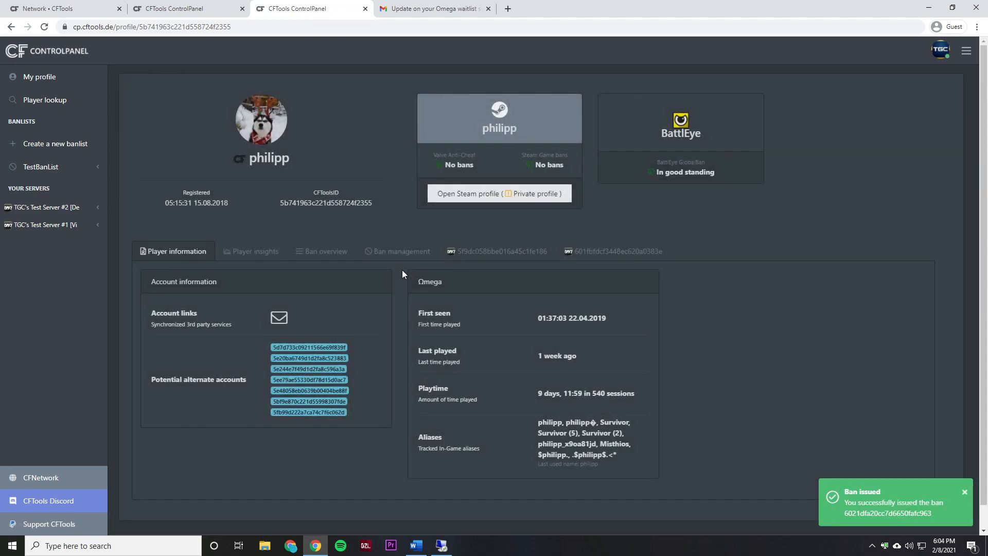
click(320, 252)
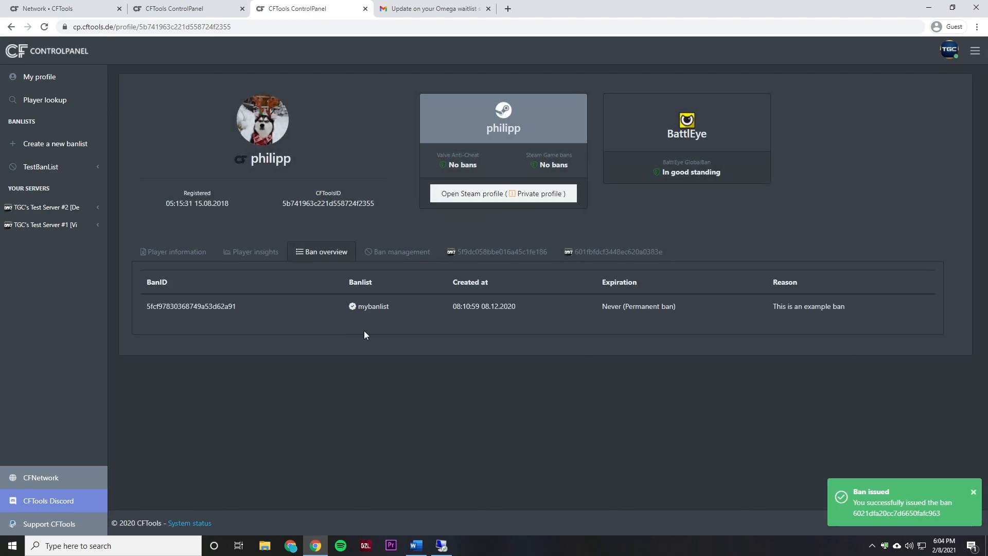
- Inspect the new TestBanList ban's expiry, reason and banlist permissions, then open the server tab
double_click(367, 307)
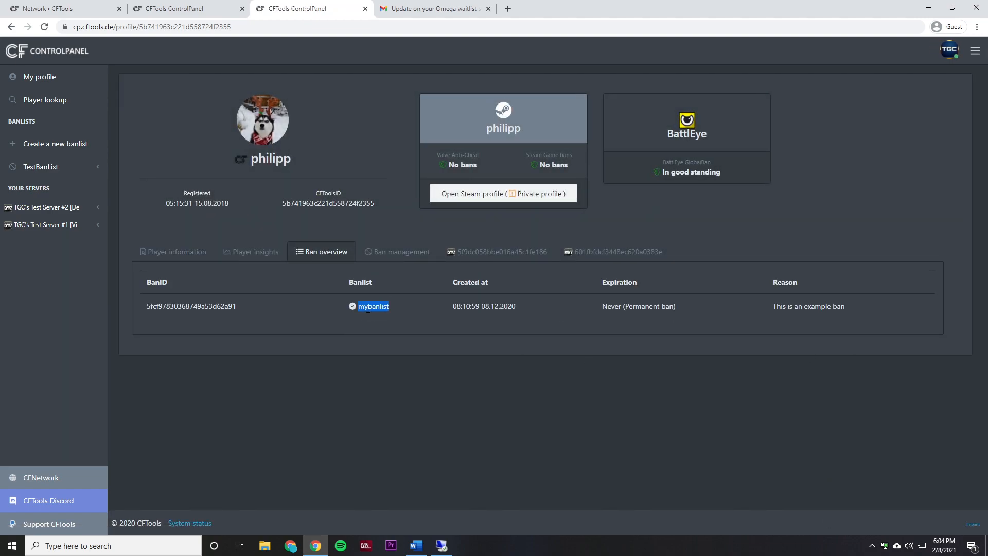
click(402, 252)
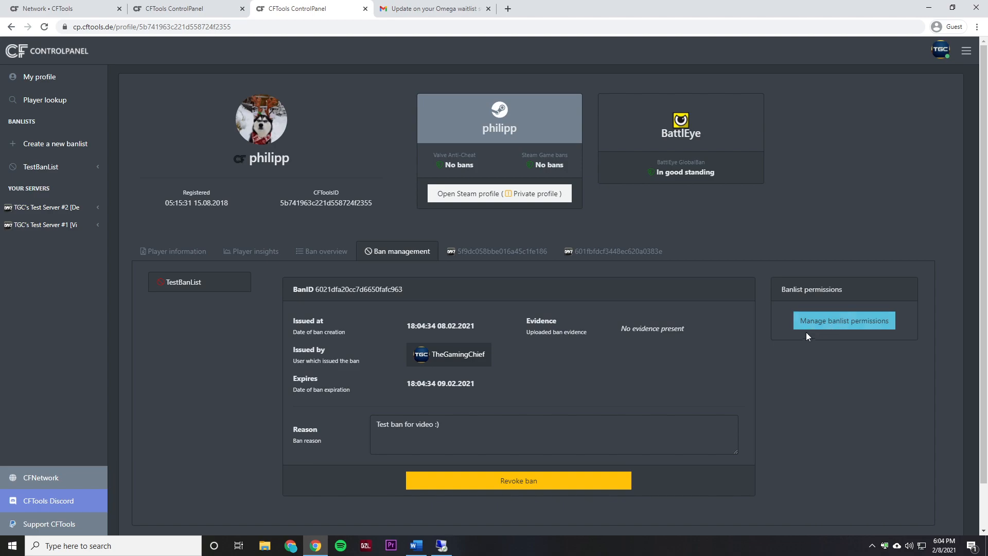
click(820, 328)
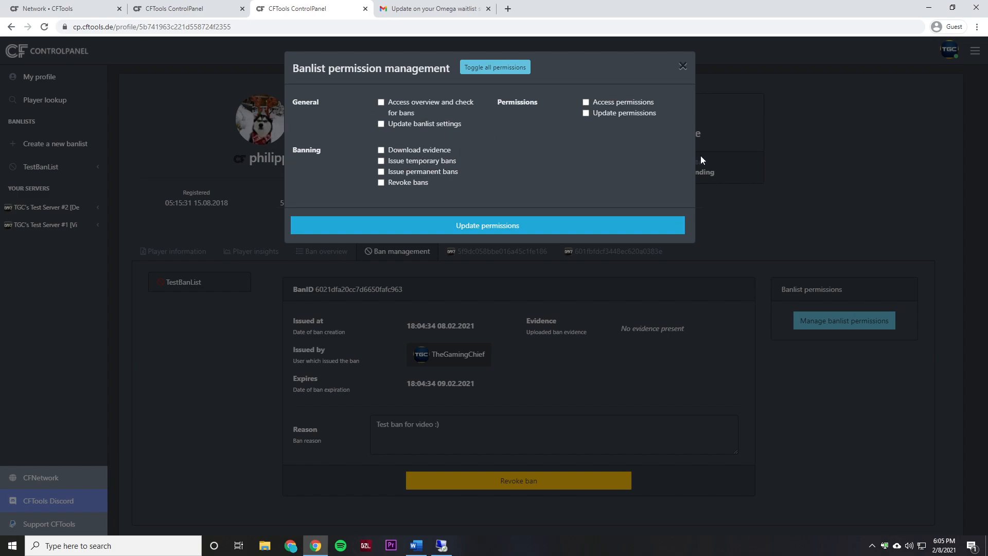
click(682, 66)
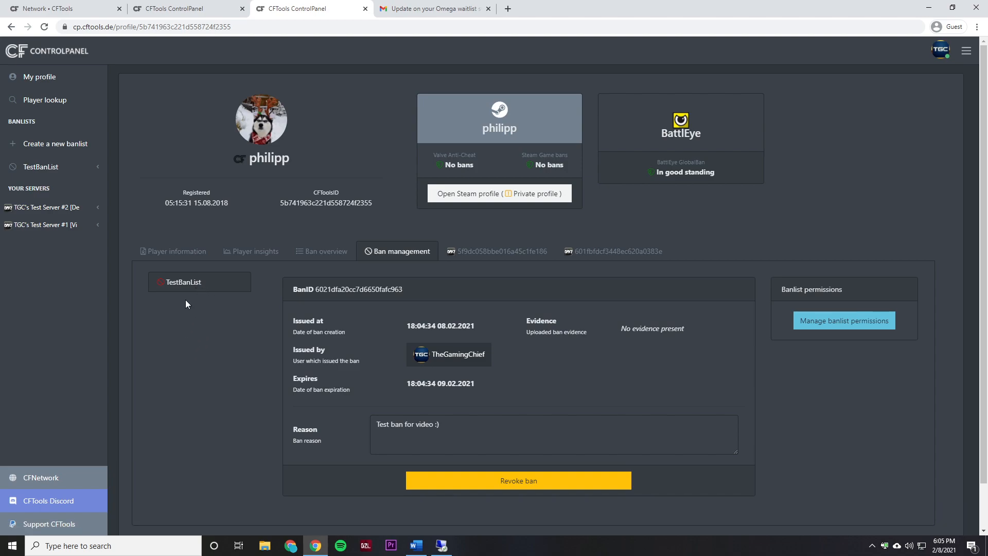
click(497, 251)
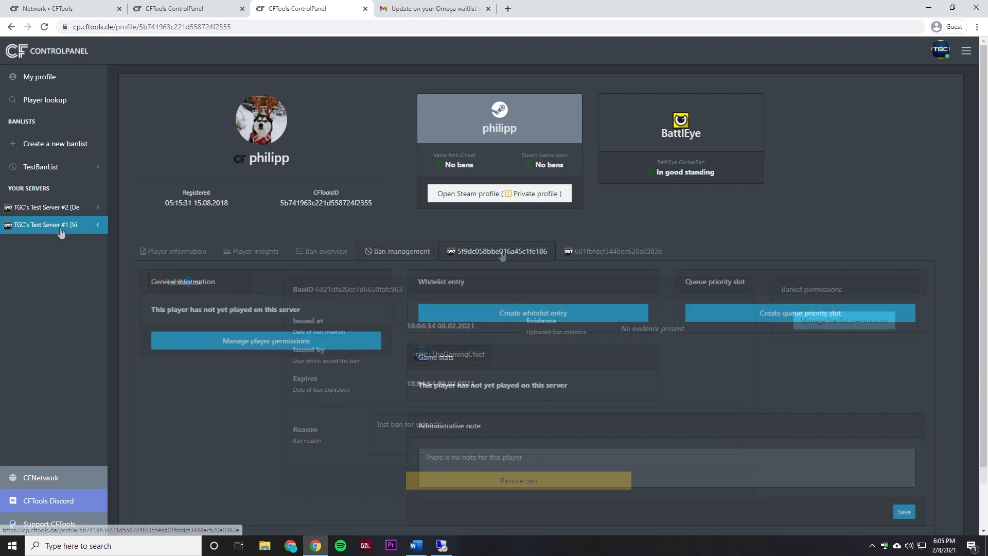
- Add TestBanList to the test server's banlists under General settings and save the configuration
click(46, 224)
click(48, 243)
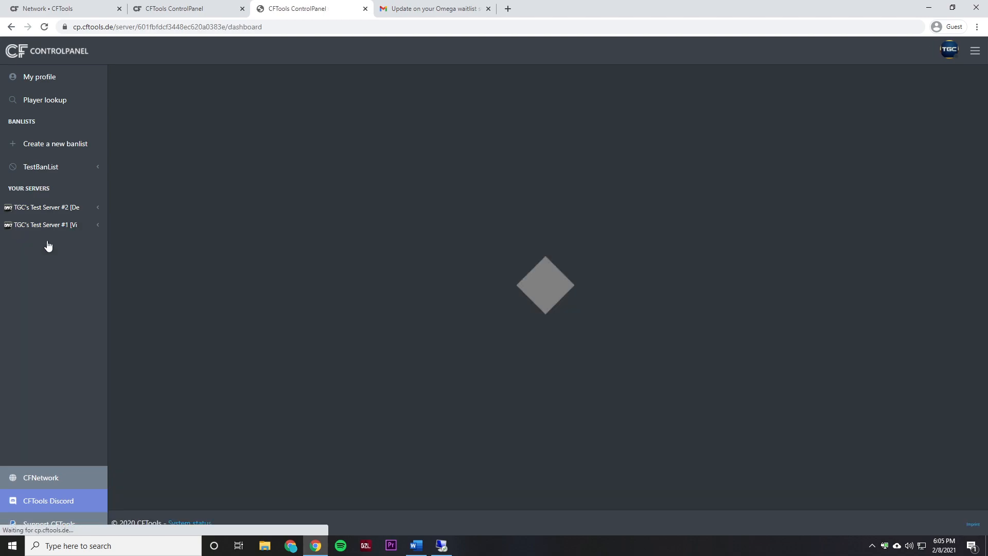
click(48, 264)
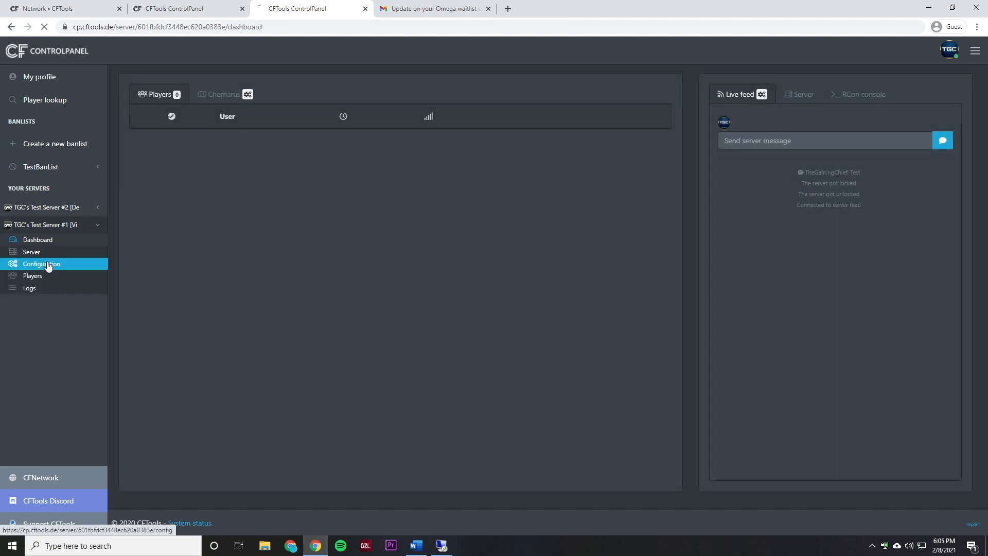
click(198, 162)
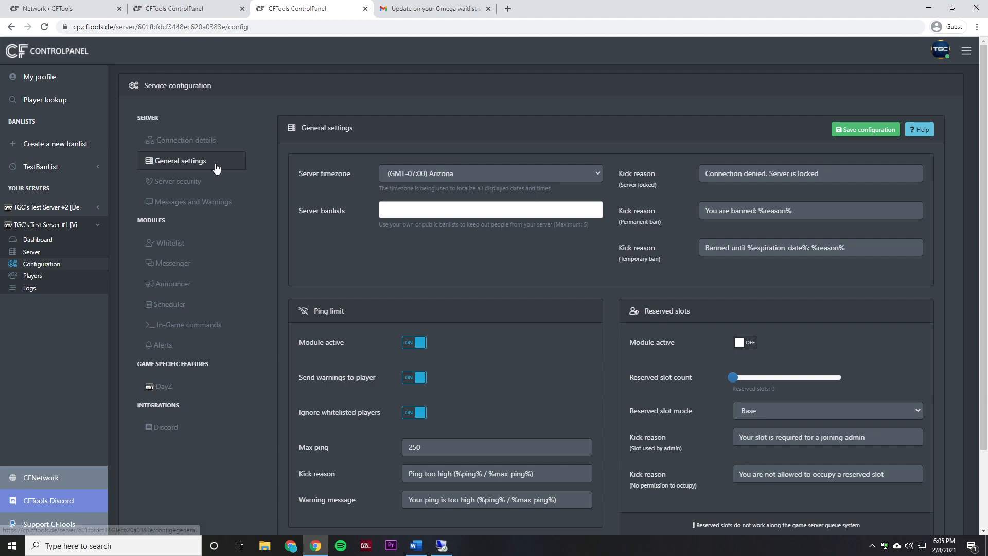
click(427, 208)
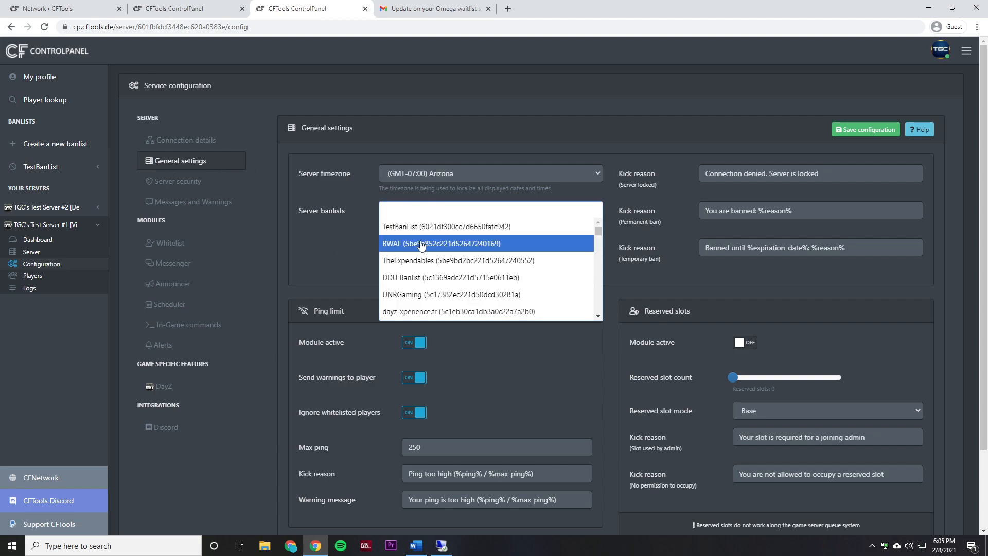
click(390, 227)
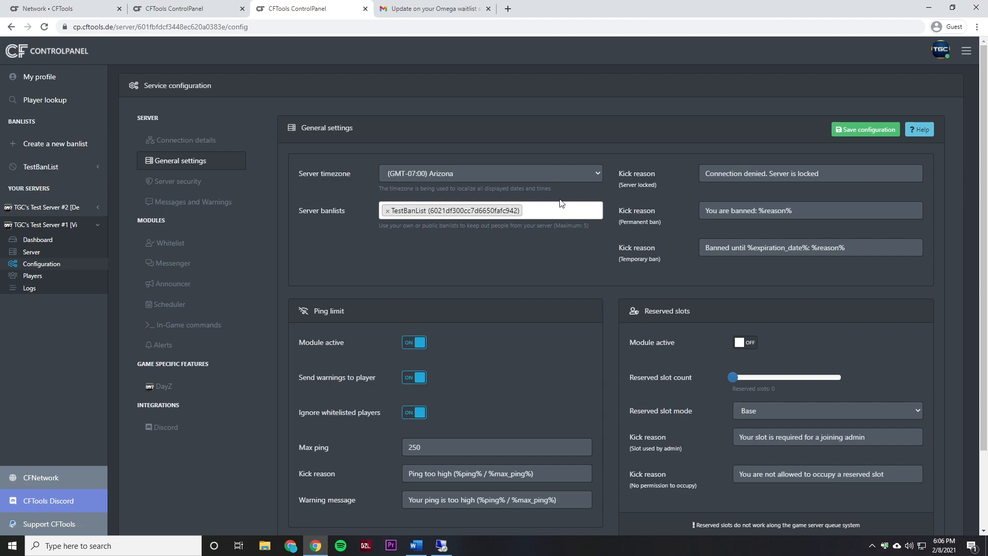
click(877, 129)
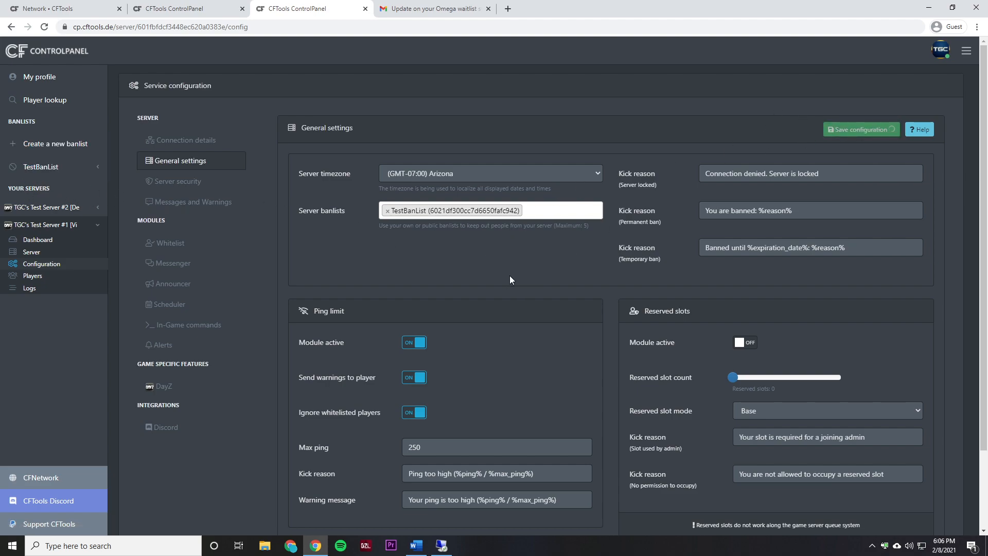